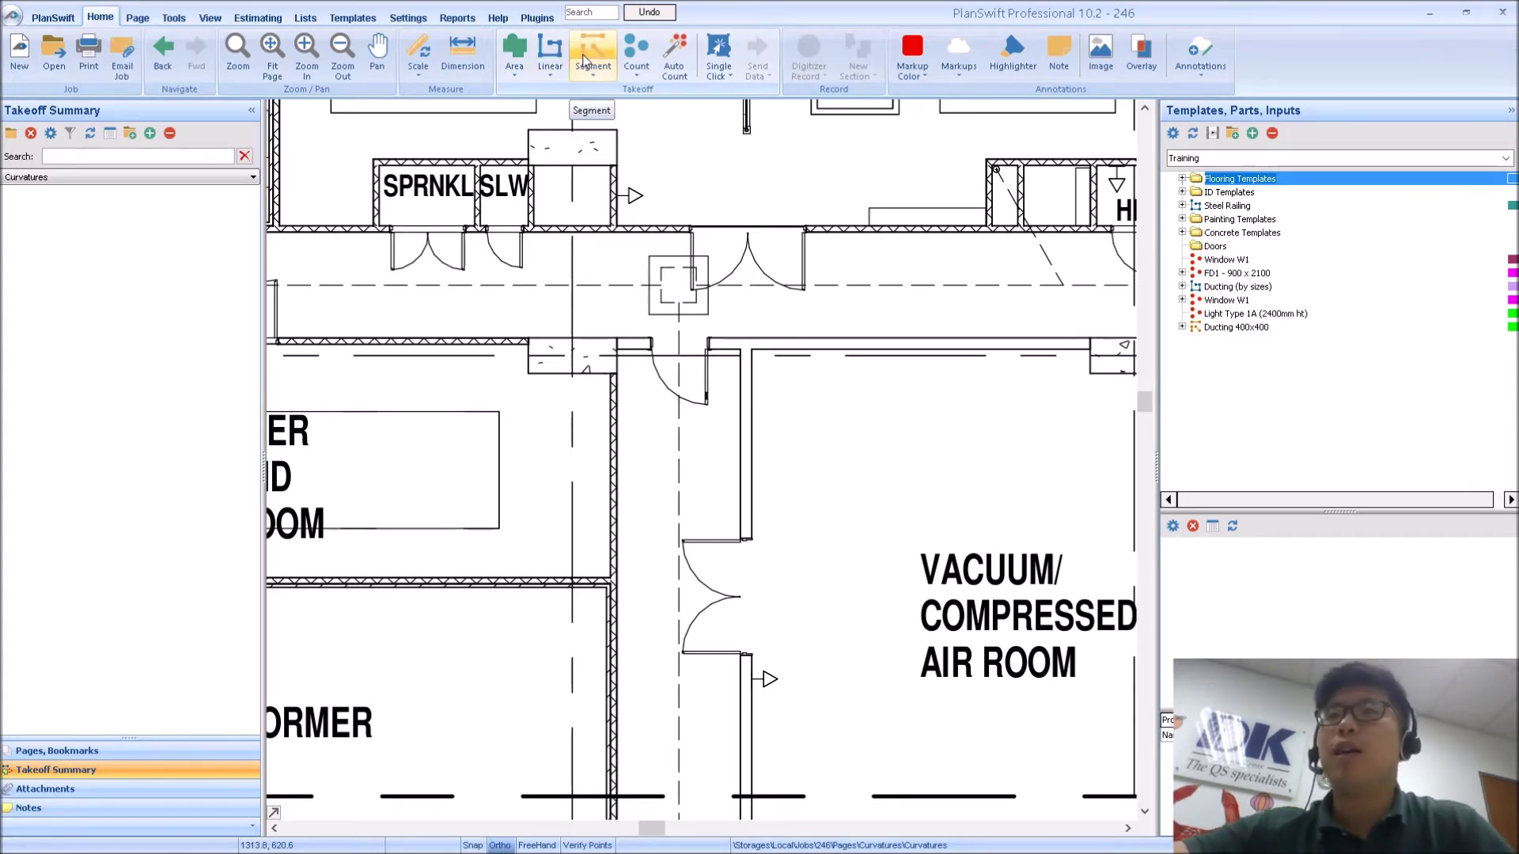
- Create a linear takeoff named 200mm thk Wall and trace about 6.46 m of wall along the Vacuum/Compressed Air Room's upper edge
click(590, 63)
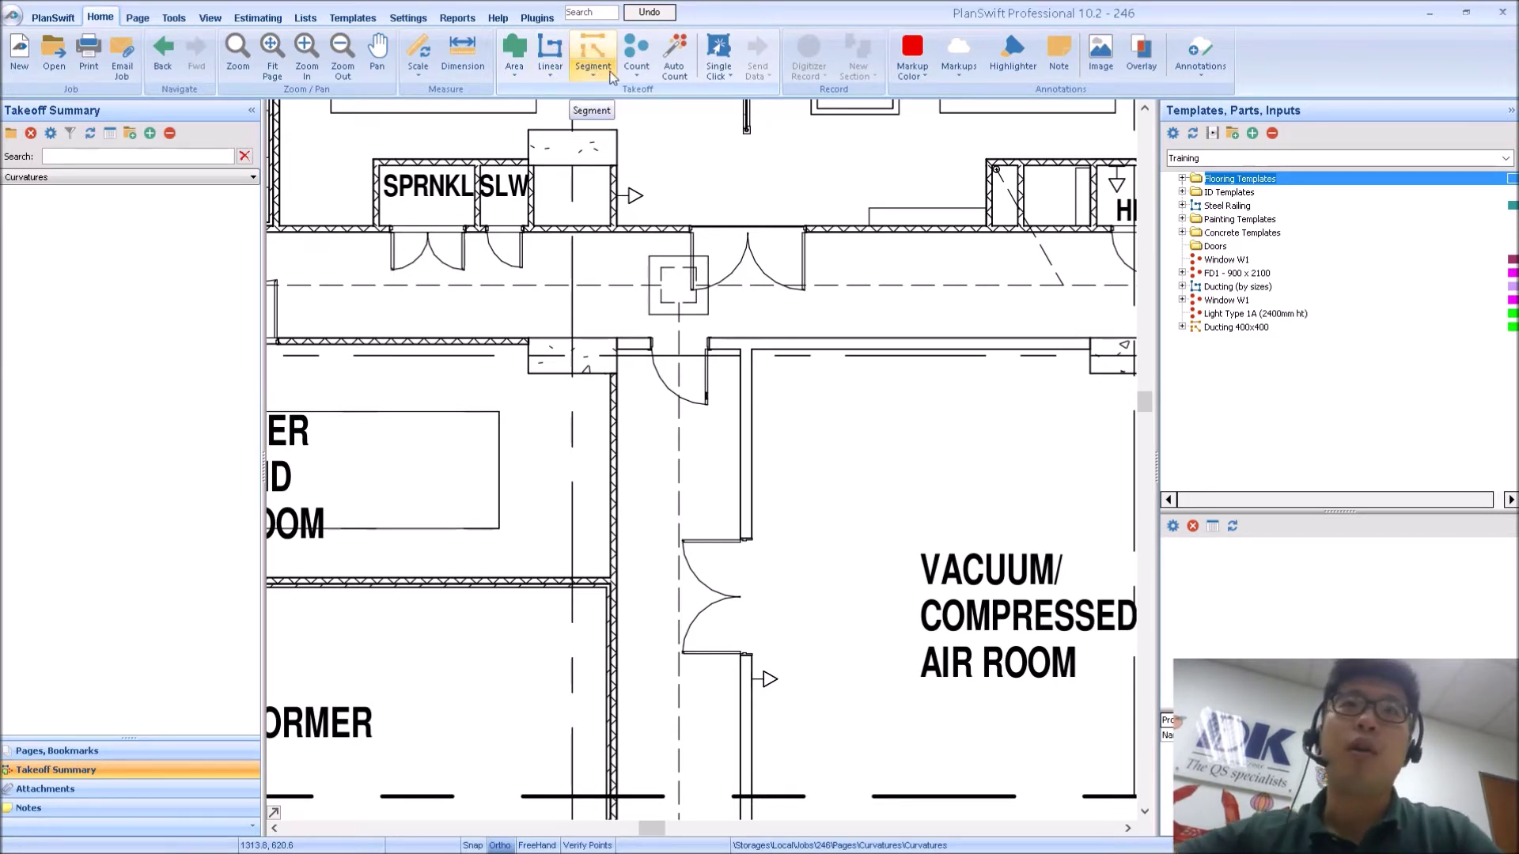
click(552, 45)
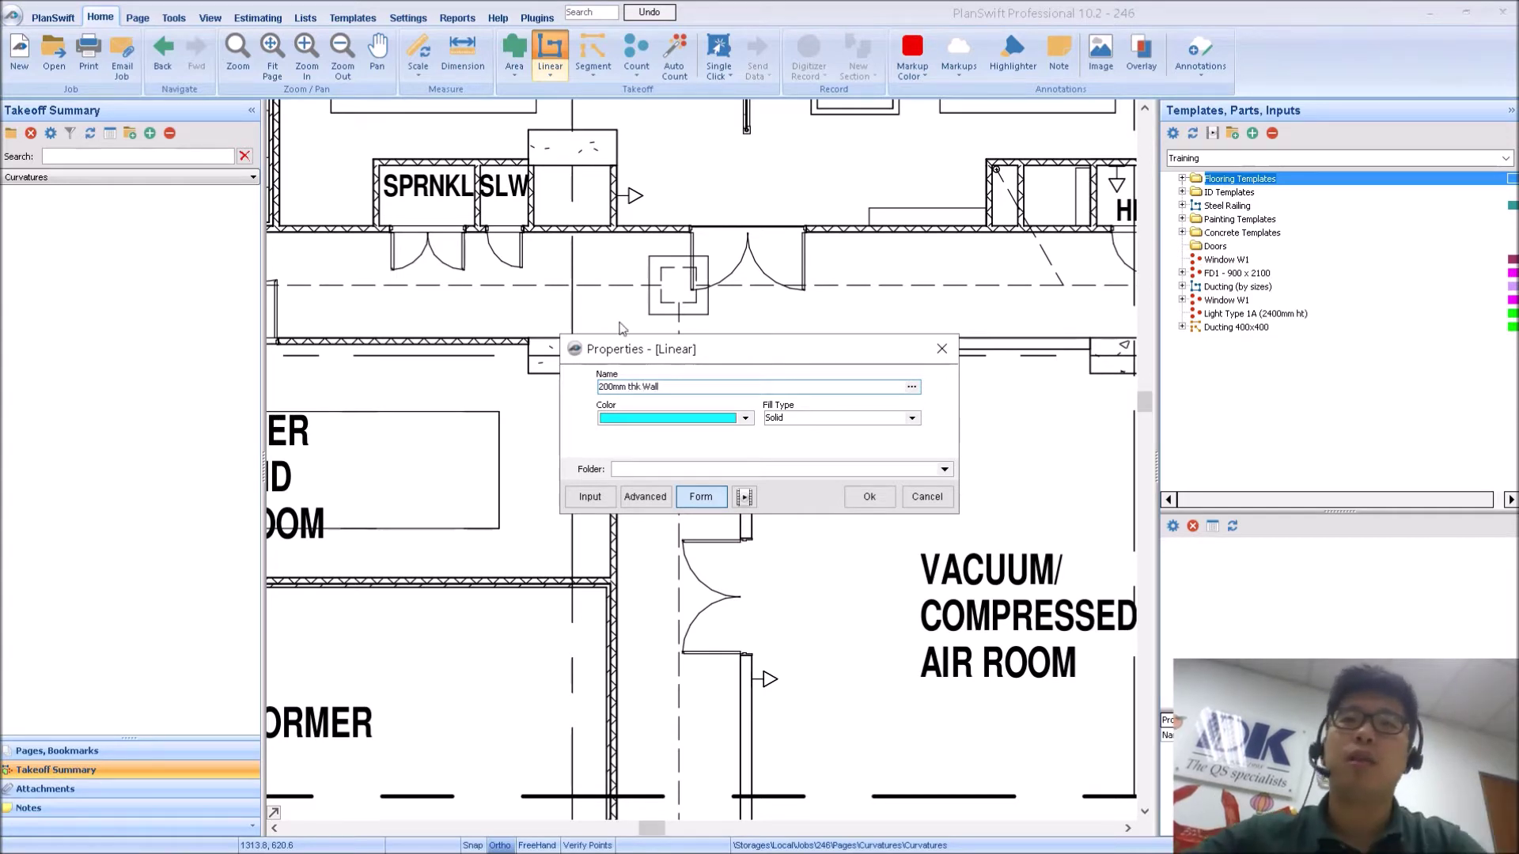
click(870, 497)
drag(766, 390, 639, 389)
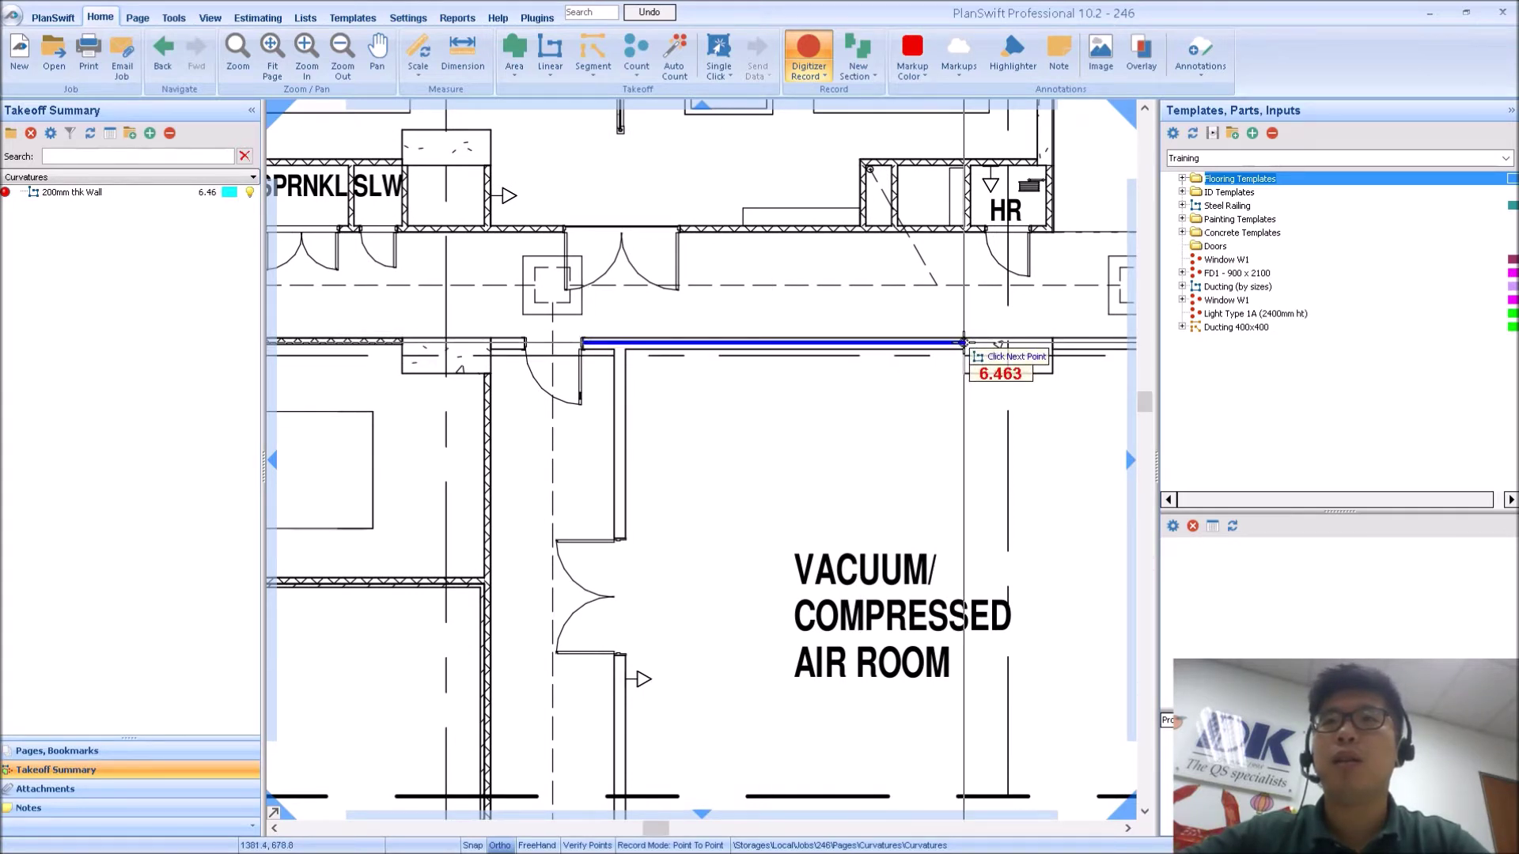
click(964, 342)
key(Escape)
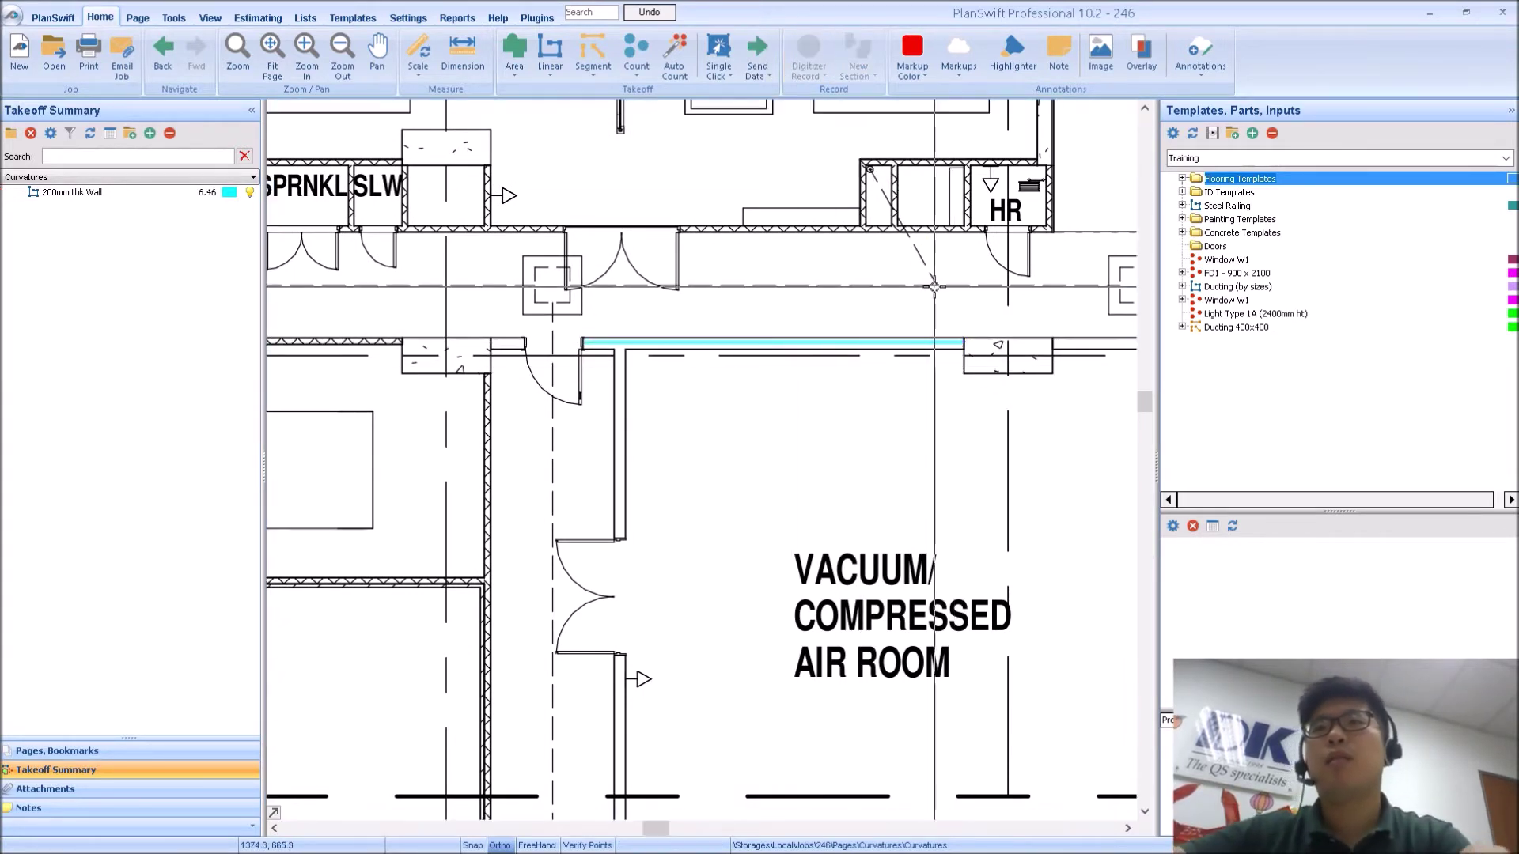
- Select the 200mm thk Wall takeoff to check its traced line, and clear the selection
click(136, 196)
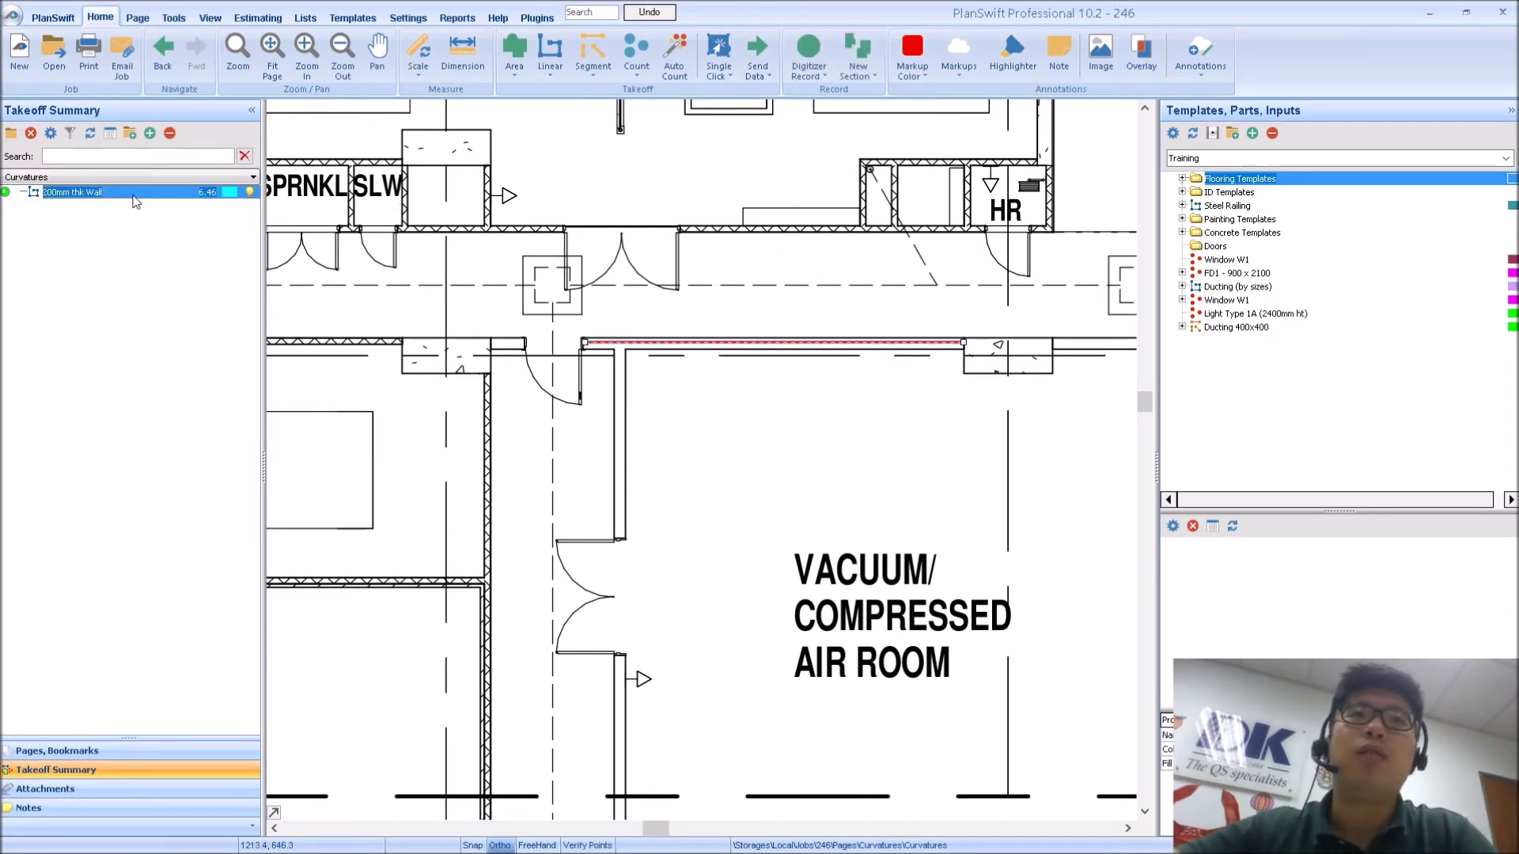
click(136, 198)
click(762, 413)
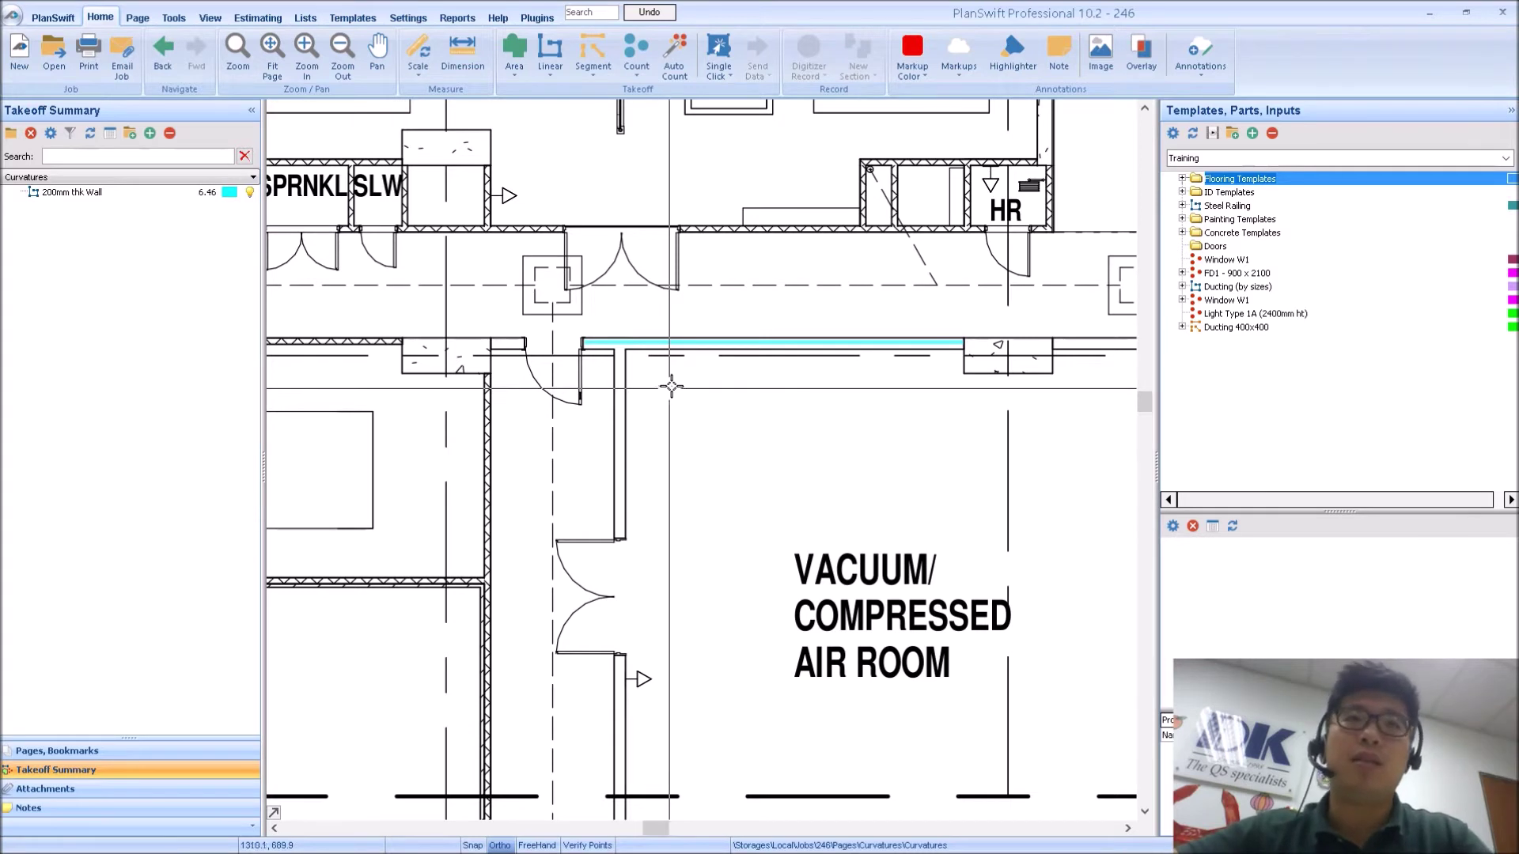
- Add a folder named Wall Templates to the 2012 Takeoff Template (M) set
click(356, 16)
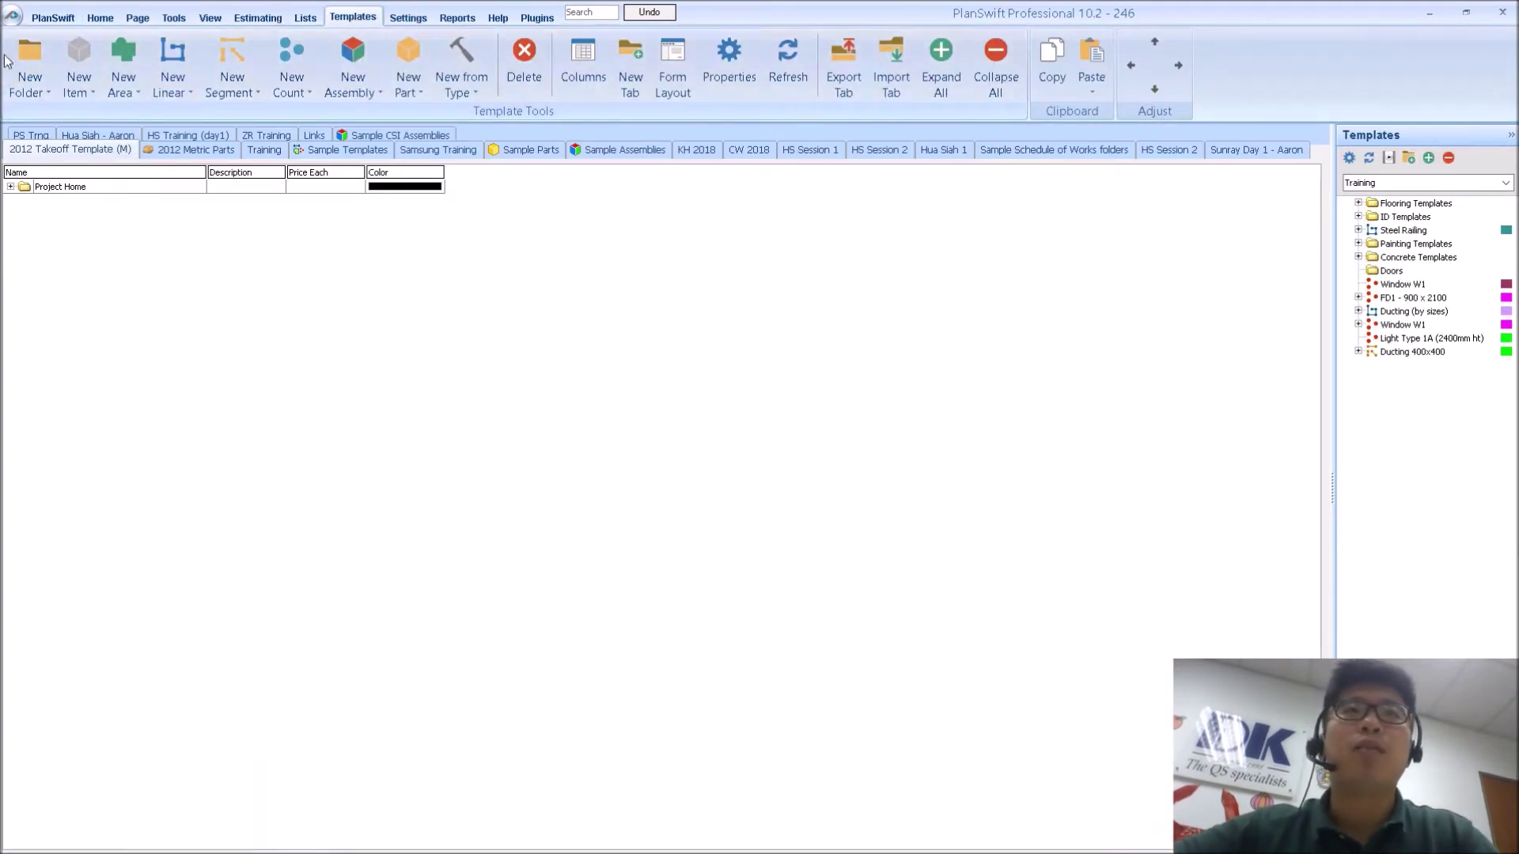
click(30, 64)
text(Wall Templates)
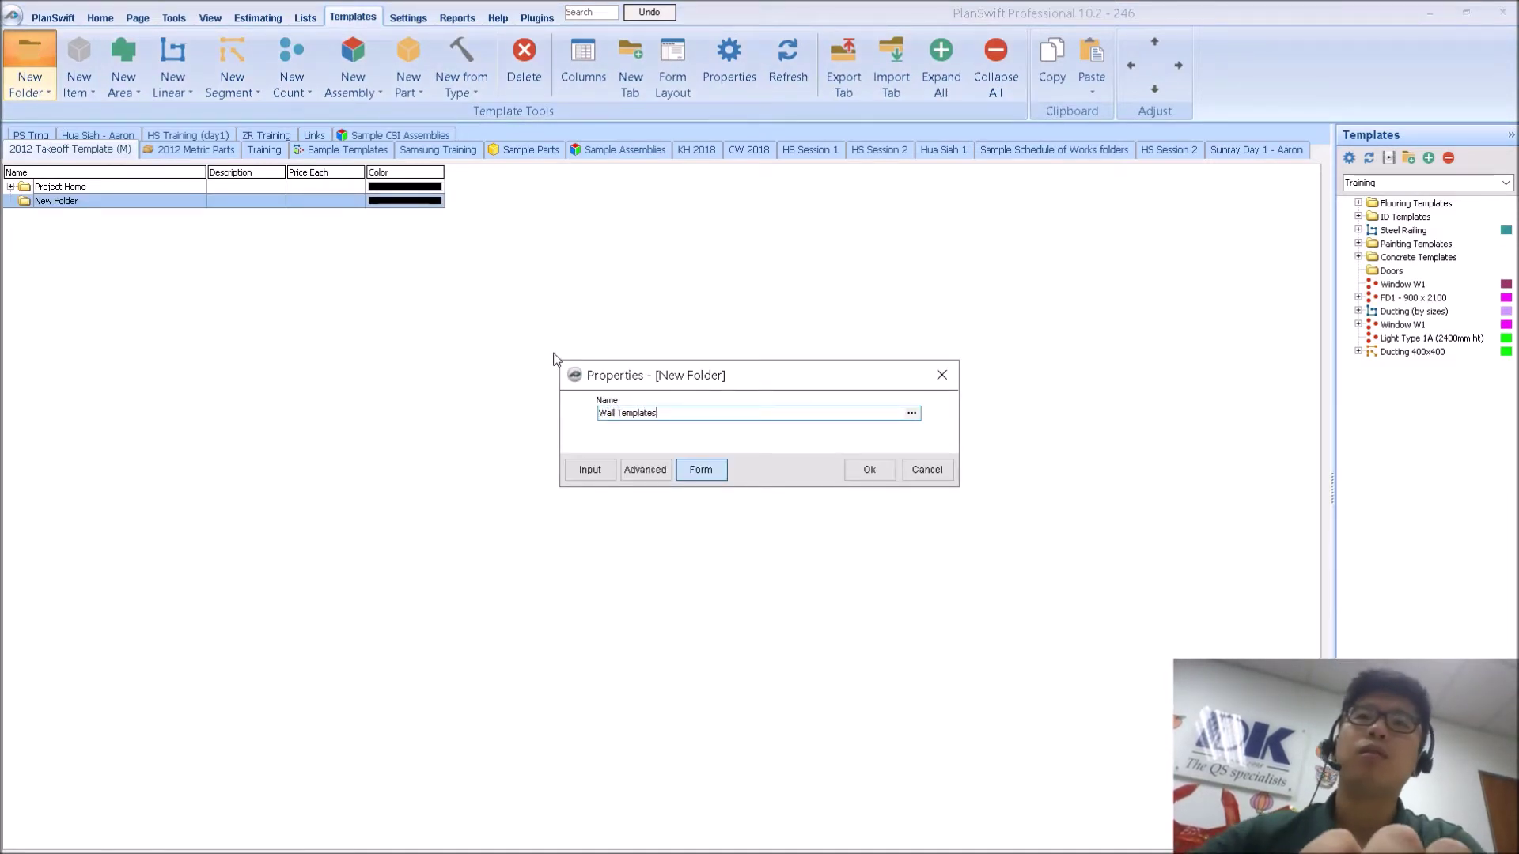
click(869, 470)
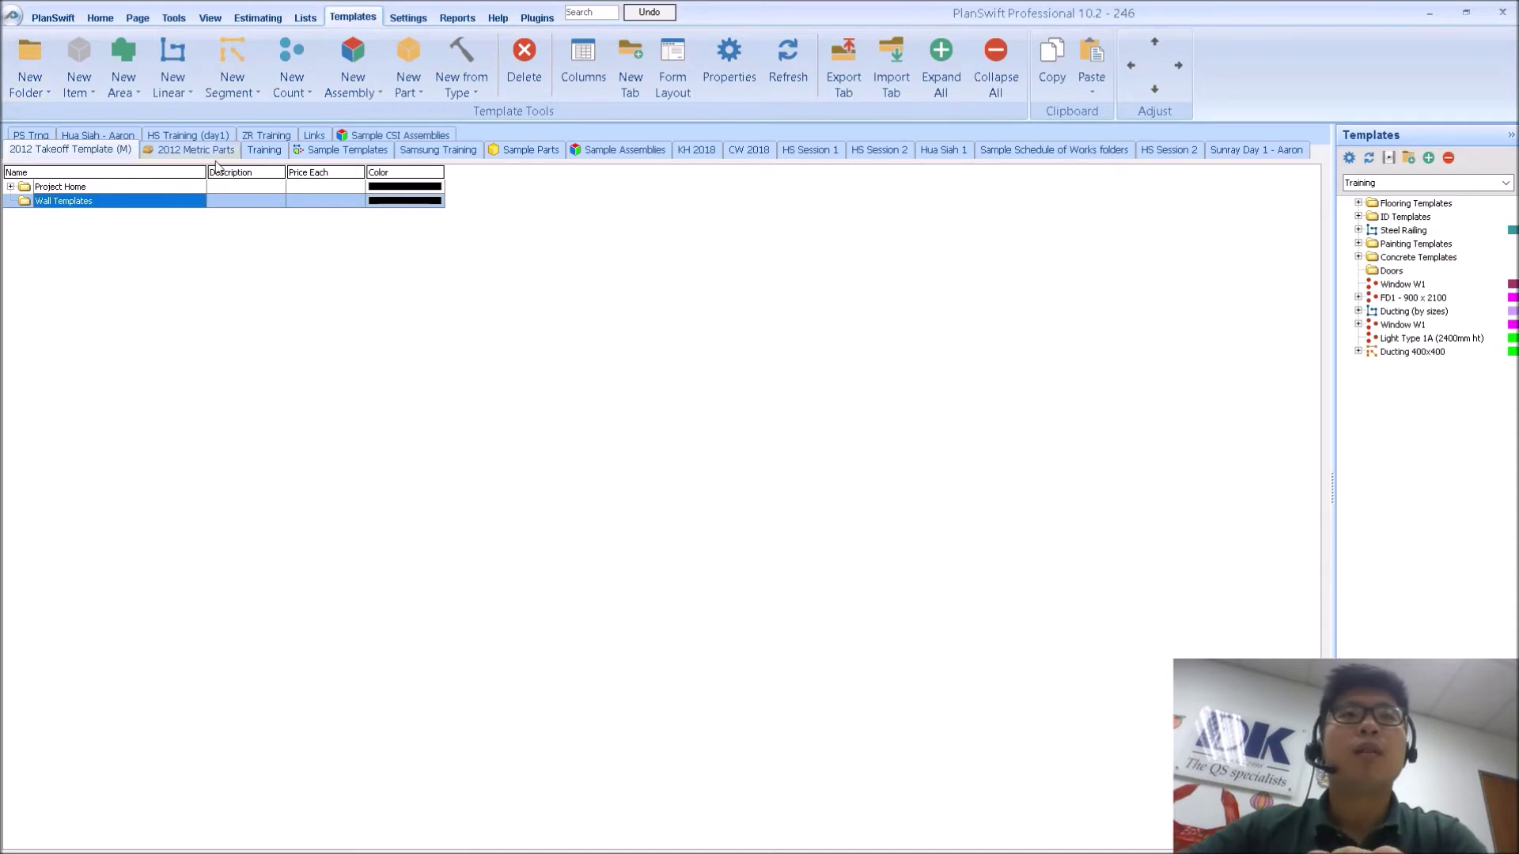
- Create a linear template named Wall Item and set its color to orange
click(181, 93)
click(180, 54)
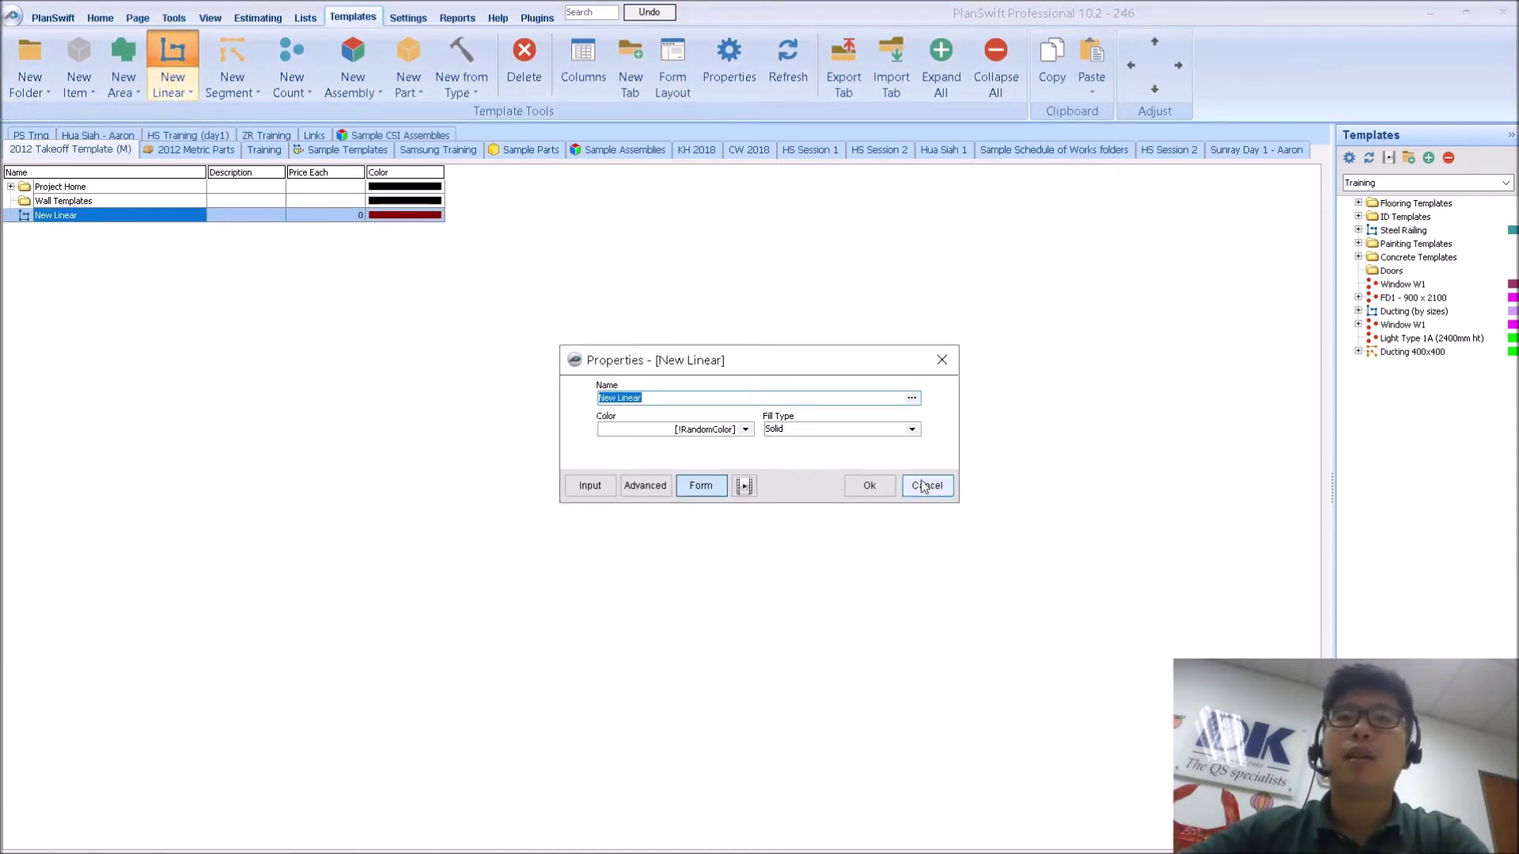
click(647, 398)
drag(658, 394, 476, 388)
text(Wall Item)
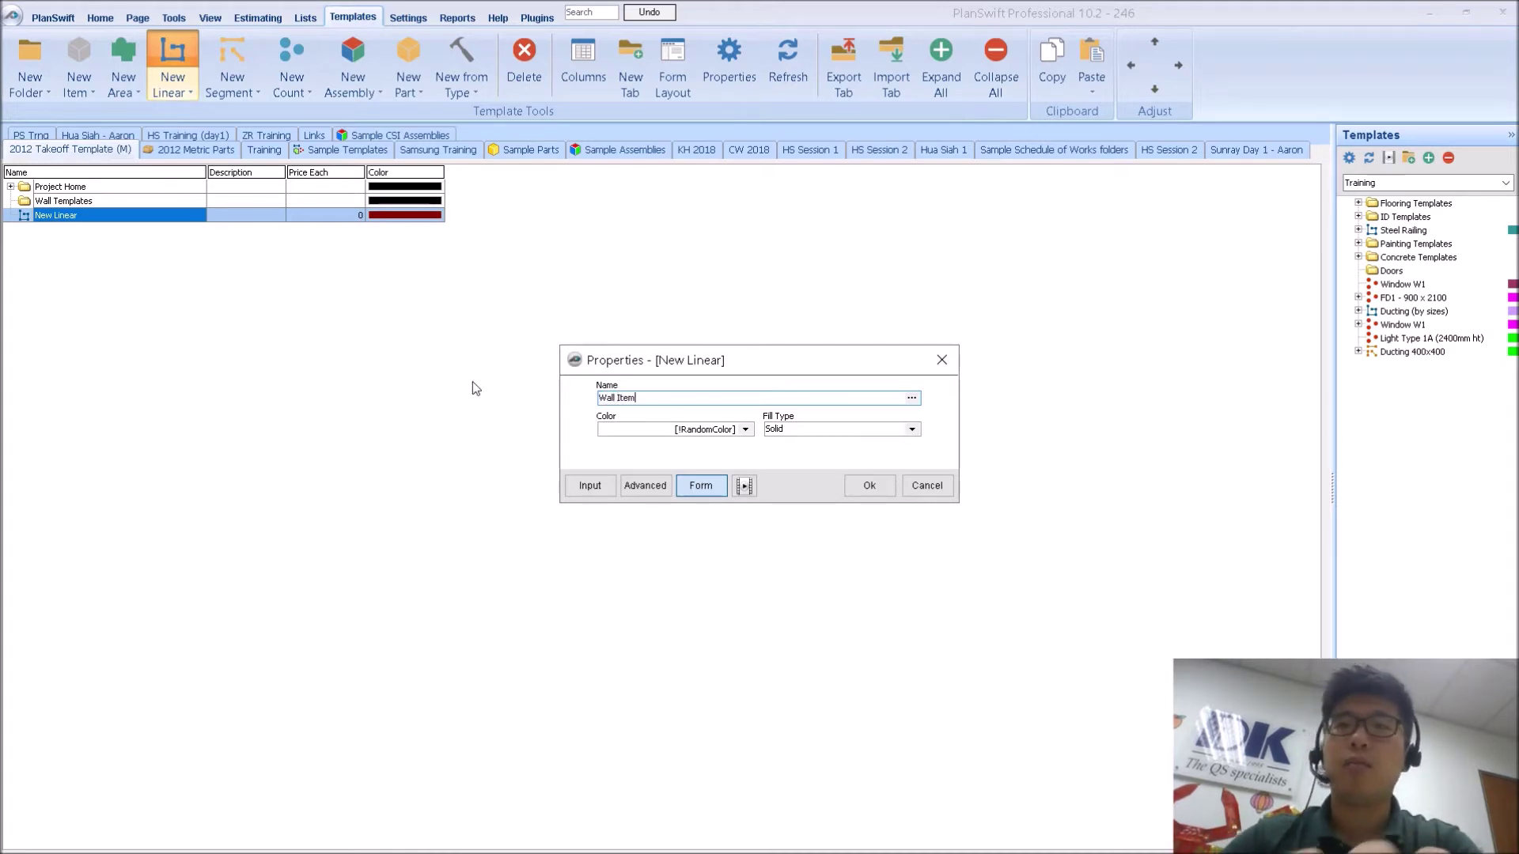
click(746, 431)
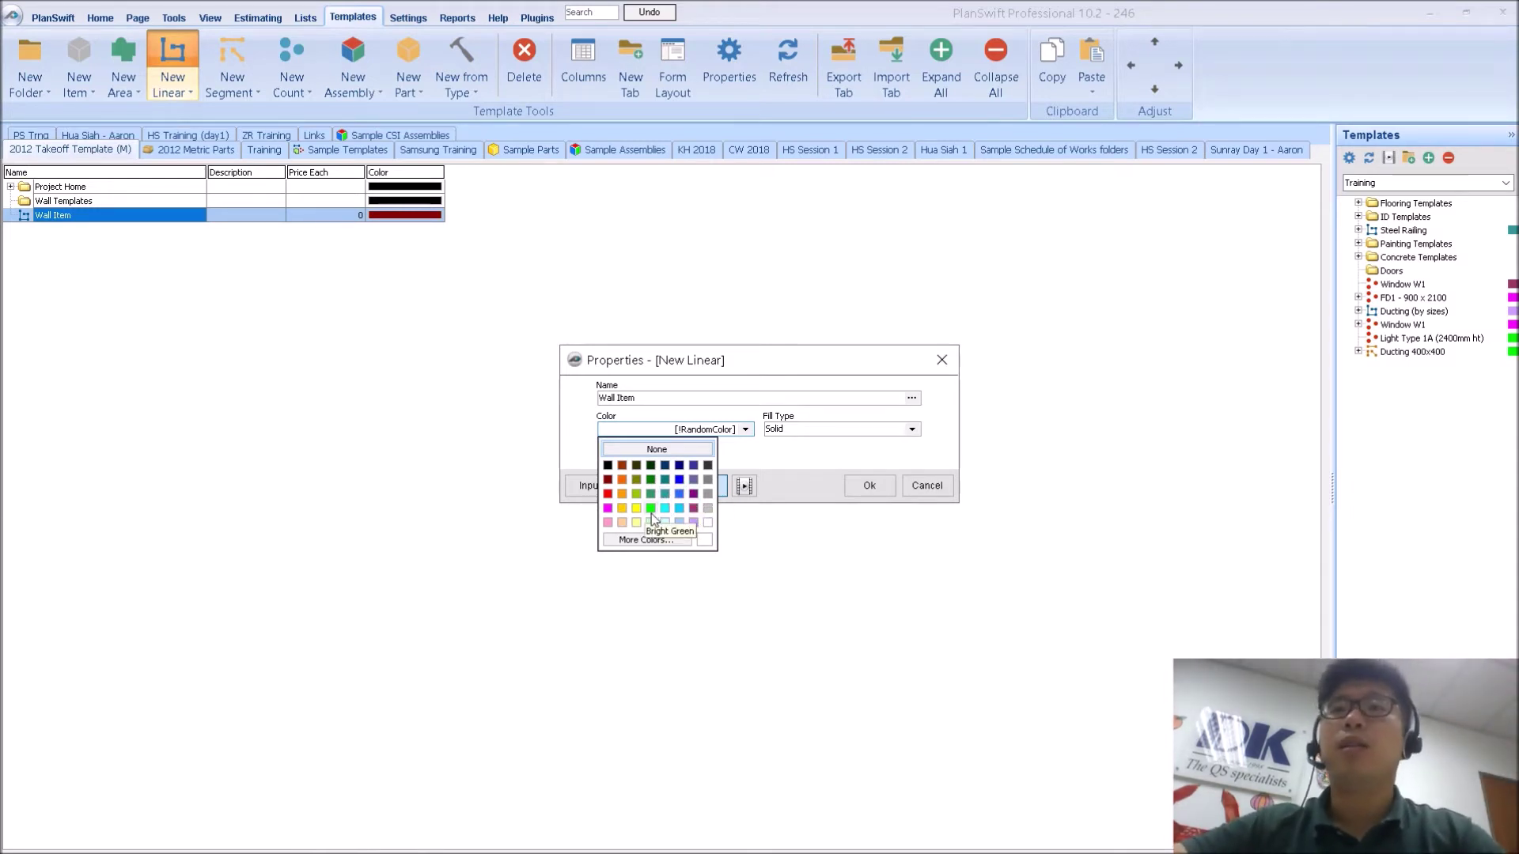
click(623, 493)
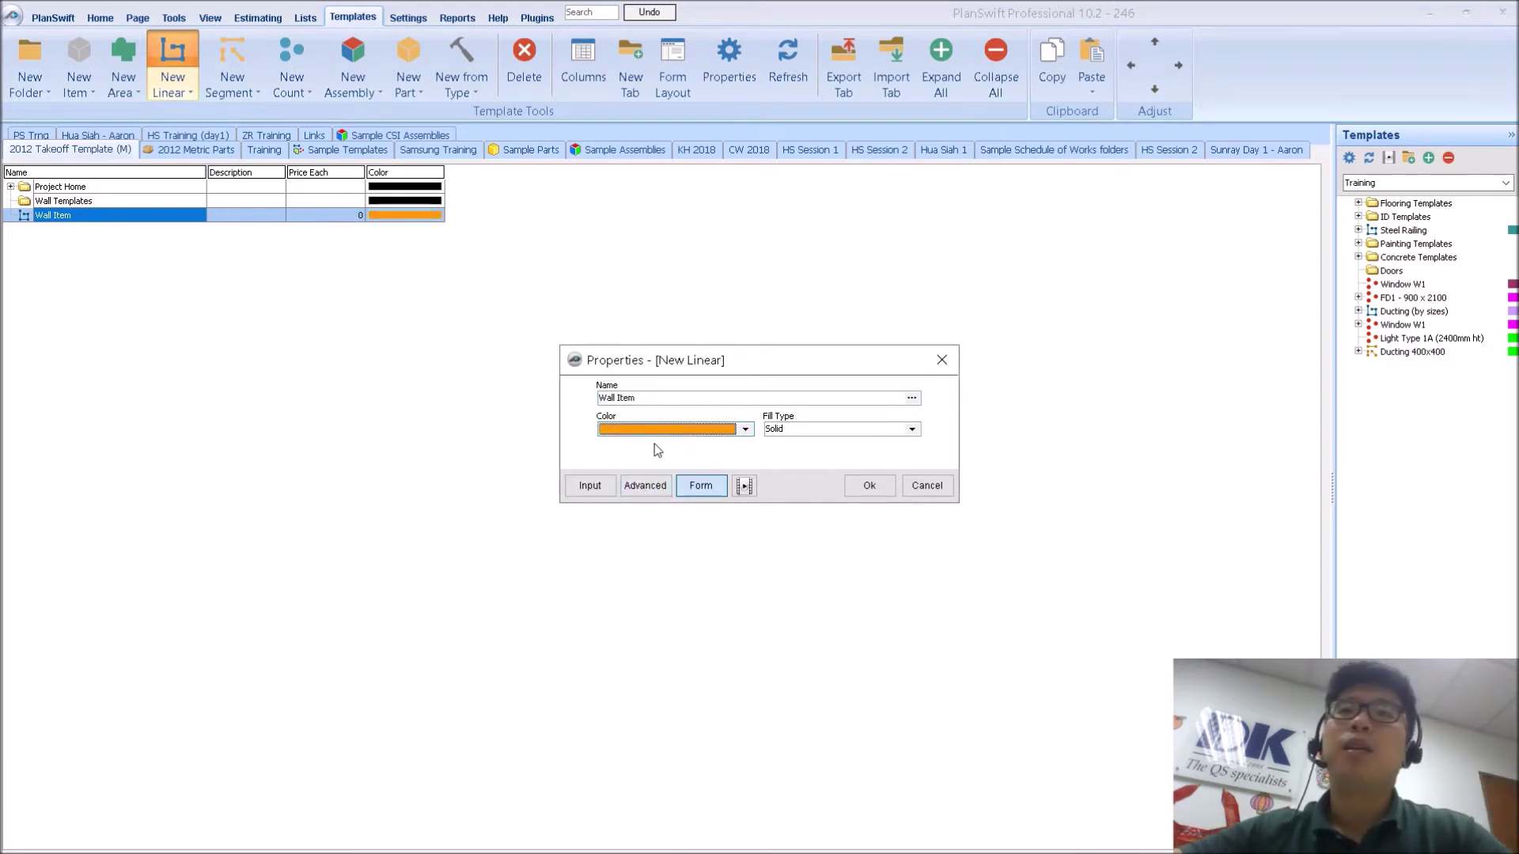
- Make Wall Height and Width input fields on the Wall Item form and preview the form
click(645, 485)
scroll(558, 356, down, 3)
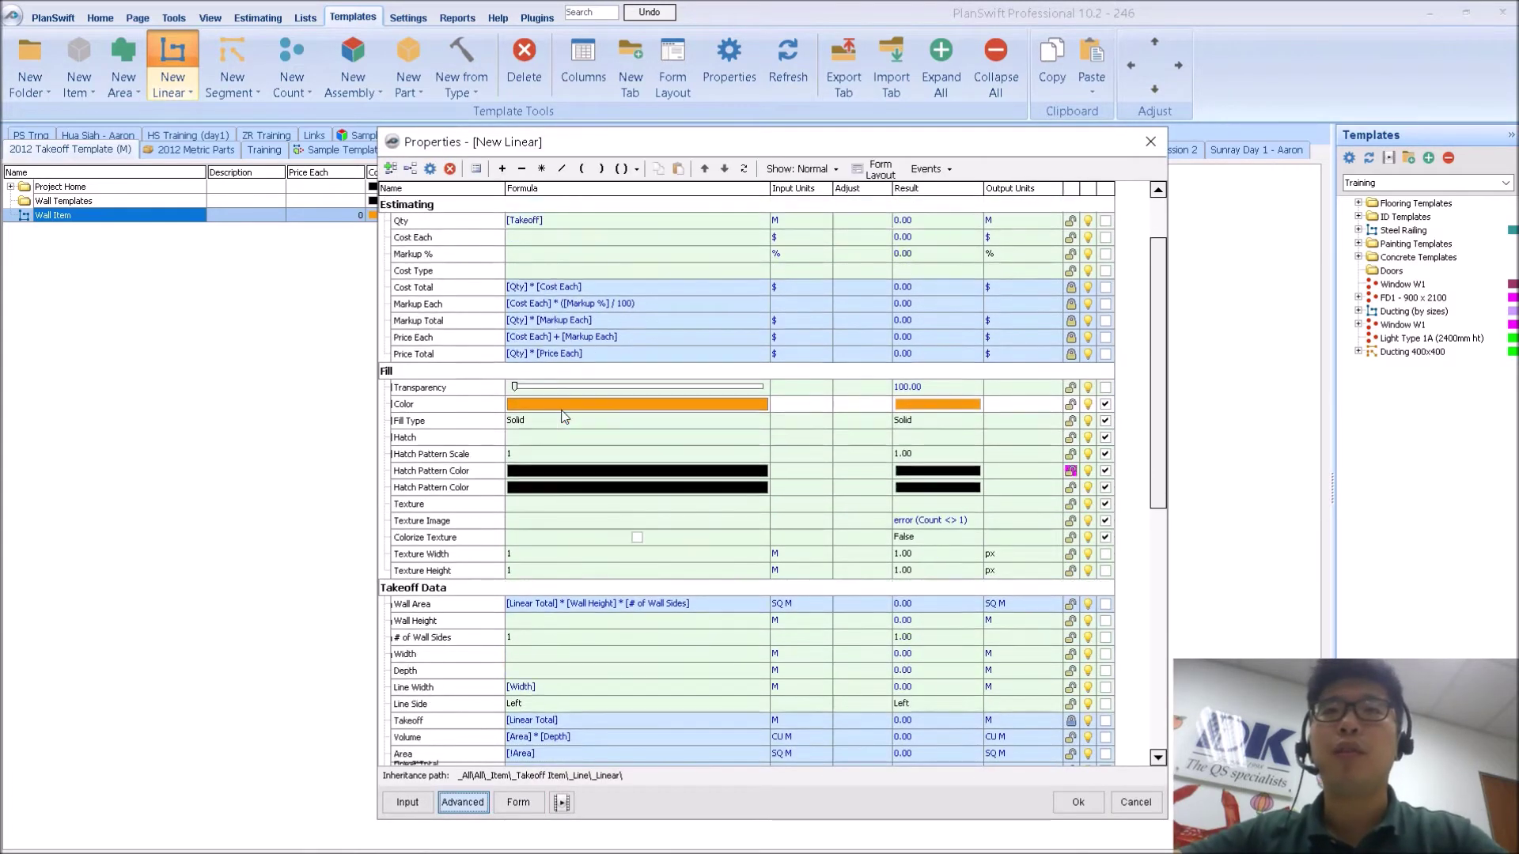
scroll(563, 415, down, 2)
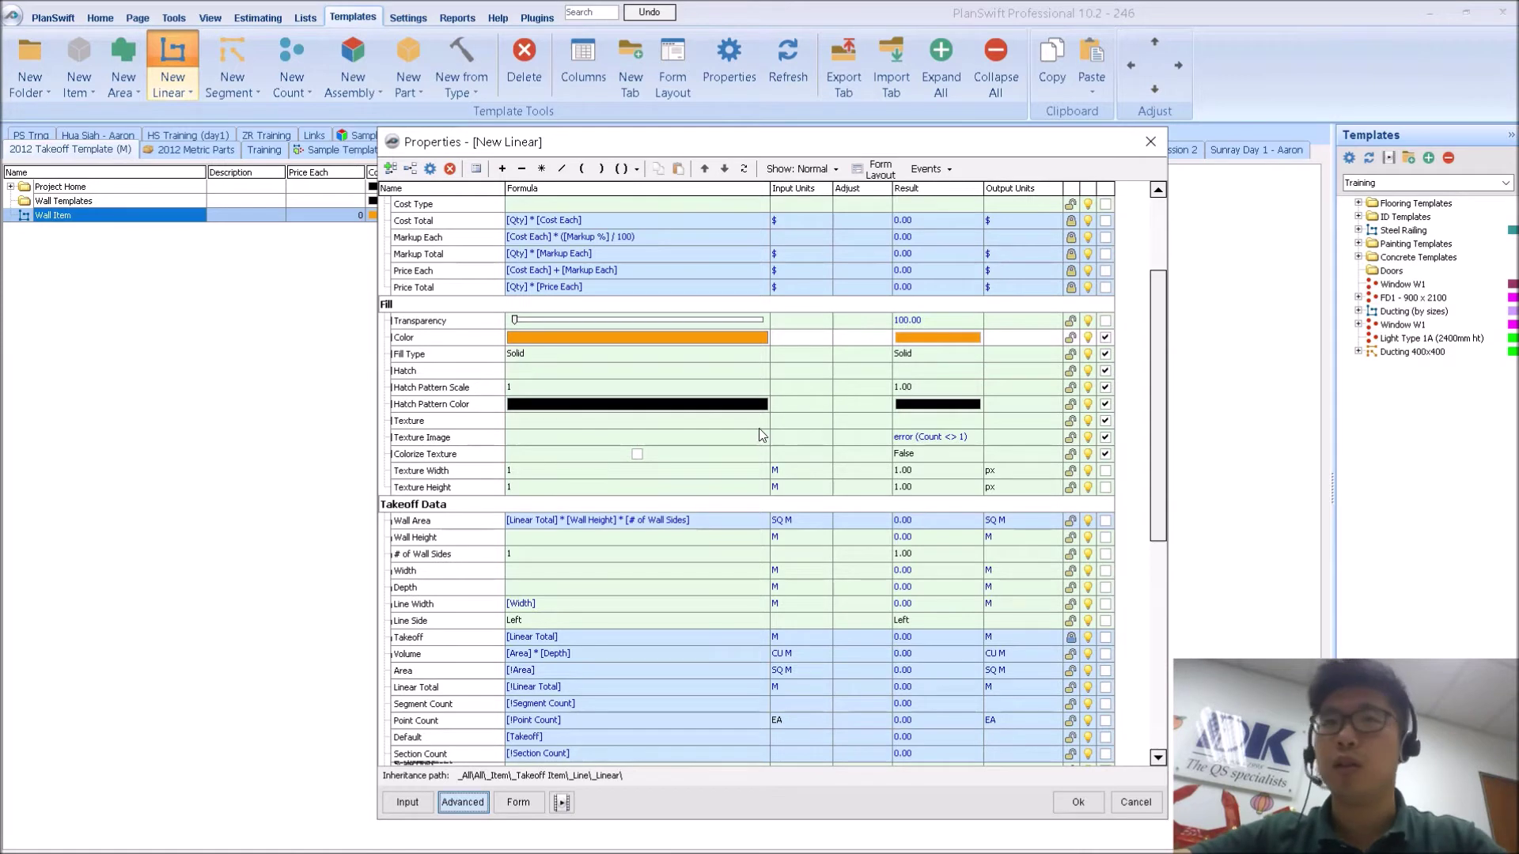
scroll(745, 432, down, 3)
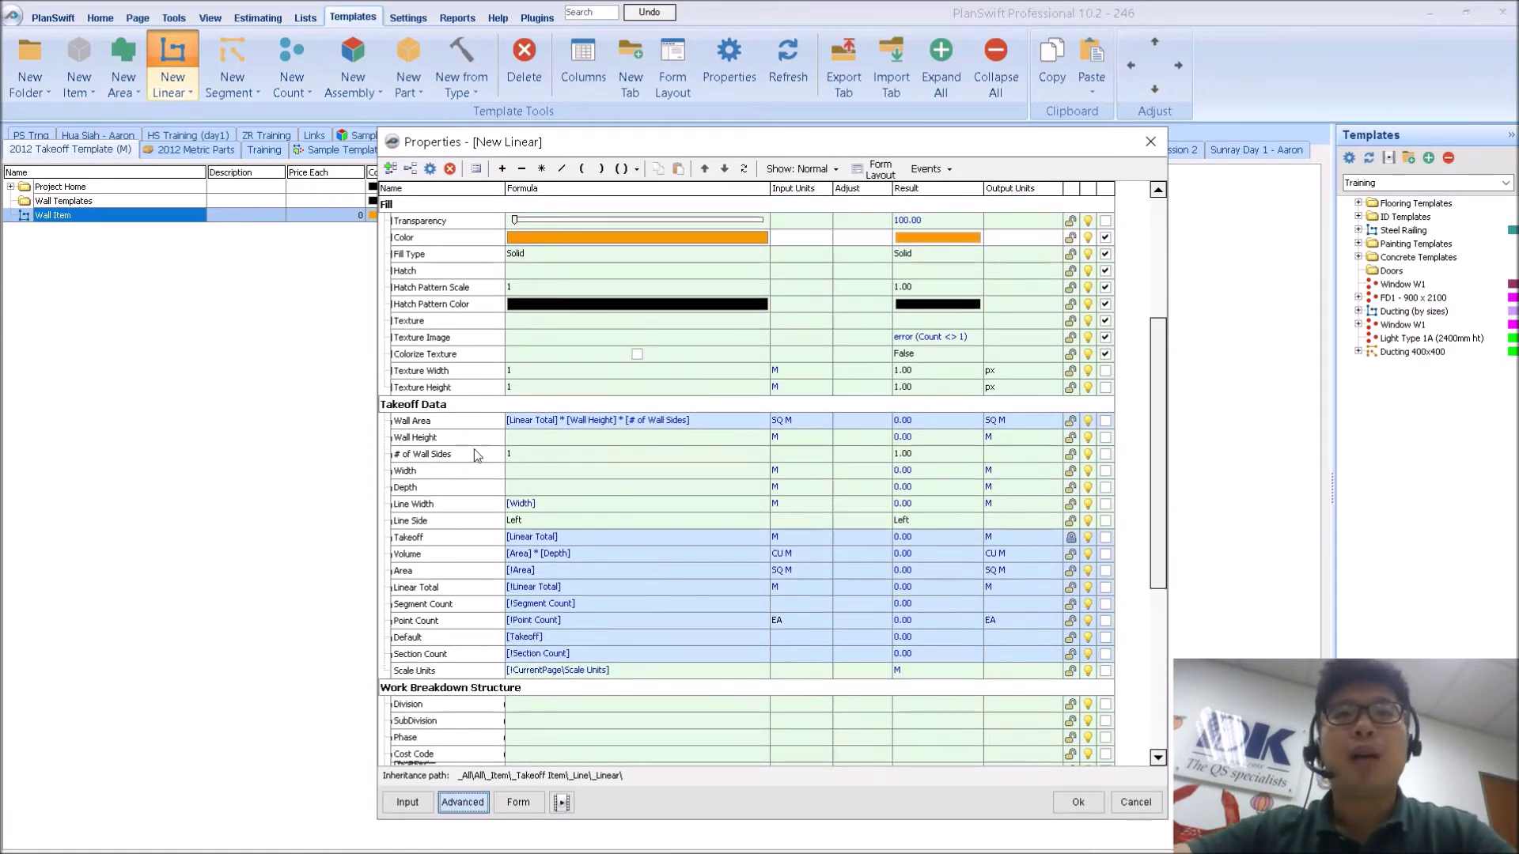
click(497, 438)
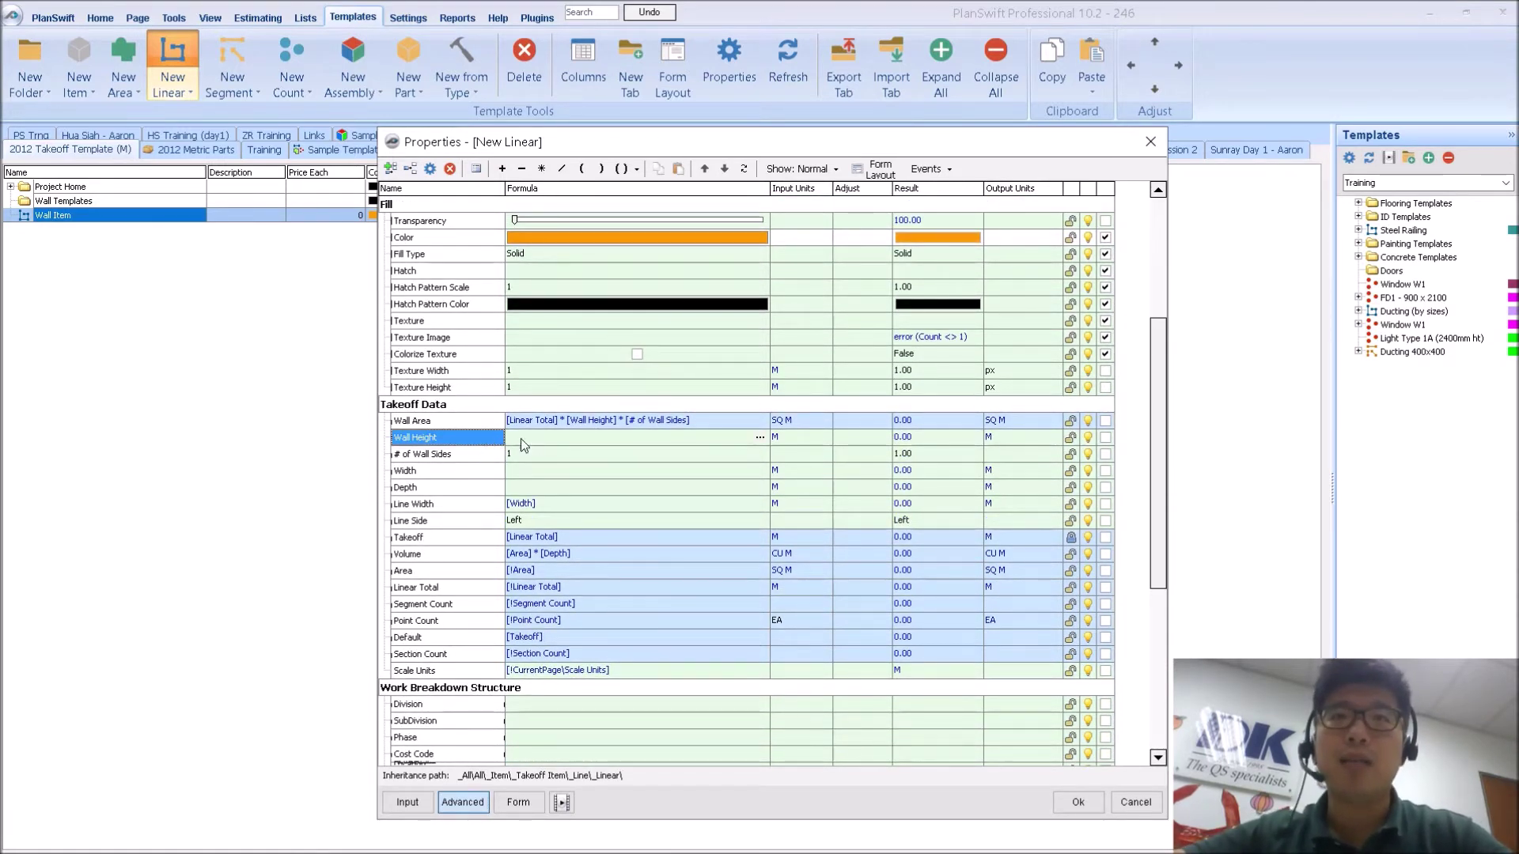
click(1106, 439)
click(472, 475)
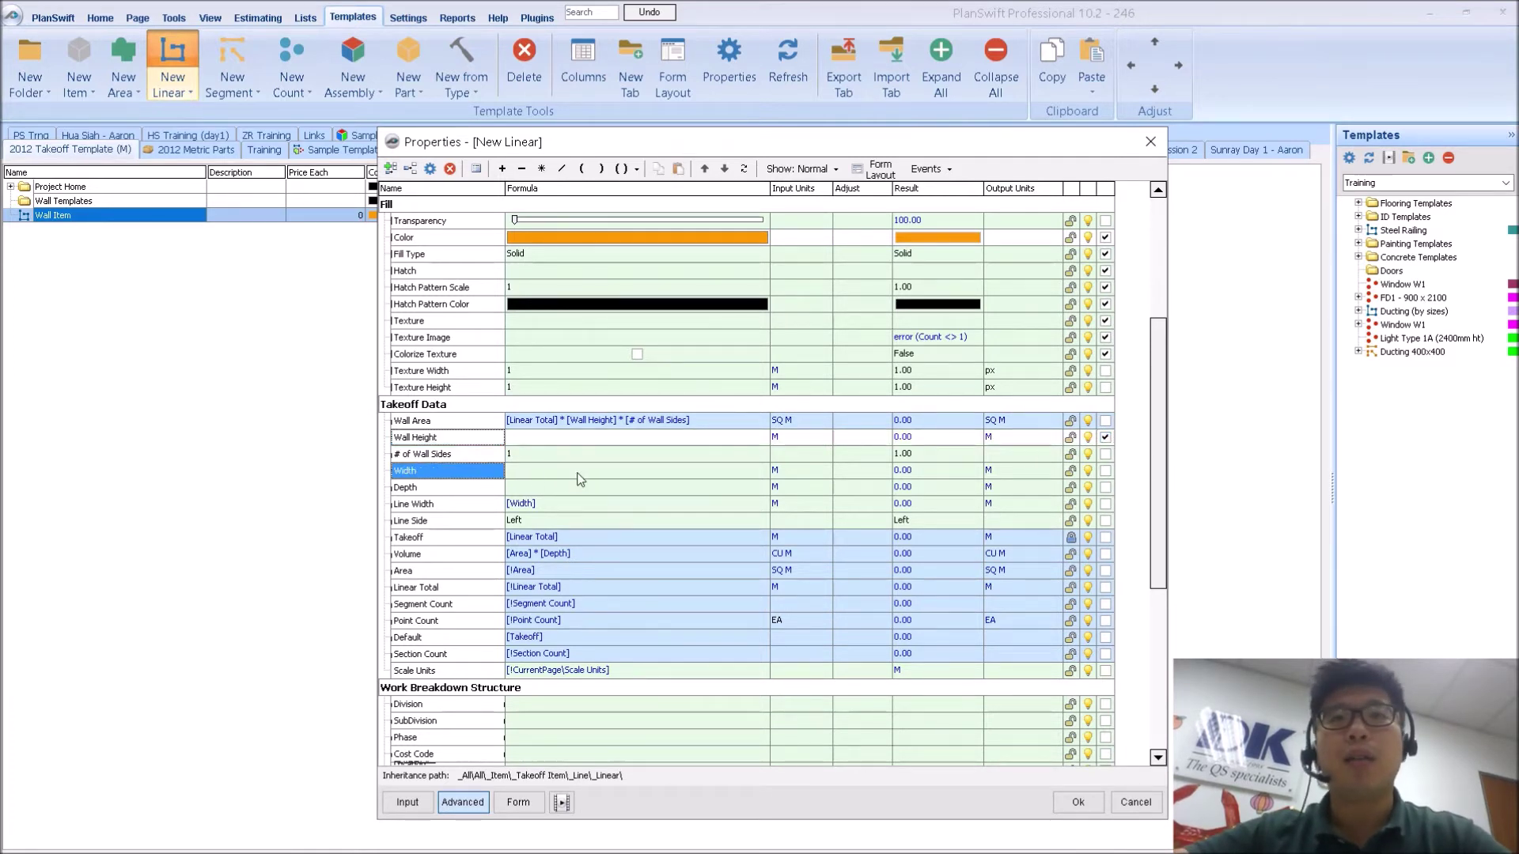
click(1105, 471)
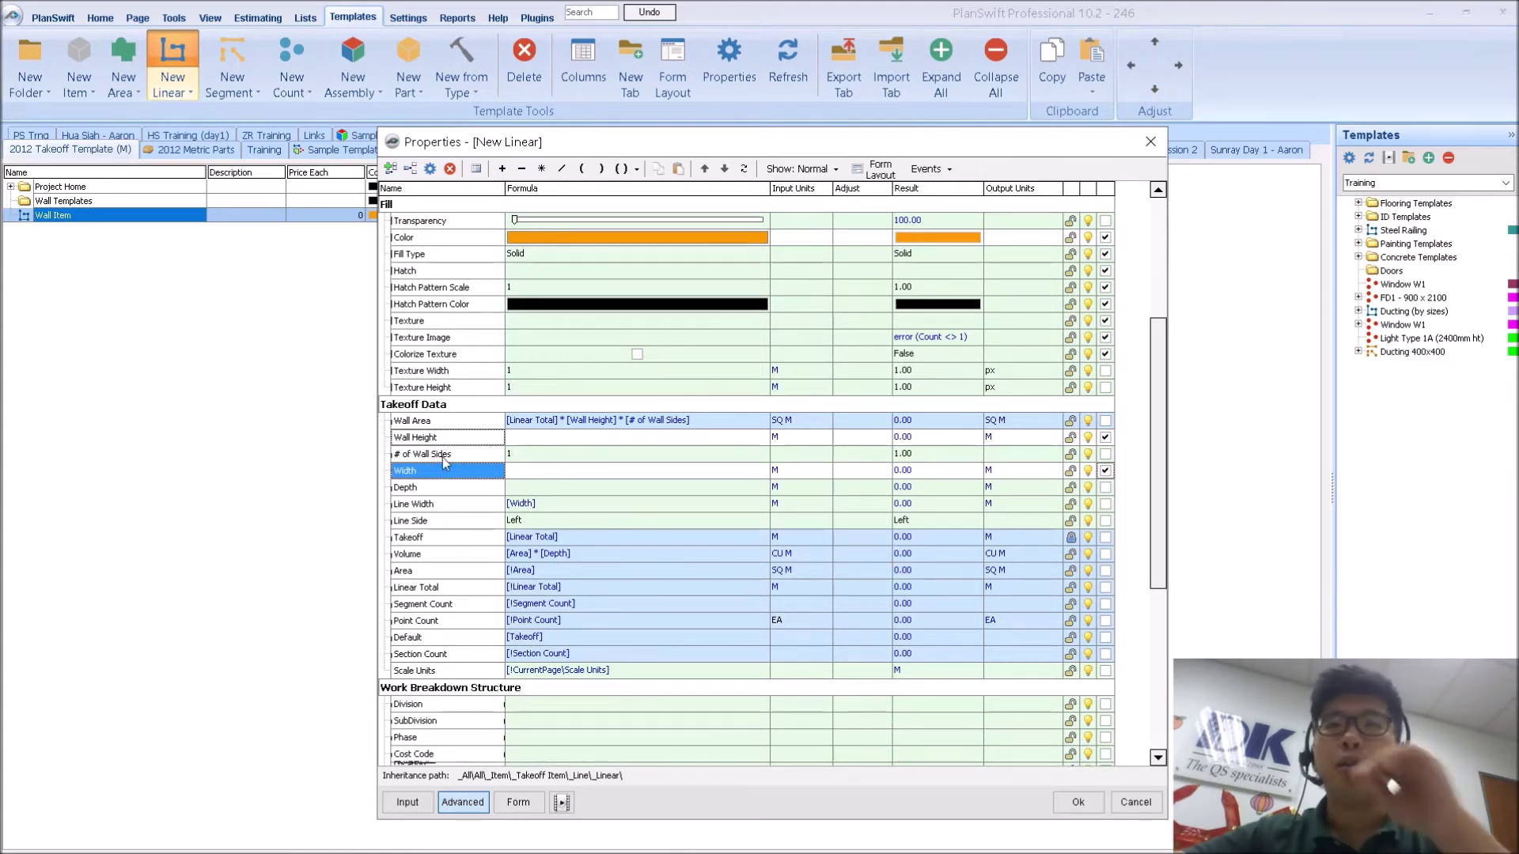
click(518, 802)
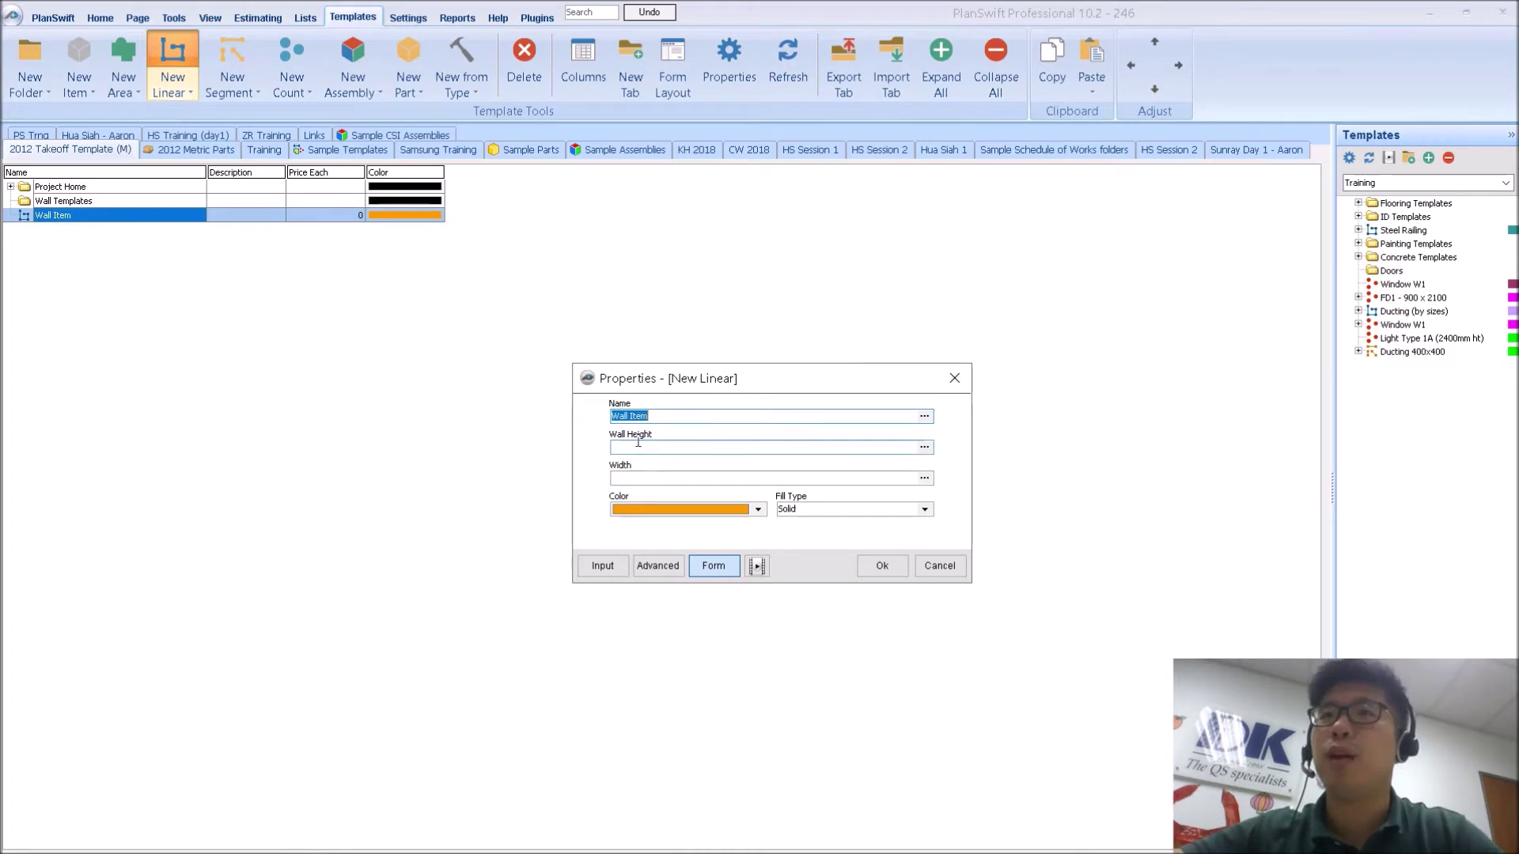
- Rearrange the Wall Item form layout so that Width comes directly after Wall Height, above Color
click(657, 566)
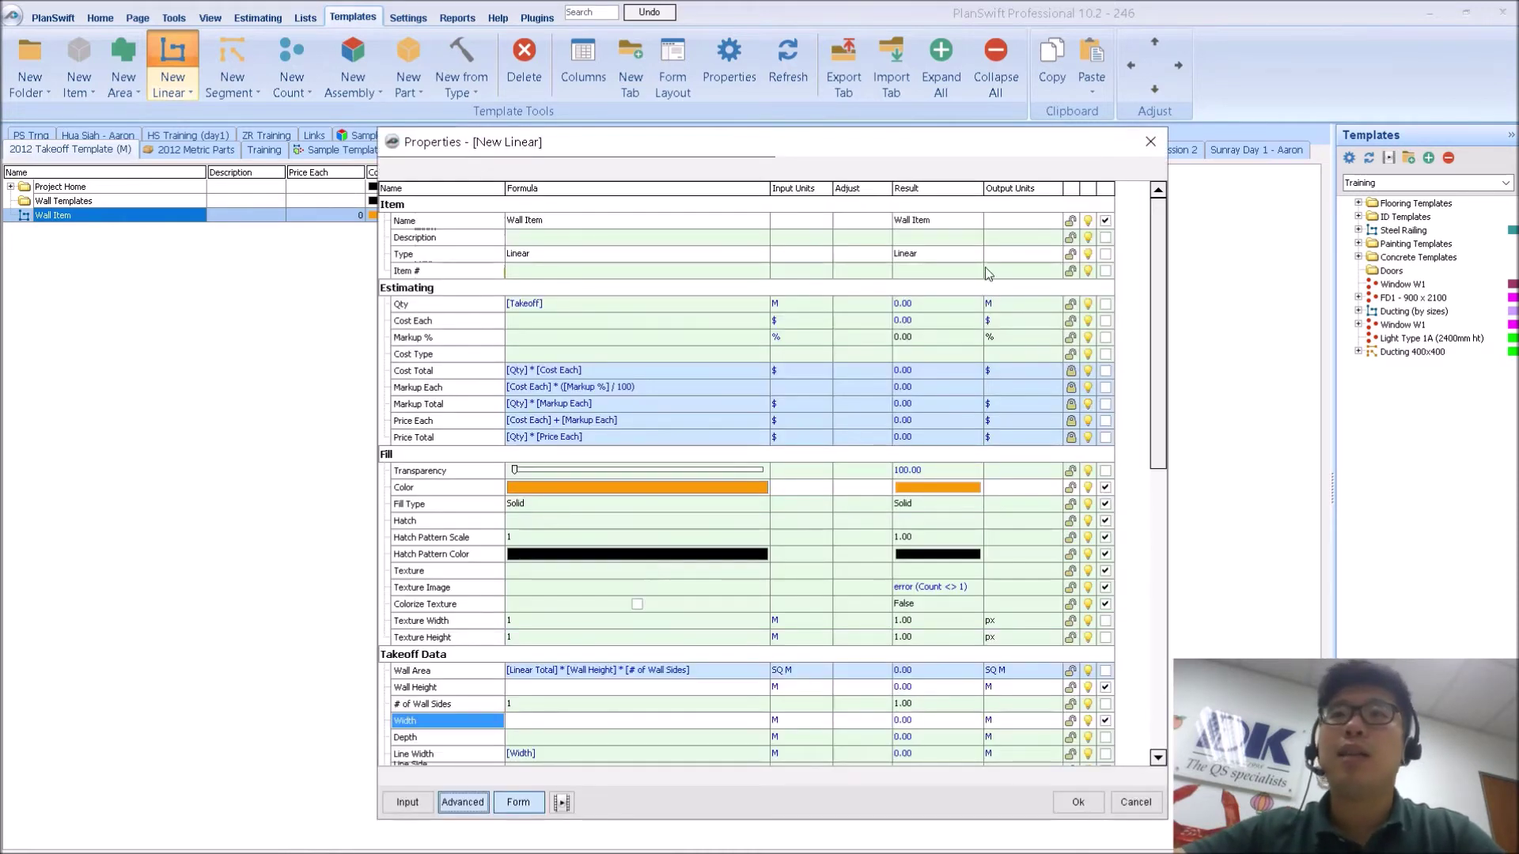
click(870, 168)
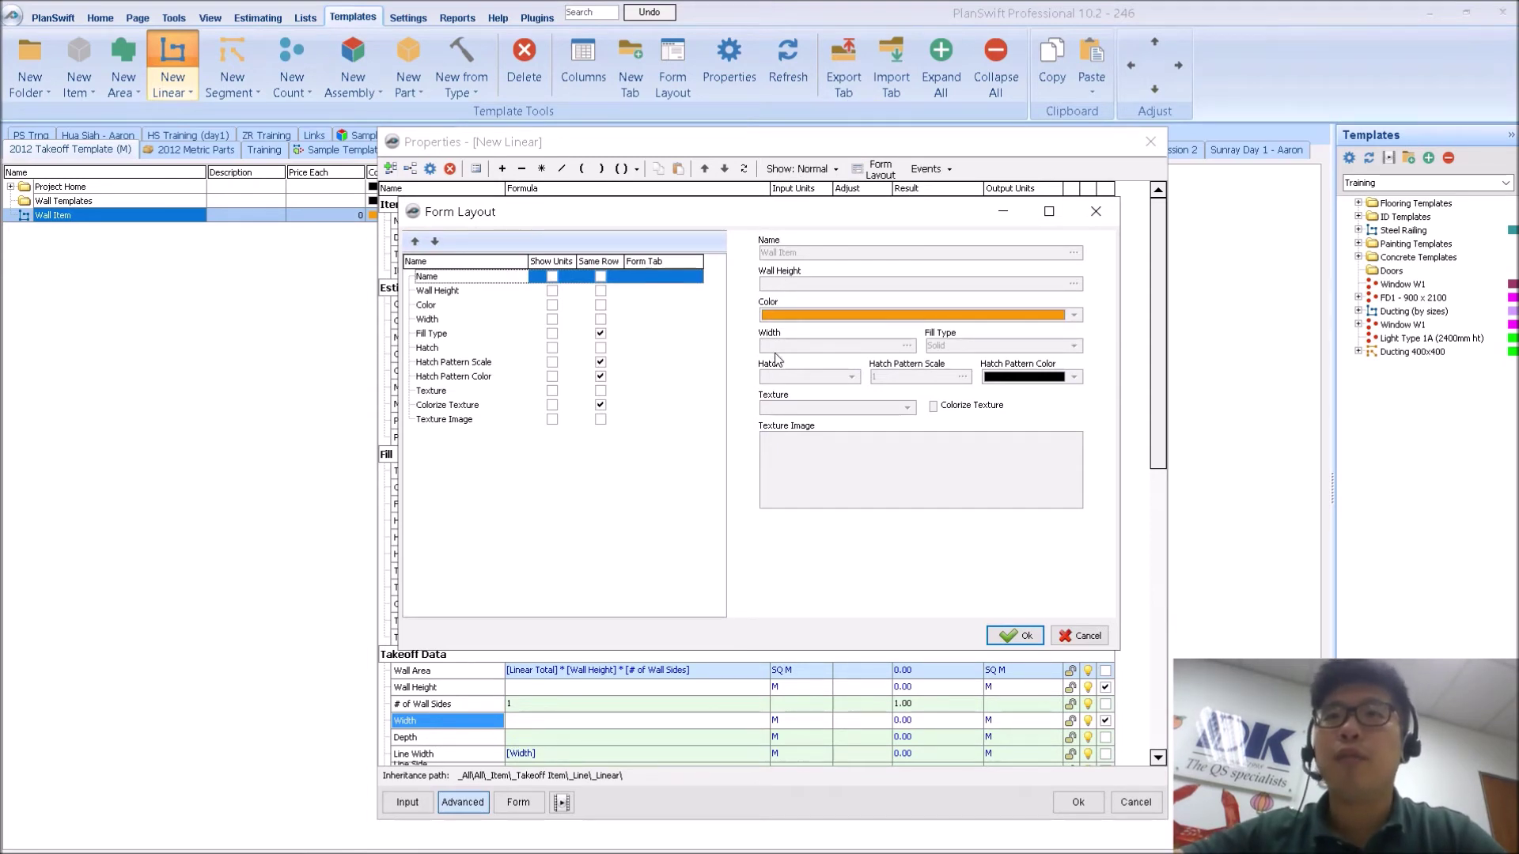
click(416, 242)
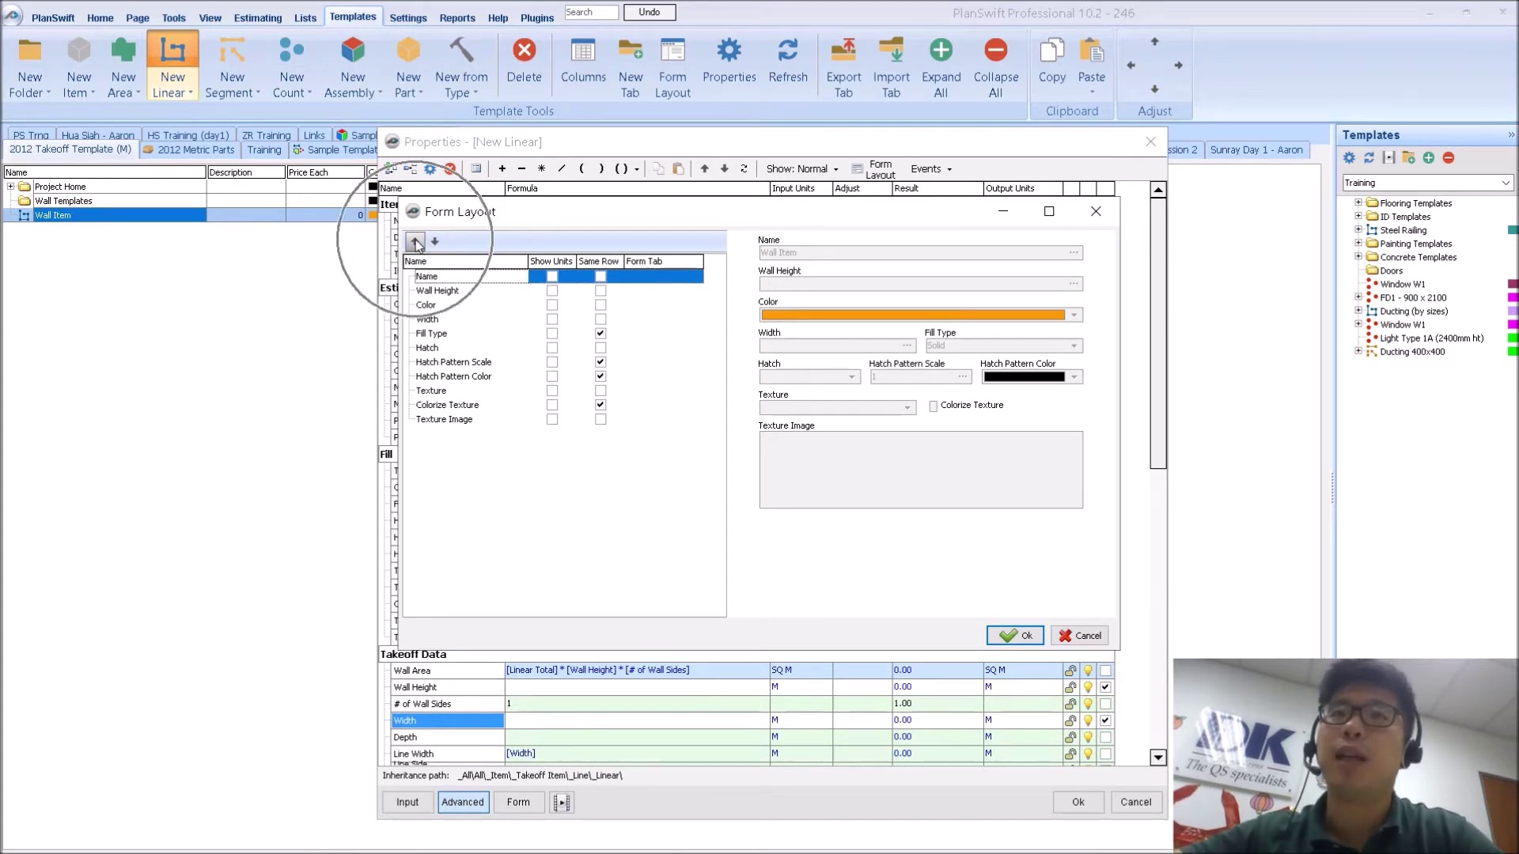
click(440, 319)
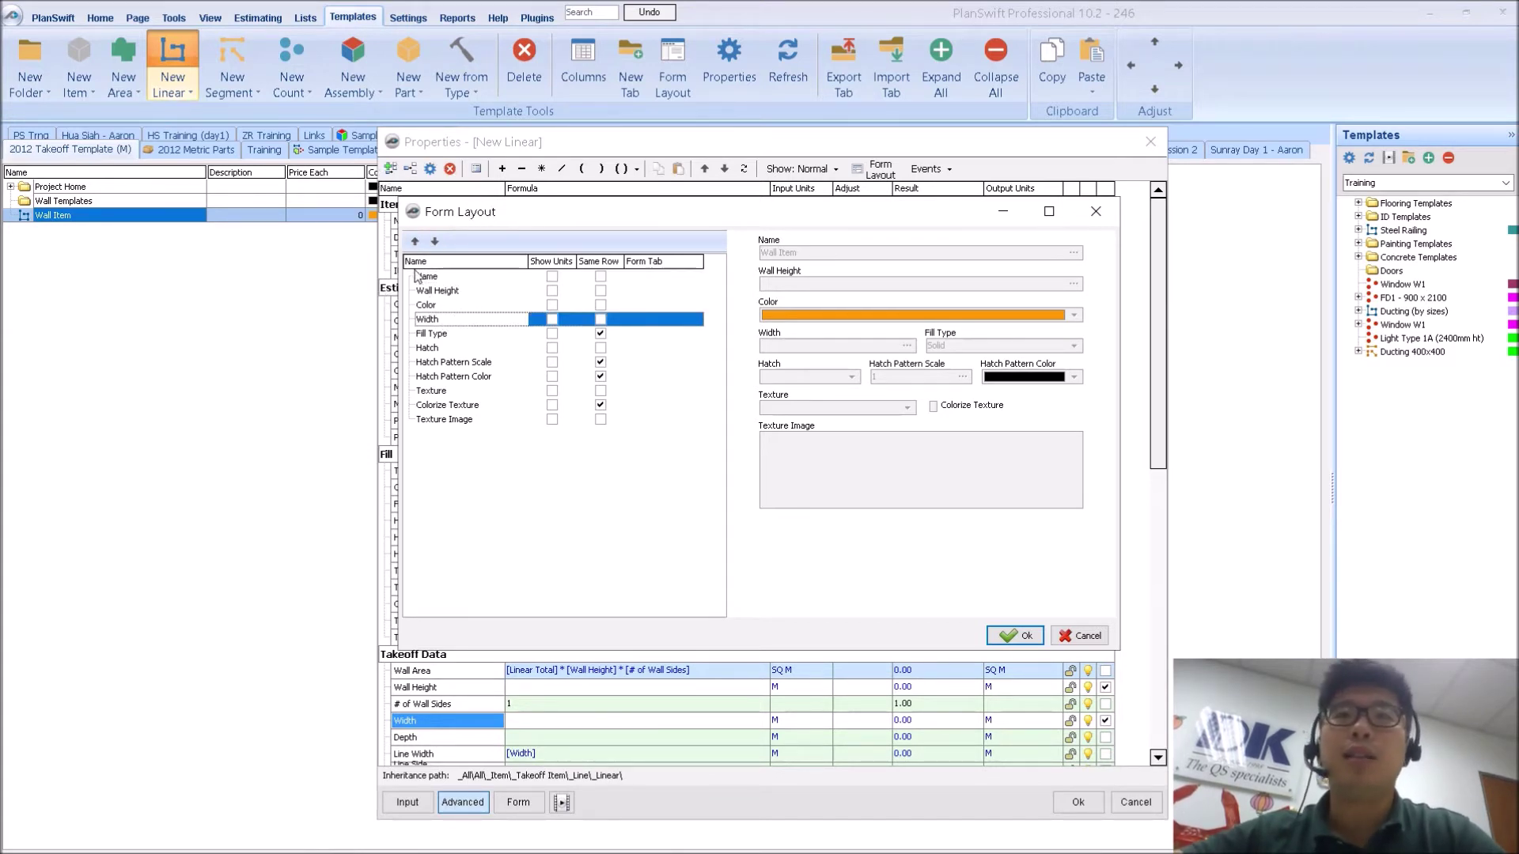
click(415, 242)
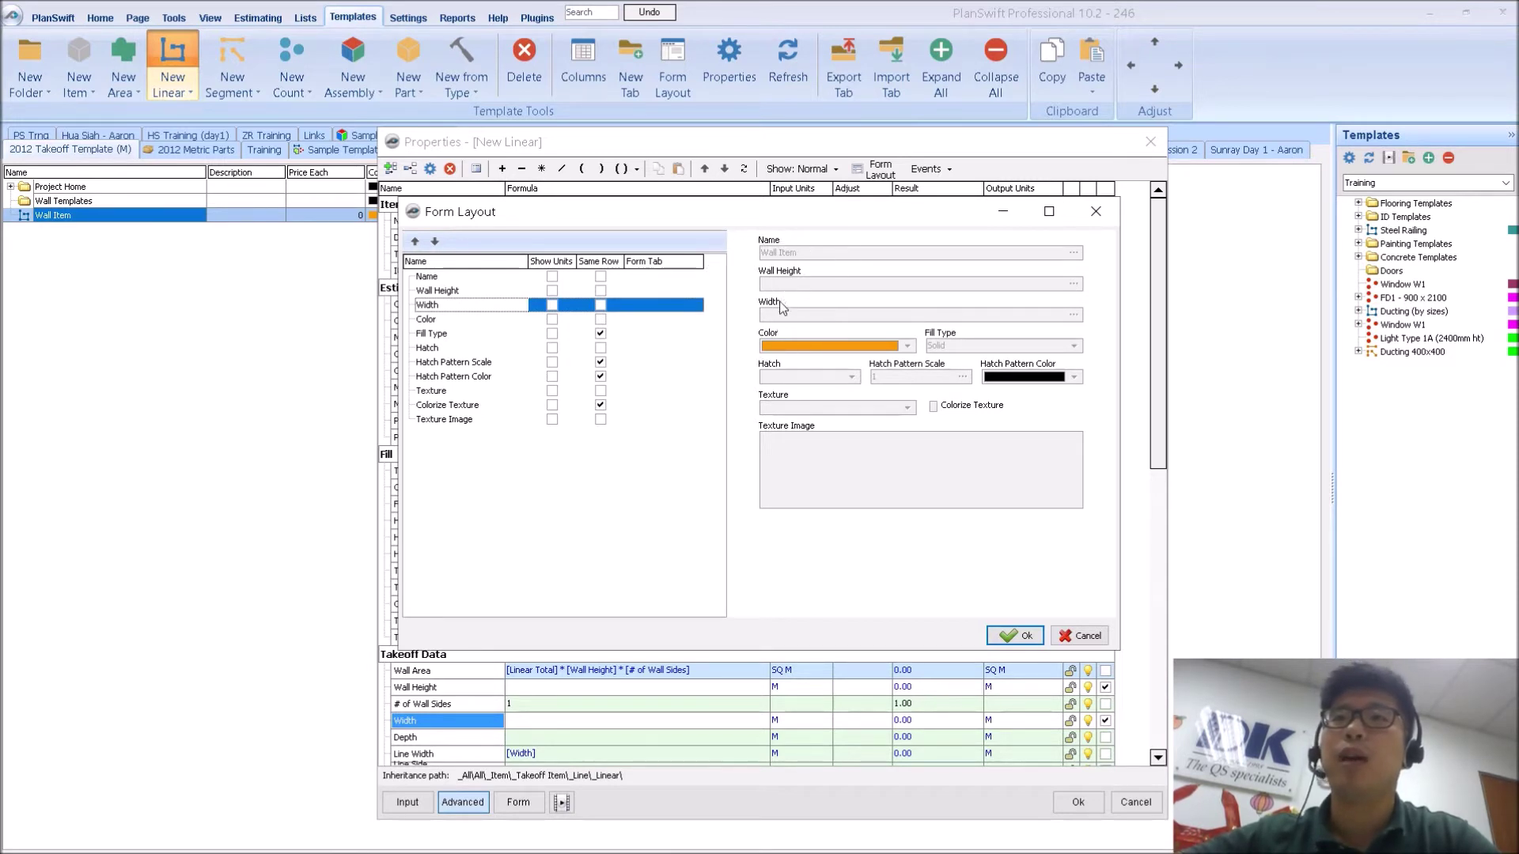
- Show the units for Wall Height and Width in the form layout, check the form and close the Wall Item properties
click(552, 290)
click(552, 304)
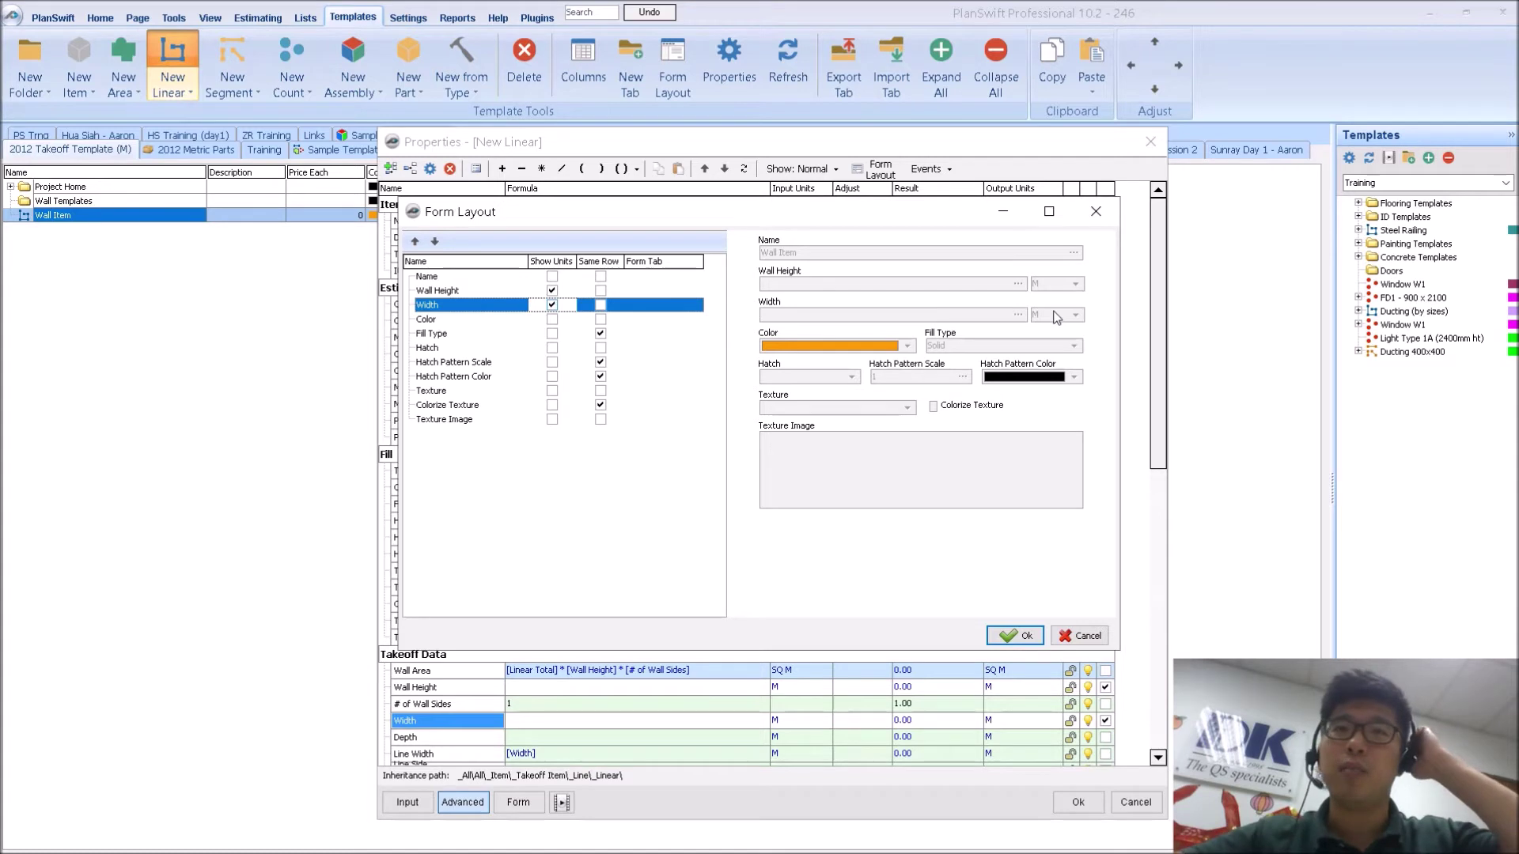
click(1003, 642)
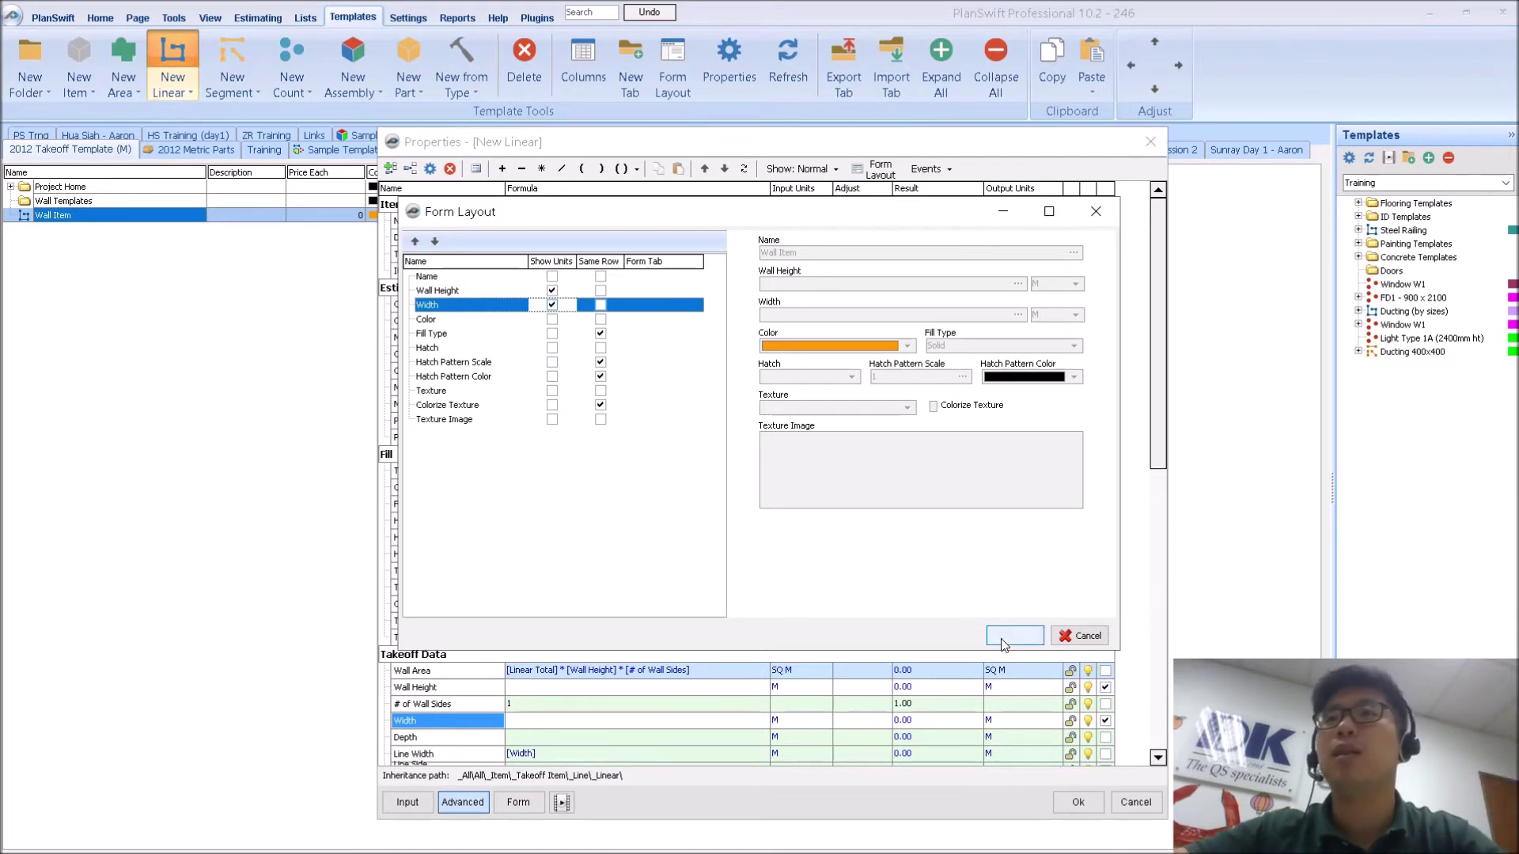
click(518, 802)
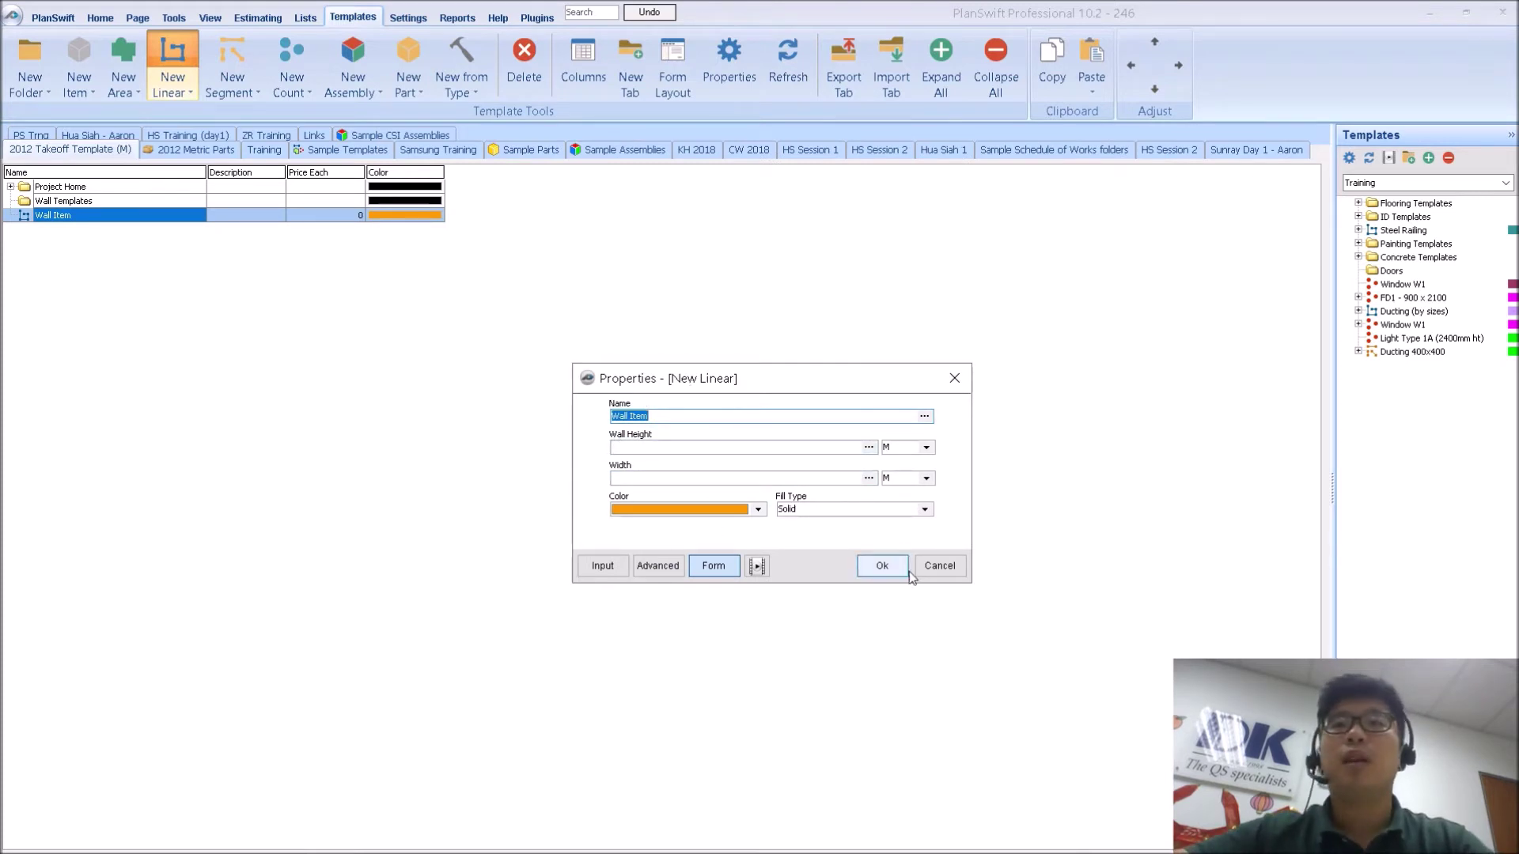
click(938, 565)
click(736, 434)
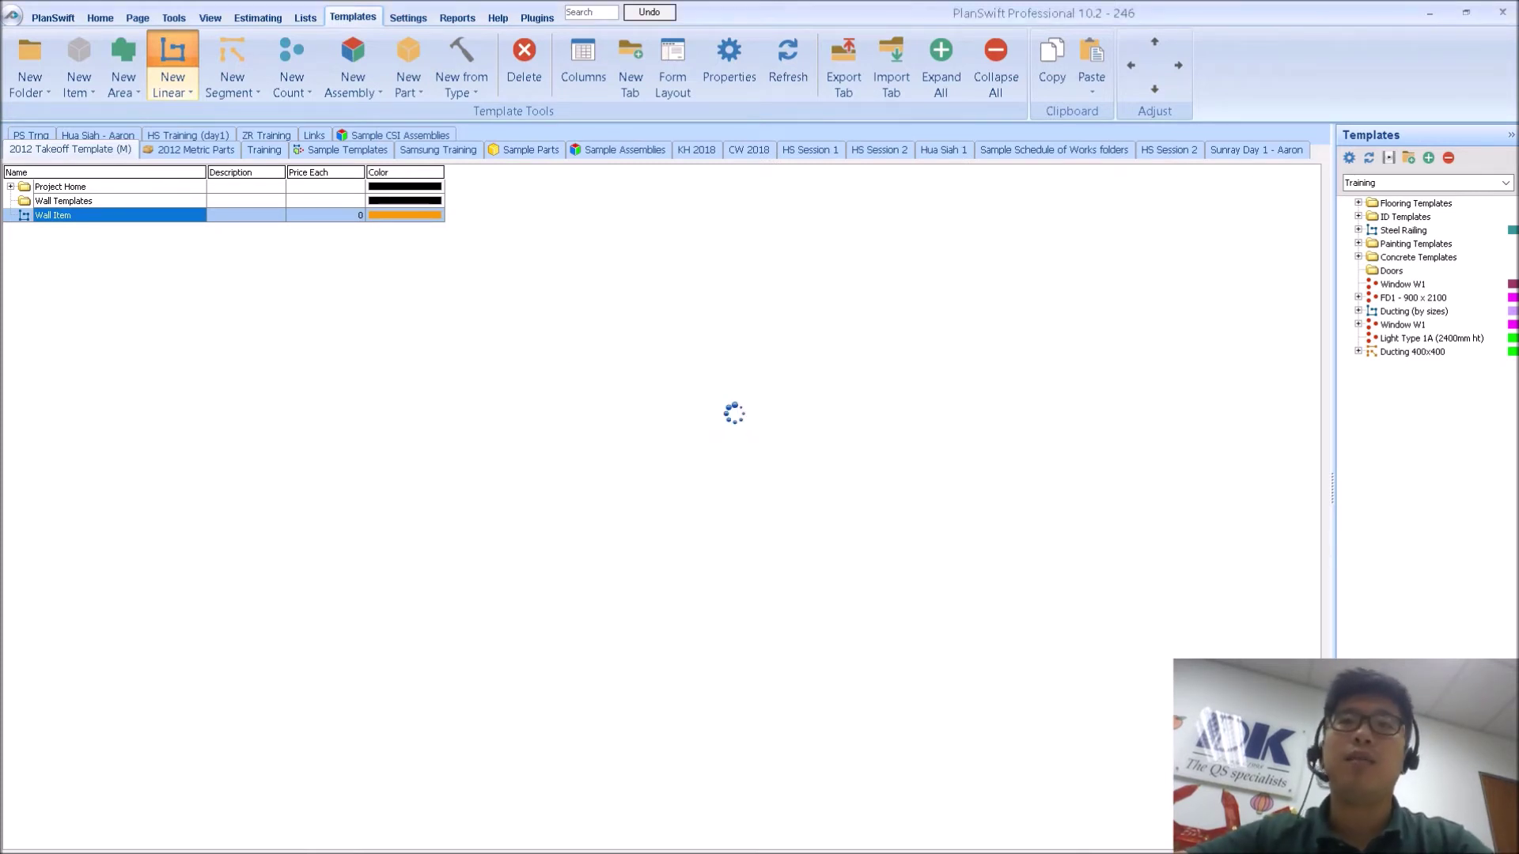
- Return to the drawing and look through the available template sets for the one containing Wall Item
click(101, 17)
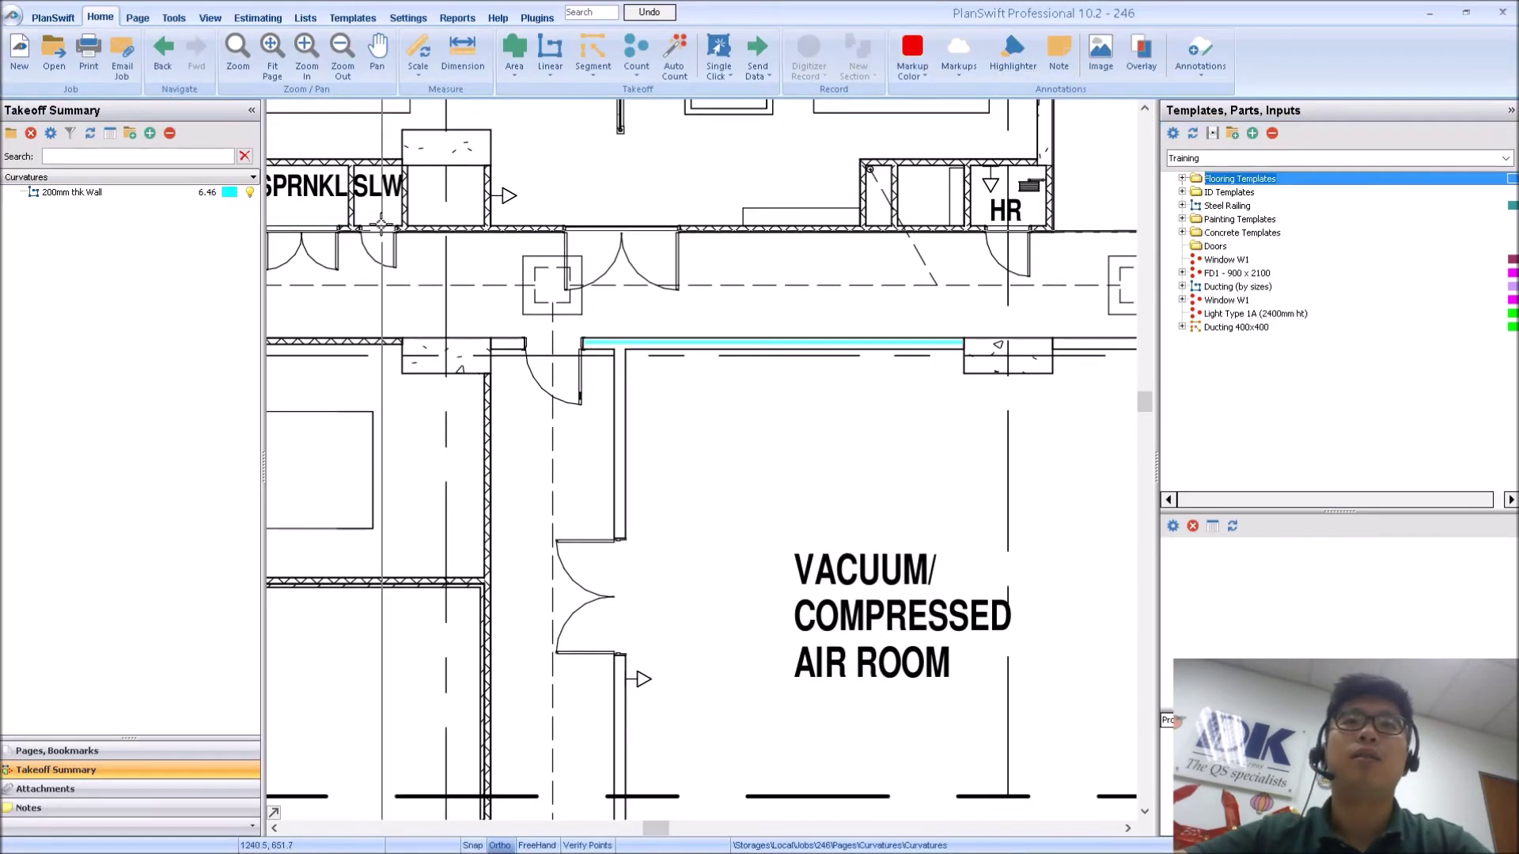
scroll(688, 393, down, 1)
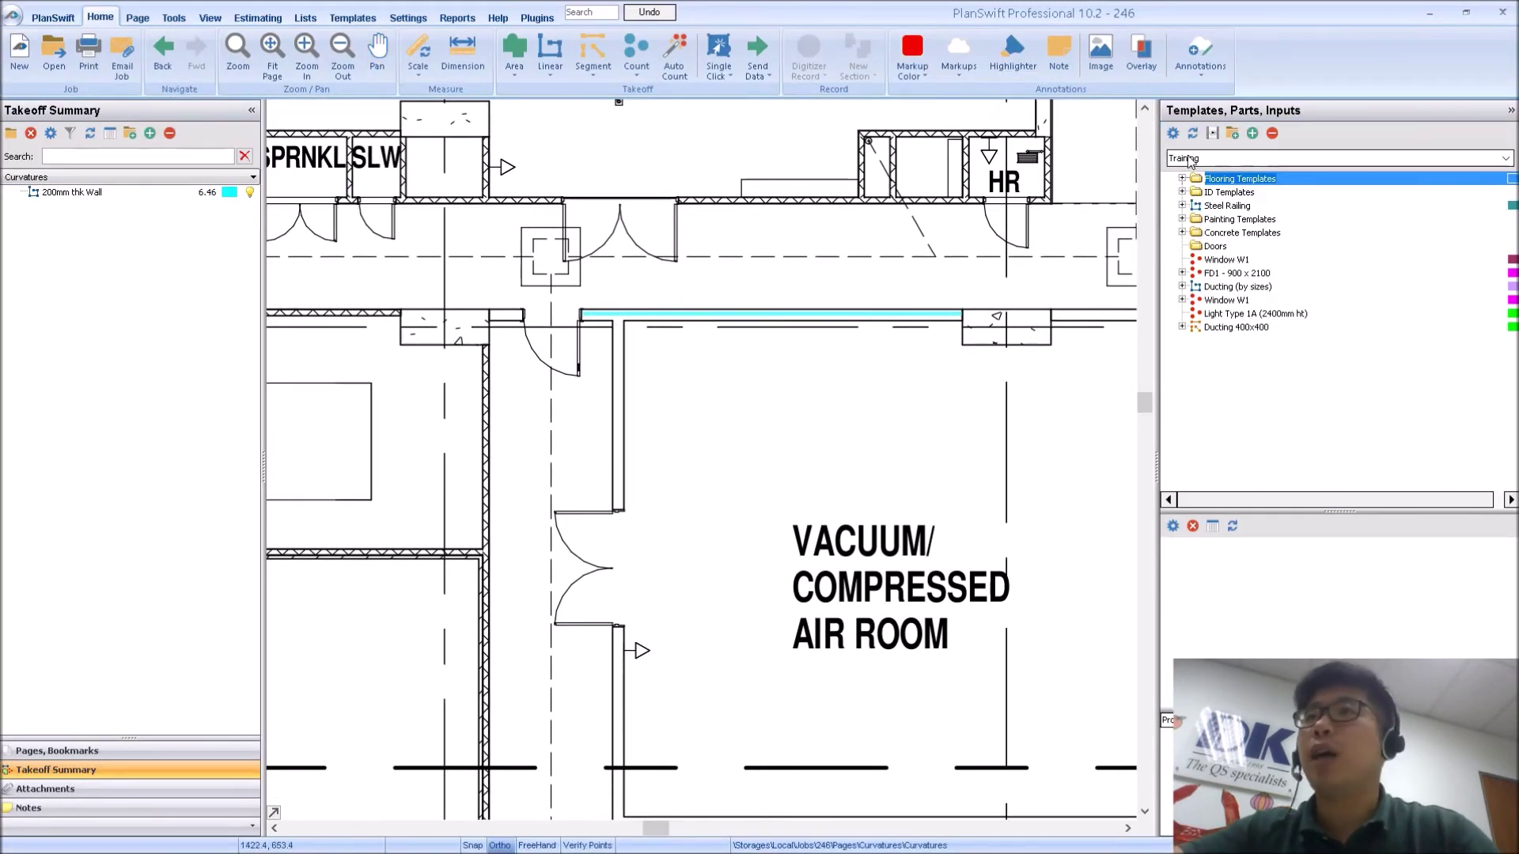
click(1437, 157)
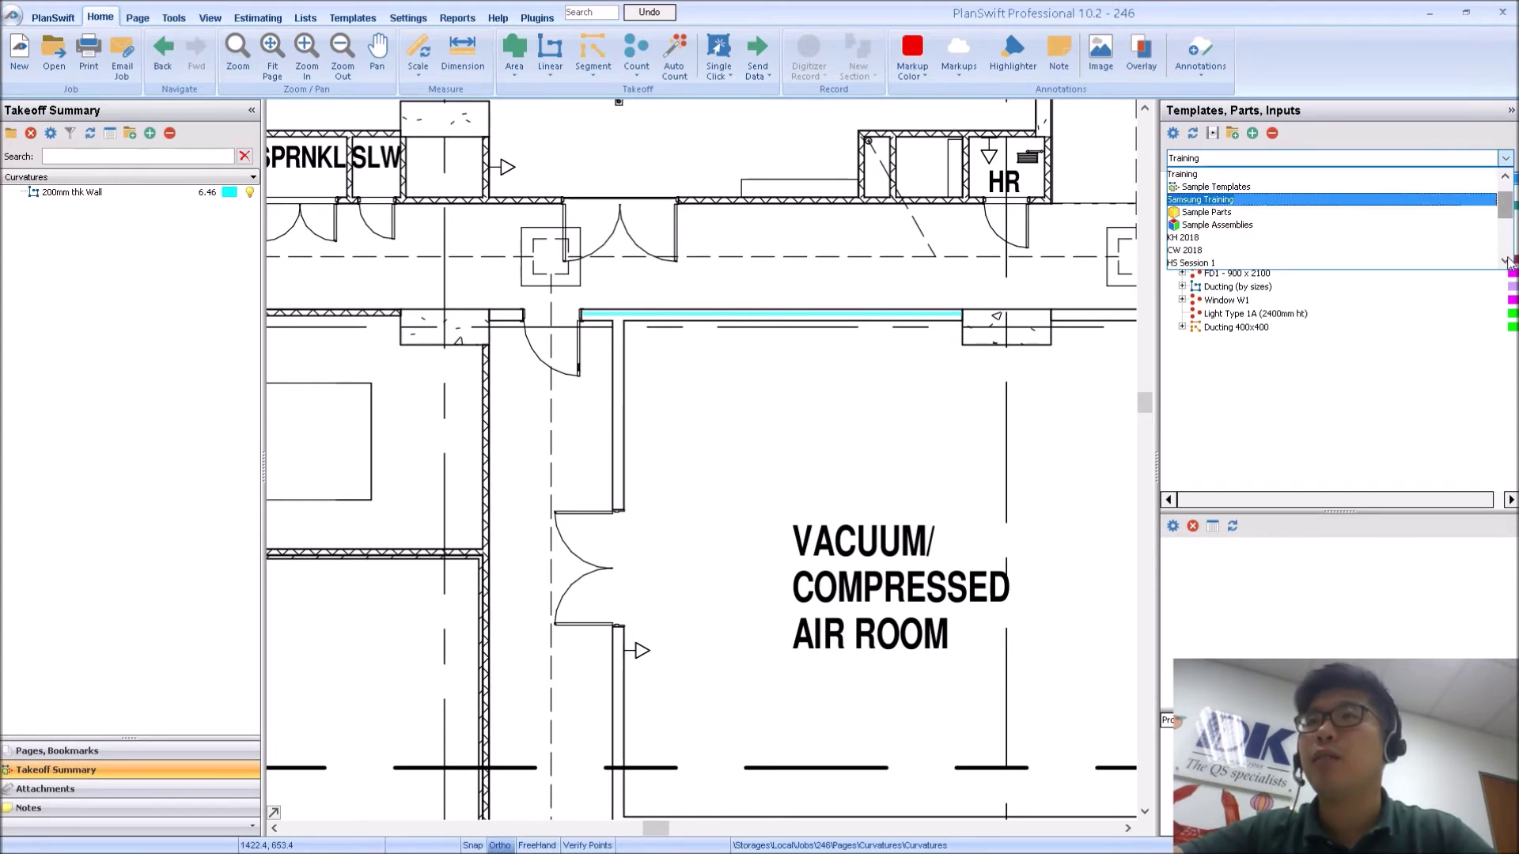
scroll(1485, 255, down, 3)
click(1340, 251)
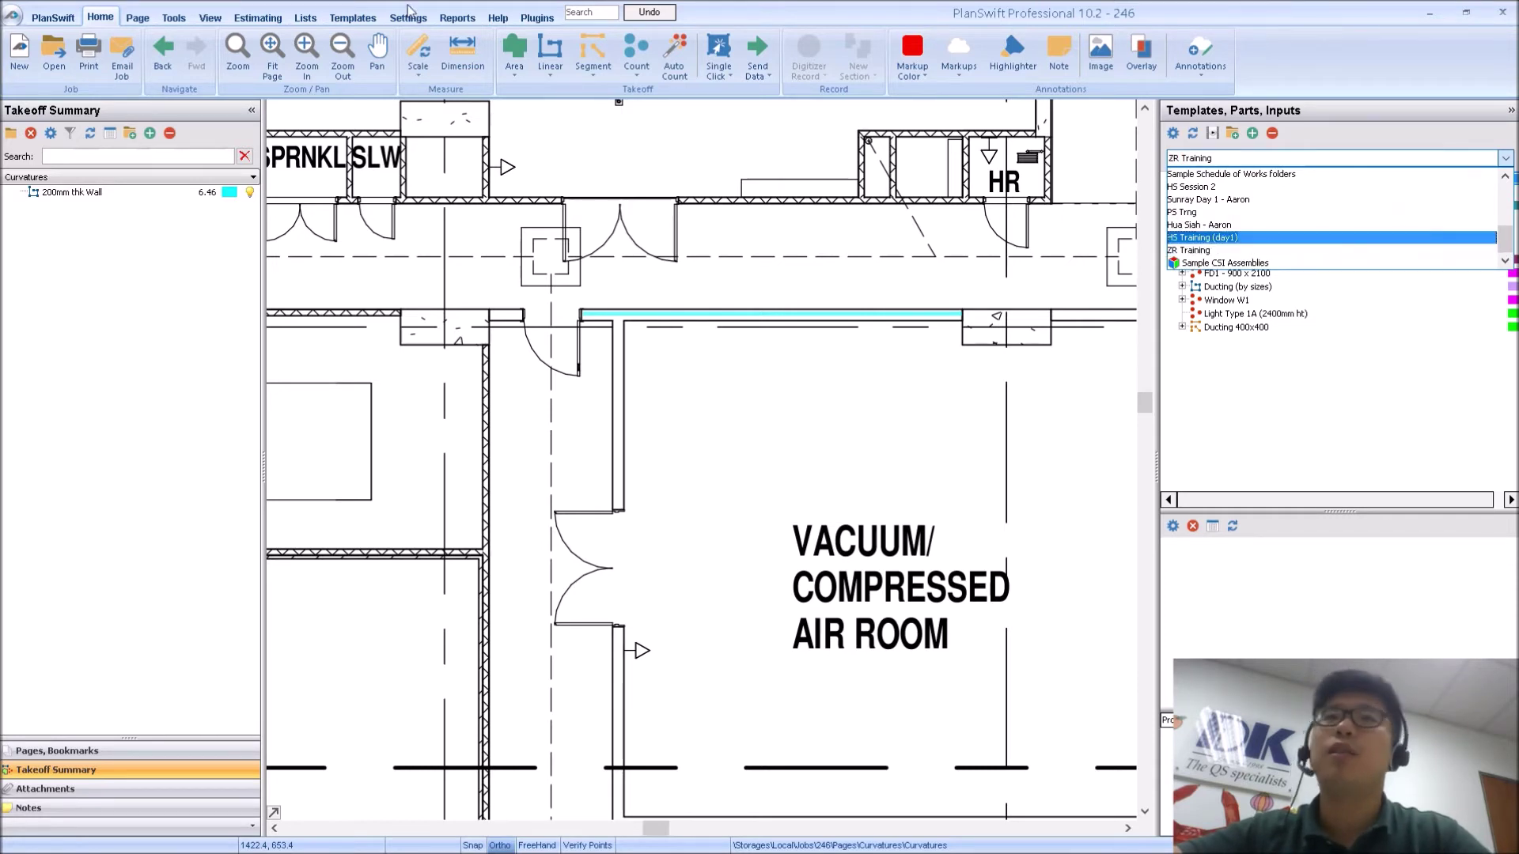
- Check which template tab holds Wall Item, and load the 2012 Takeoff Template (M) set beside the drawing
click(353, 18)
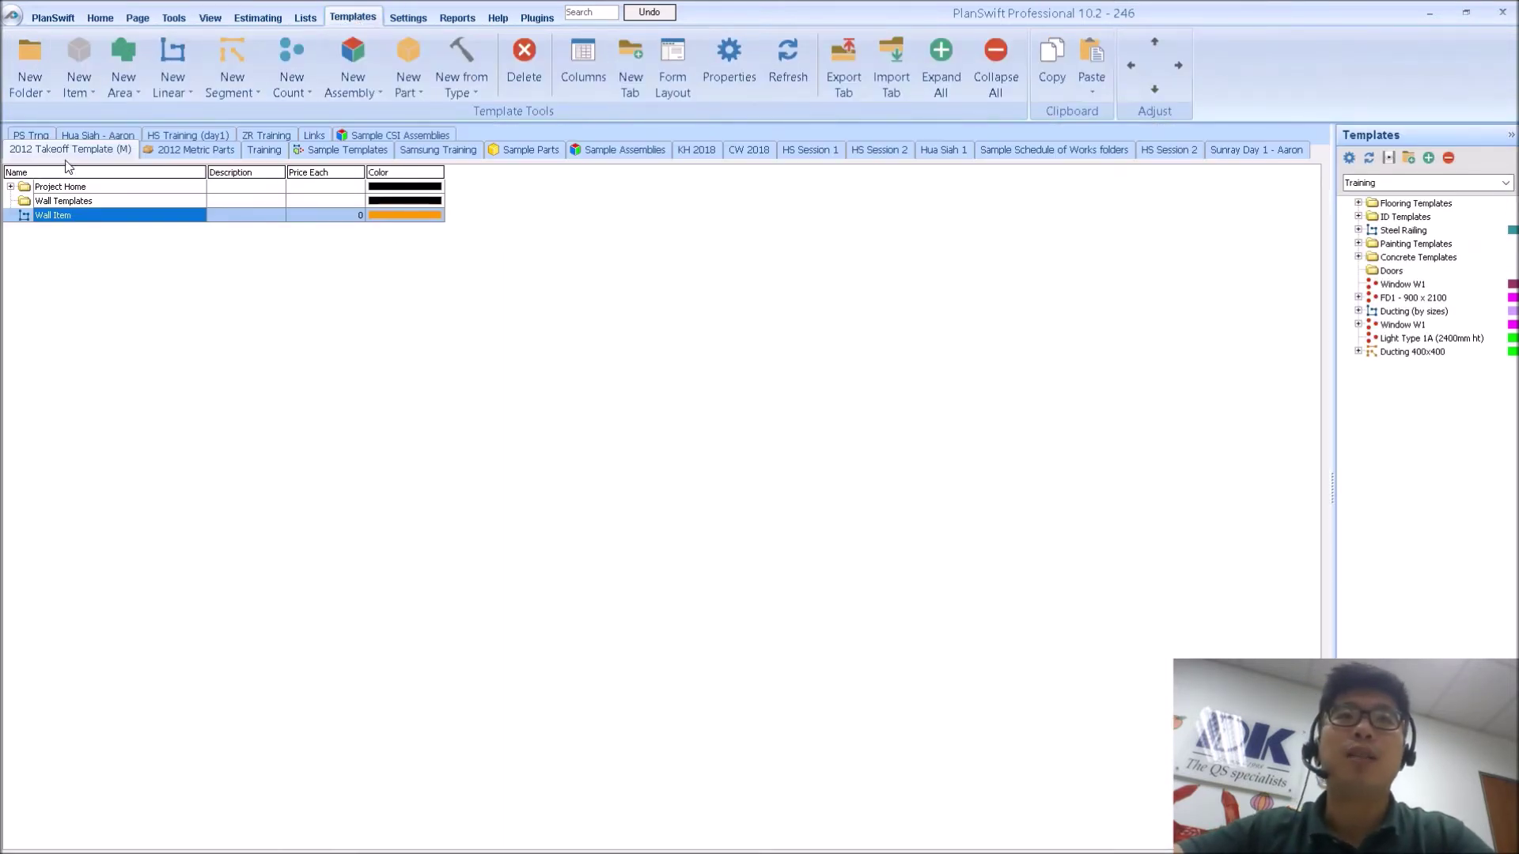
click(99, 18)
click(1223, 156)
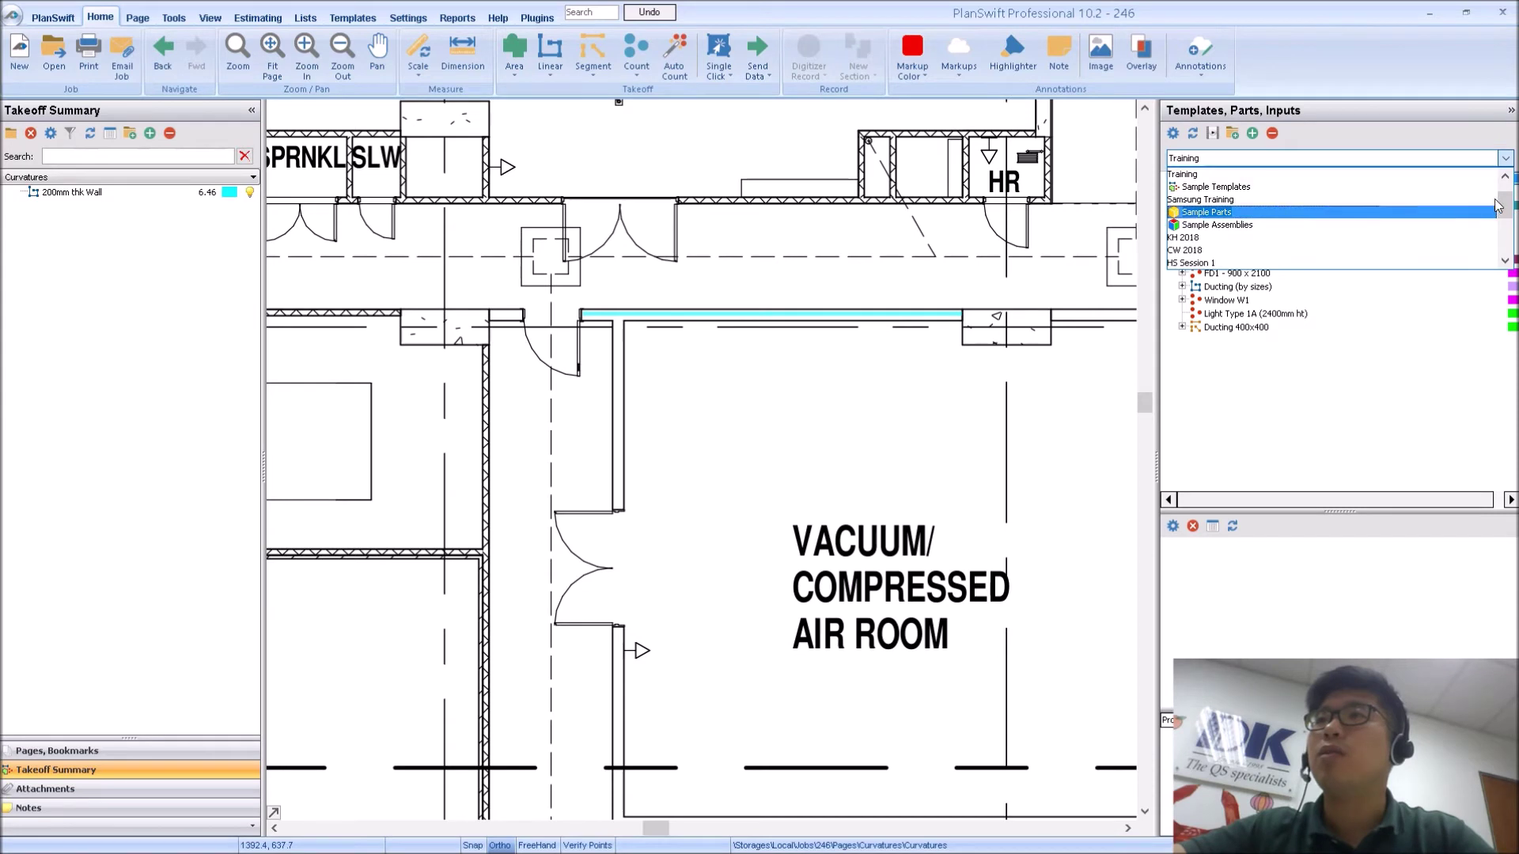
scroll(1512, 194, up, 1)
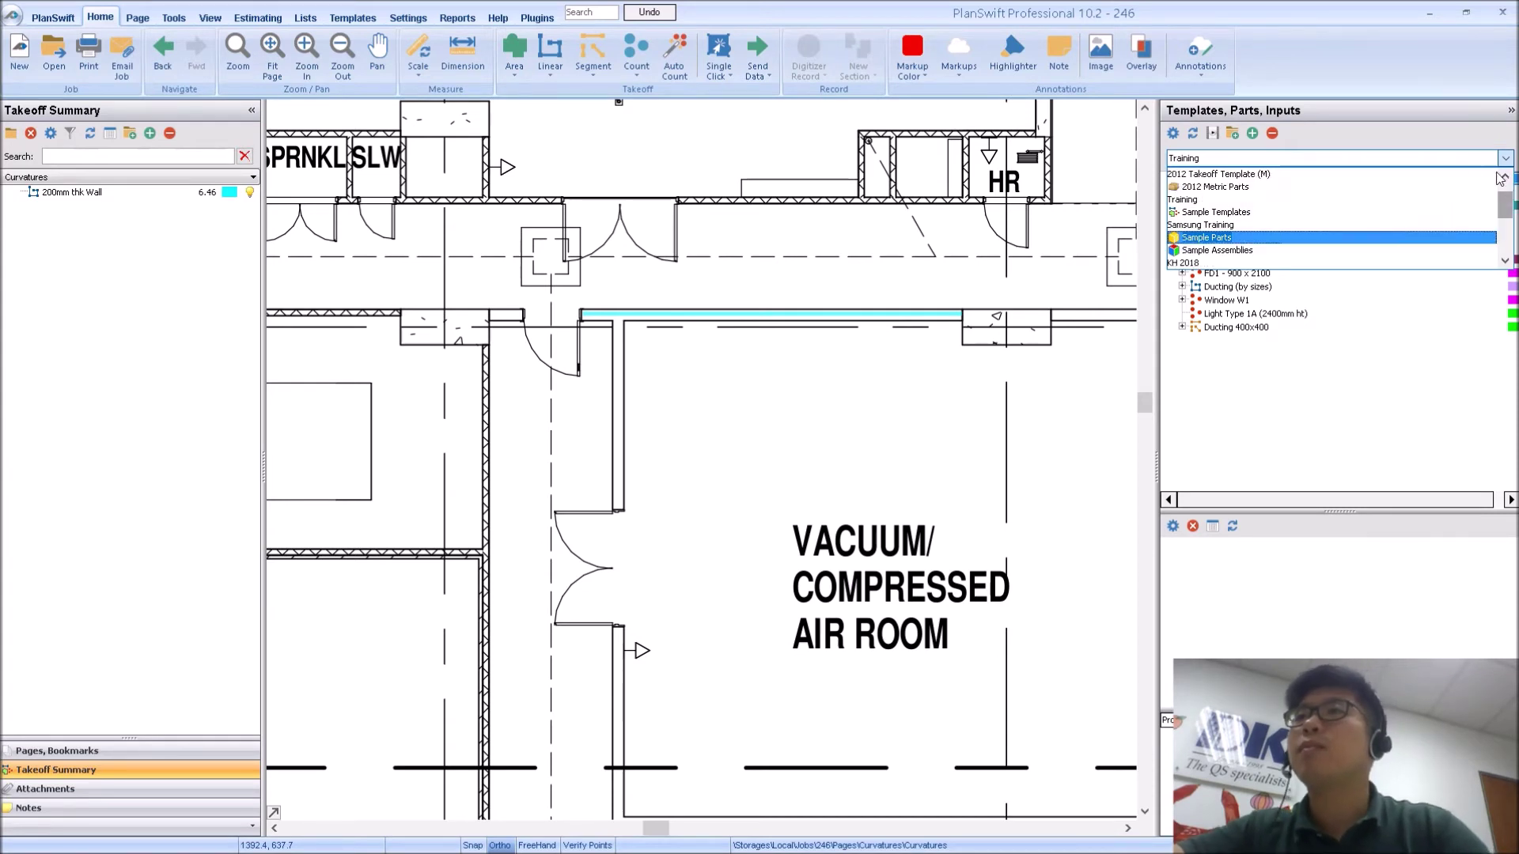
click(1268, 179)
click(1213, 206)
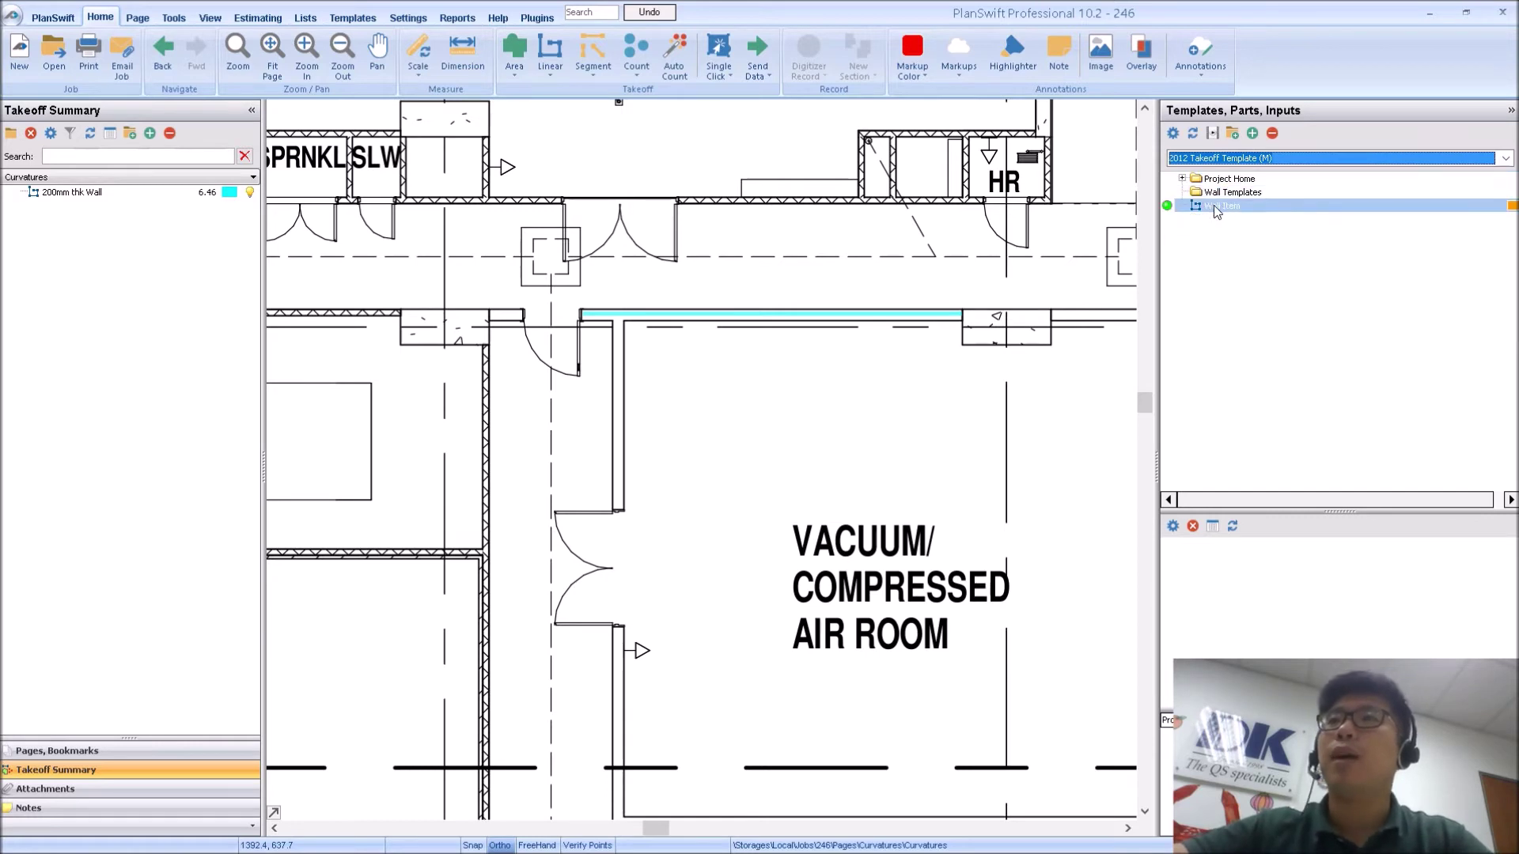
double_click(1170, 205)
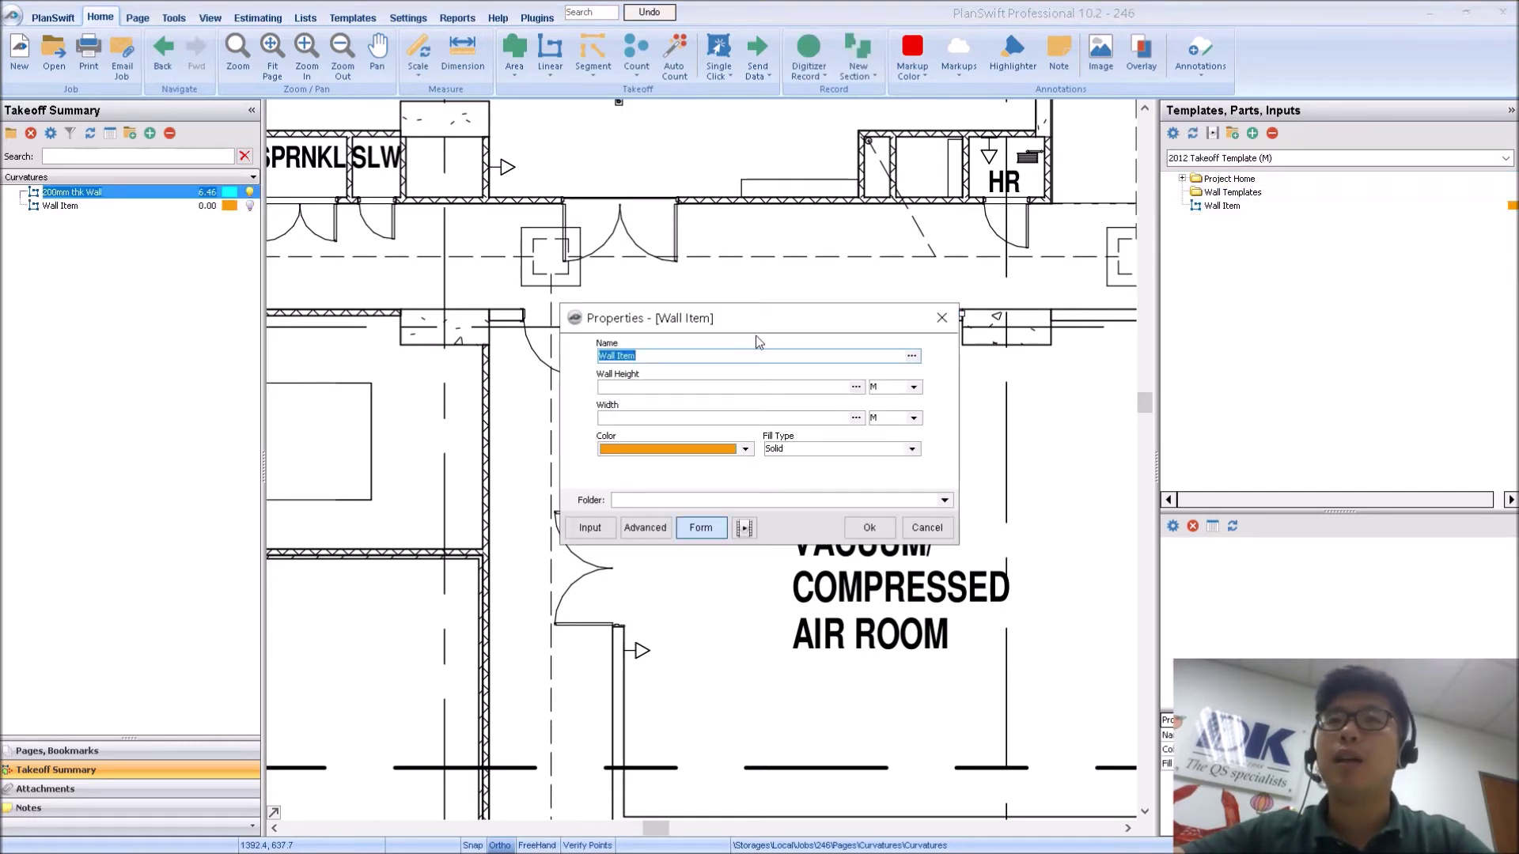
click(637, 385)
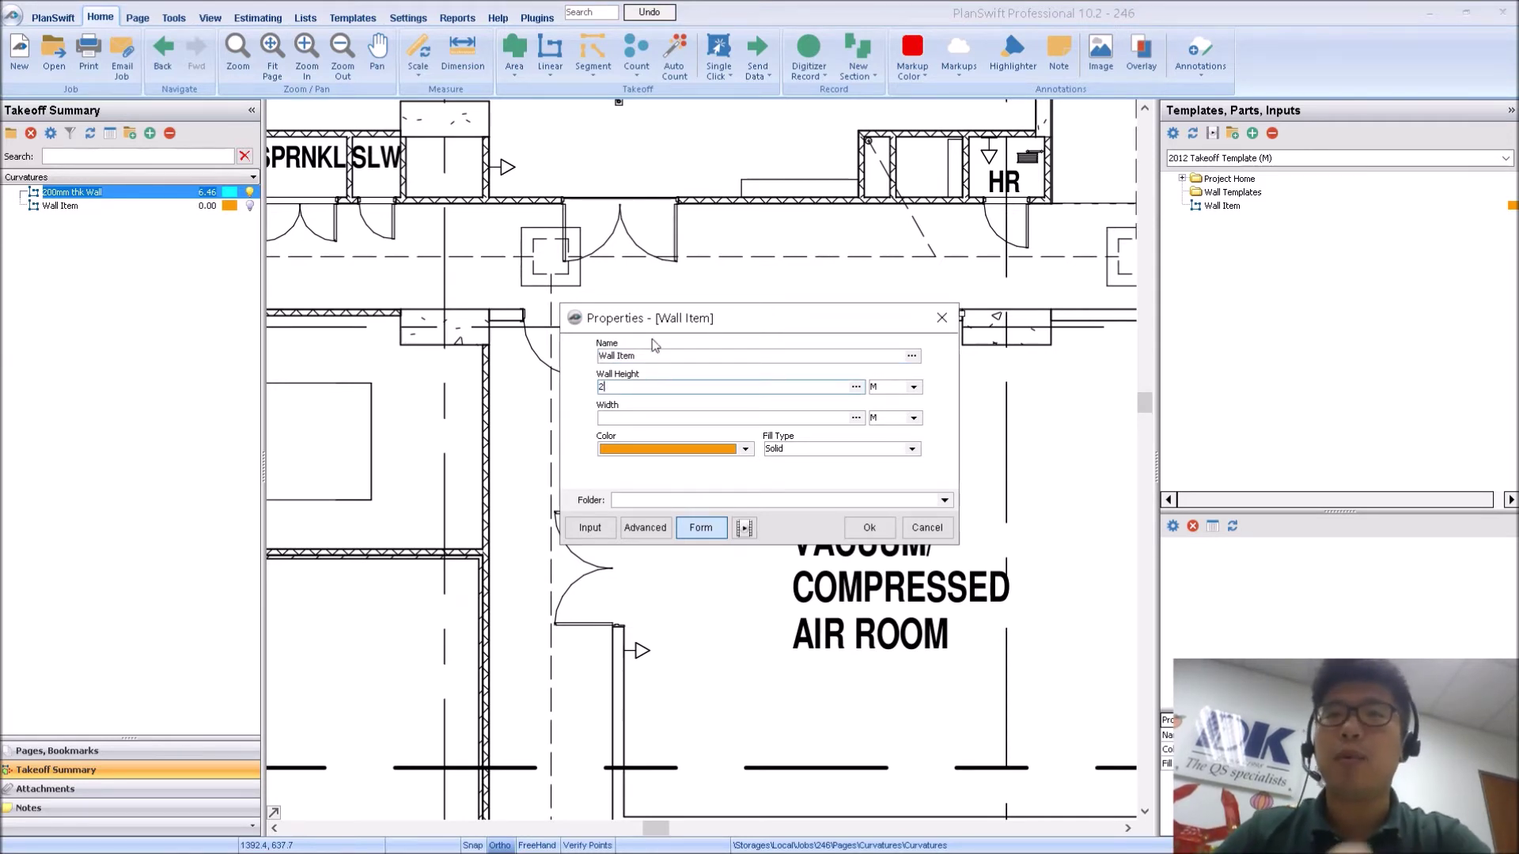
click(635, 418)
drag(684, 320, 288, 308)
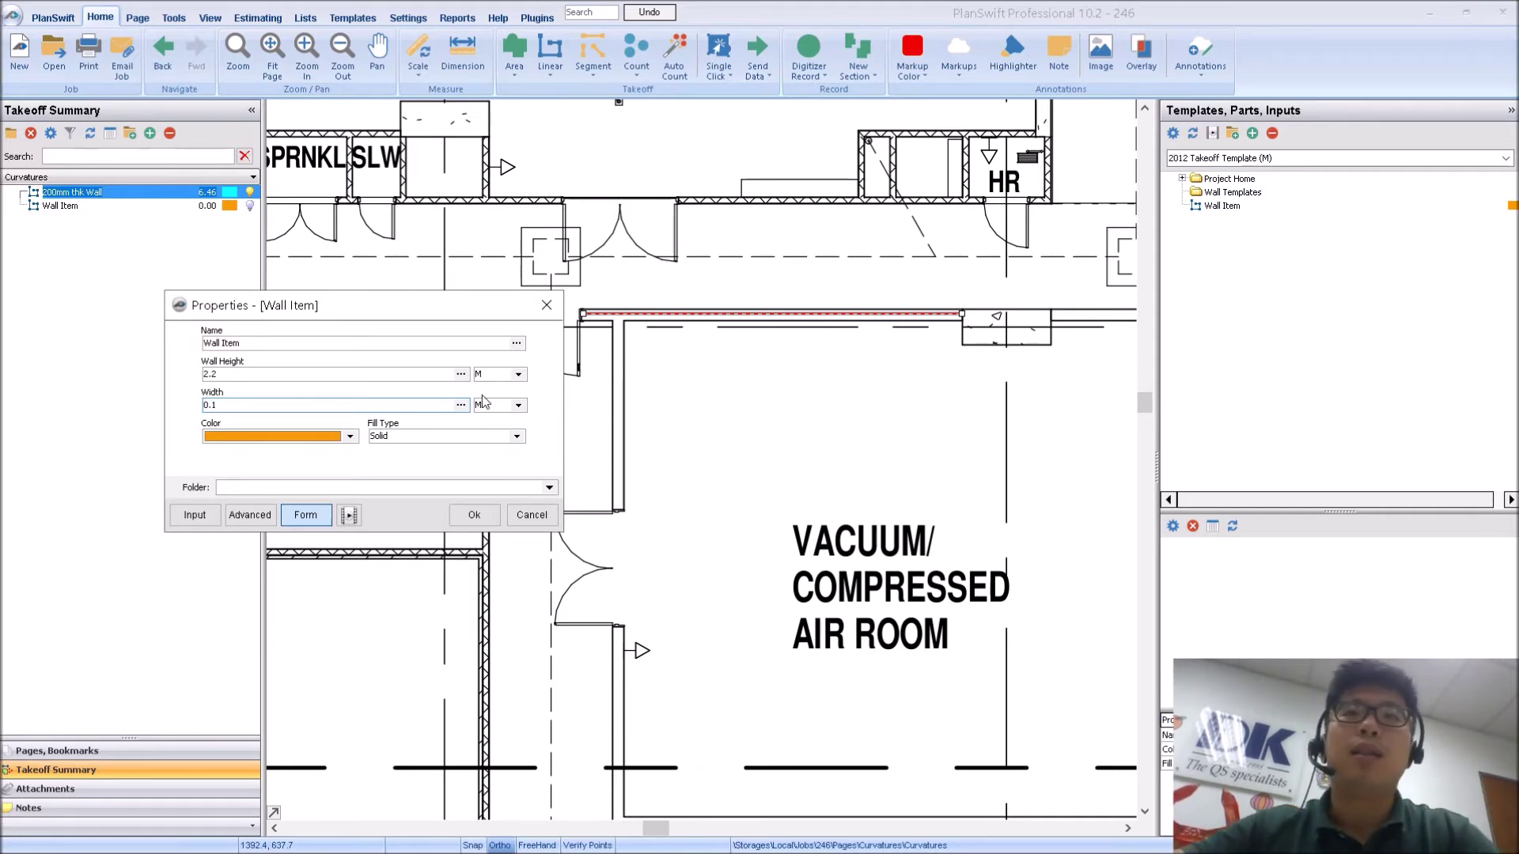
click(474, 515)
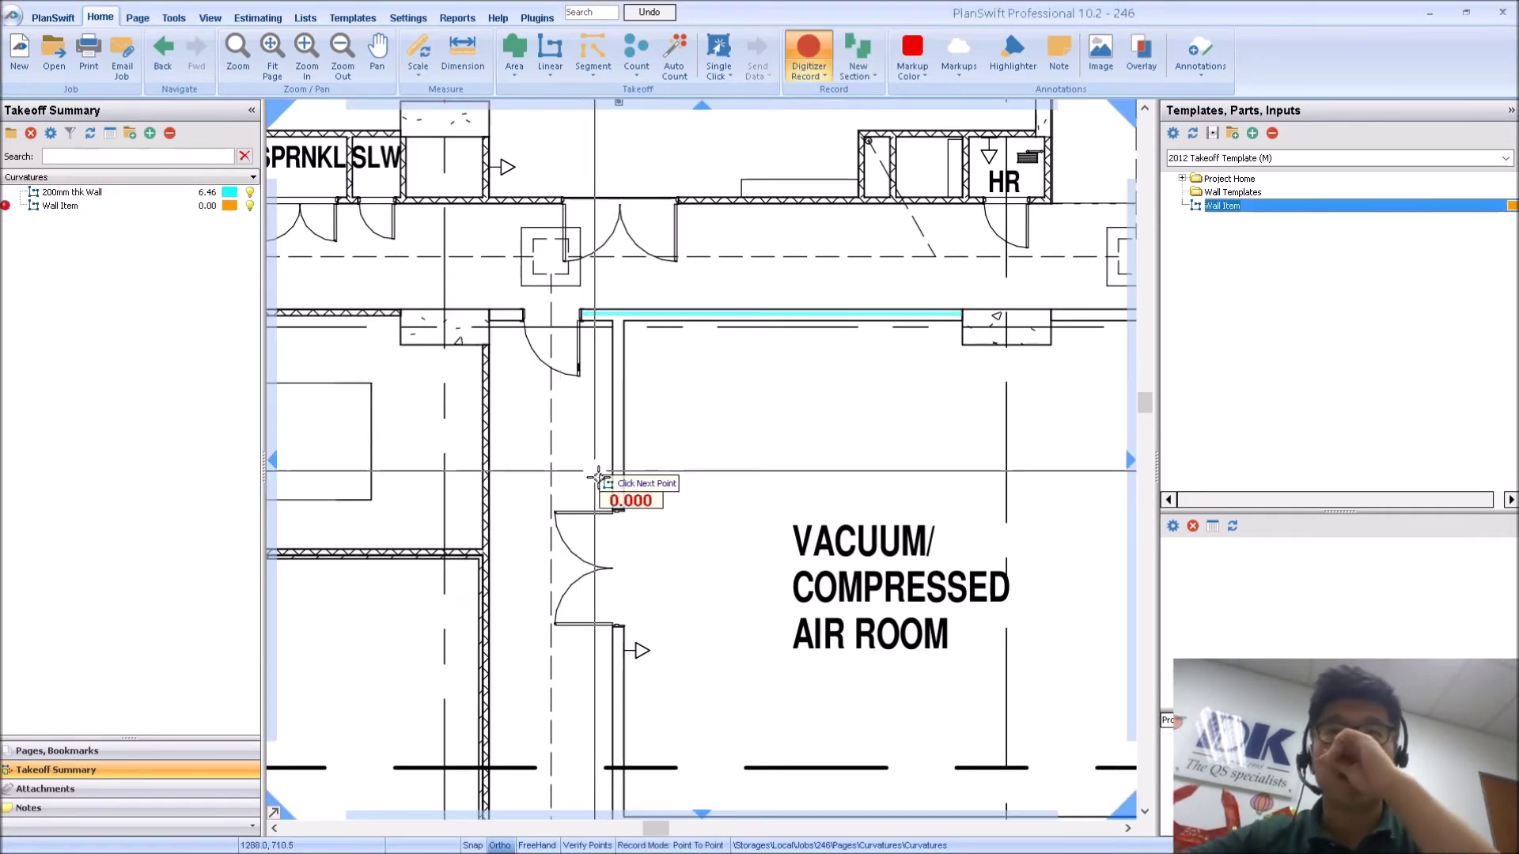
click(617, 510)
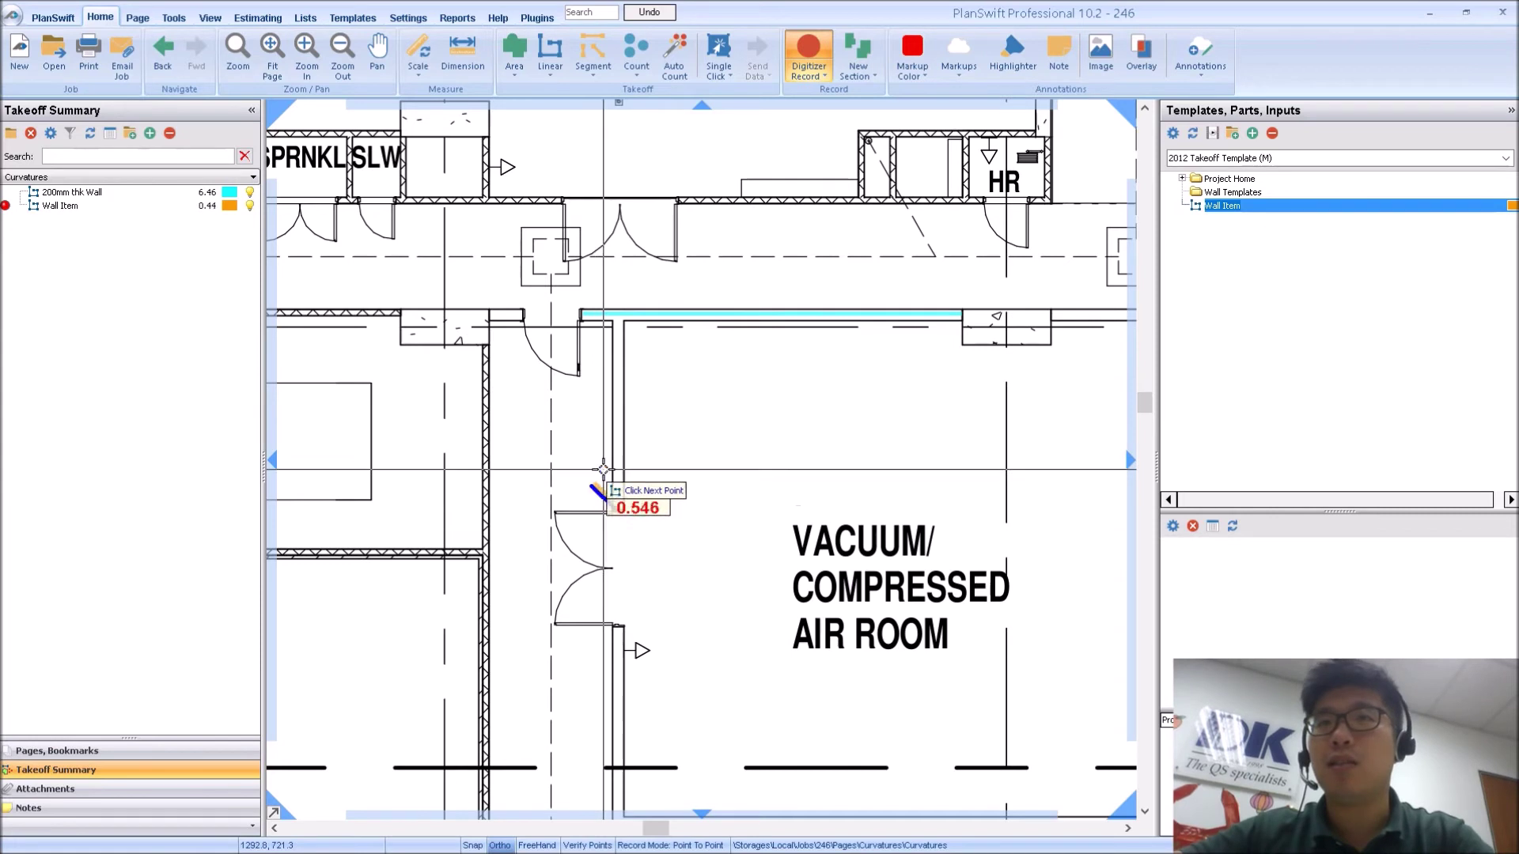
key(Escape)
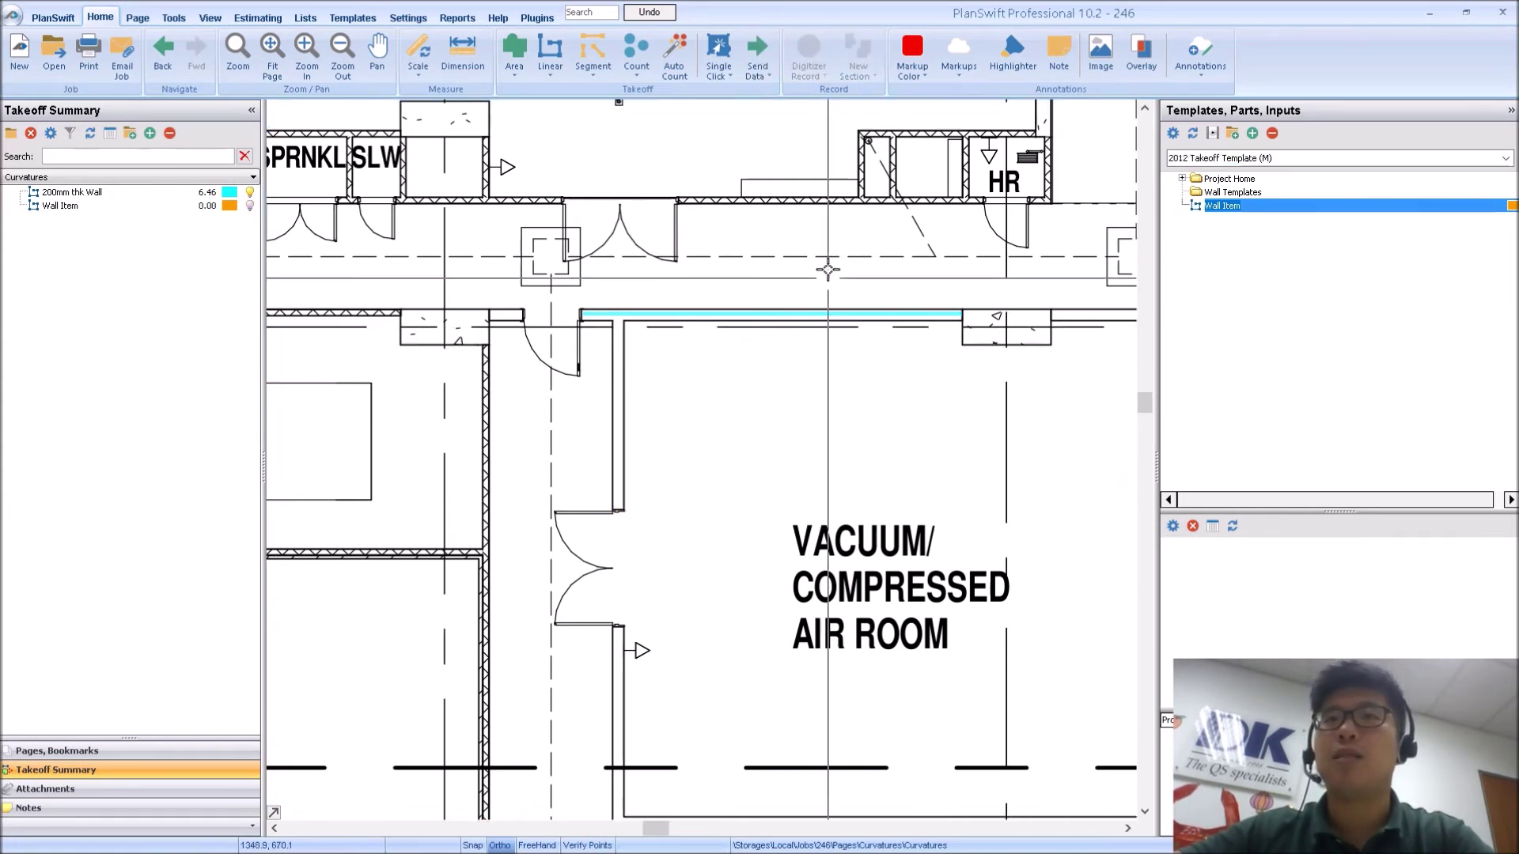
- Start a takeoff from the Wall Item template with Wall Height 2.2 m and Width 0.2 m
click(1168, 206)
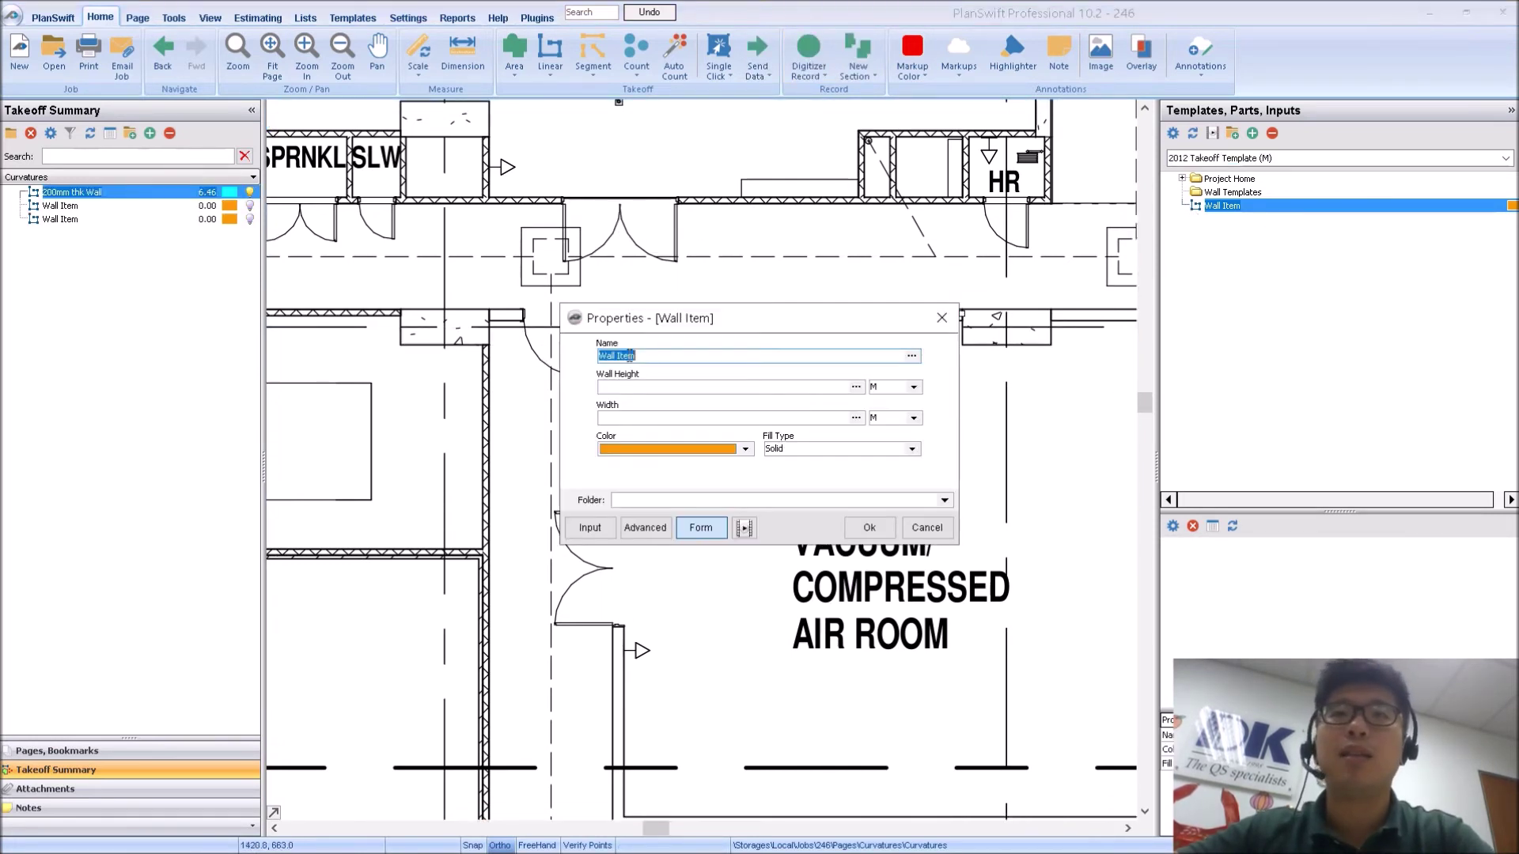
click(664, 386)
click(677, 417)
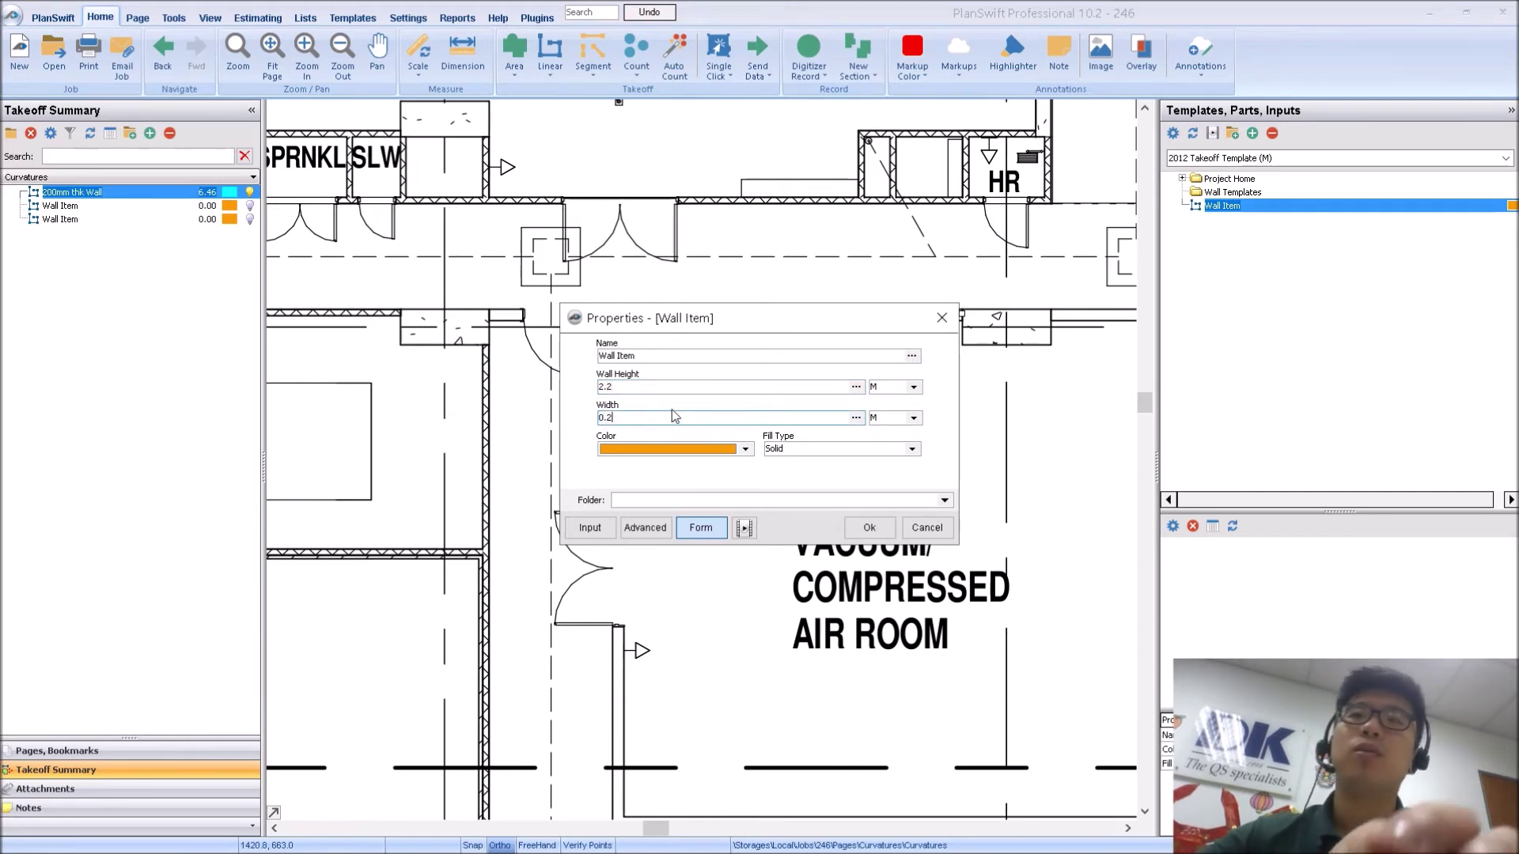
click(868, 527)
- Trace the Vacuum/Compressed Air Room's corridor wall from the double door up to the upper wall, about 3.23 m
scroll(628, 515, up, 3)
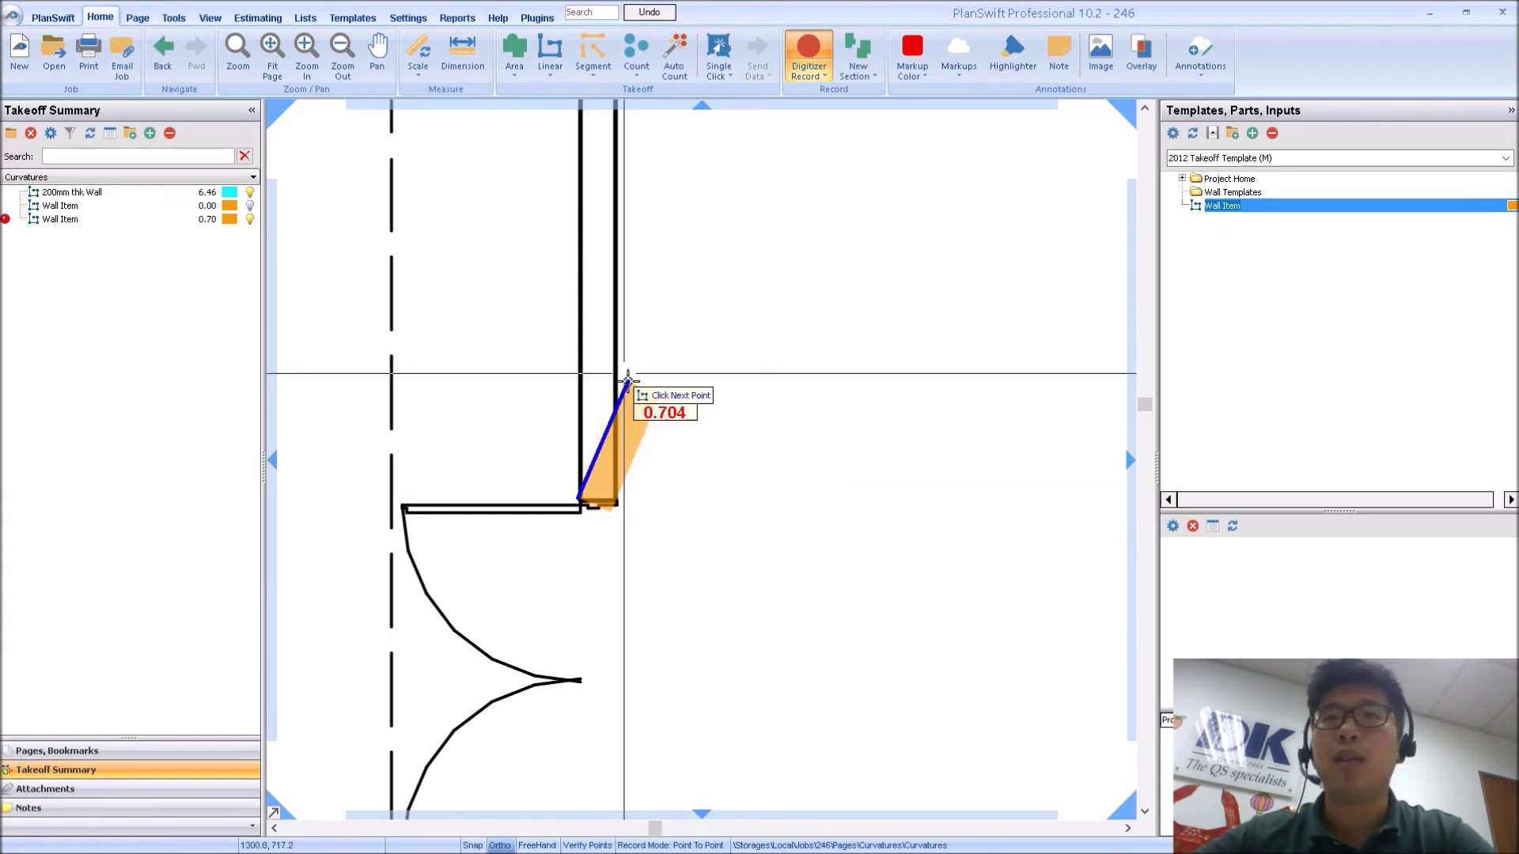
drag(590, 302, 655, 815)
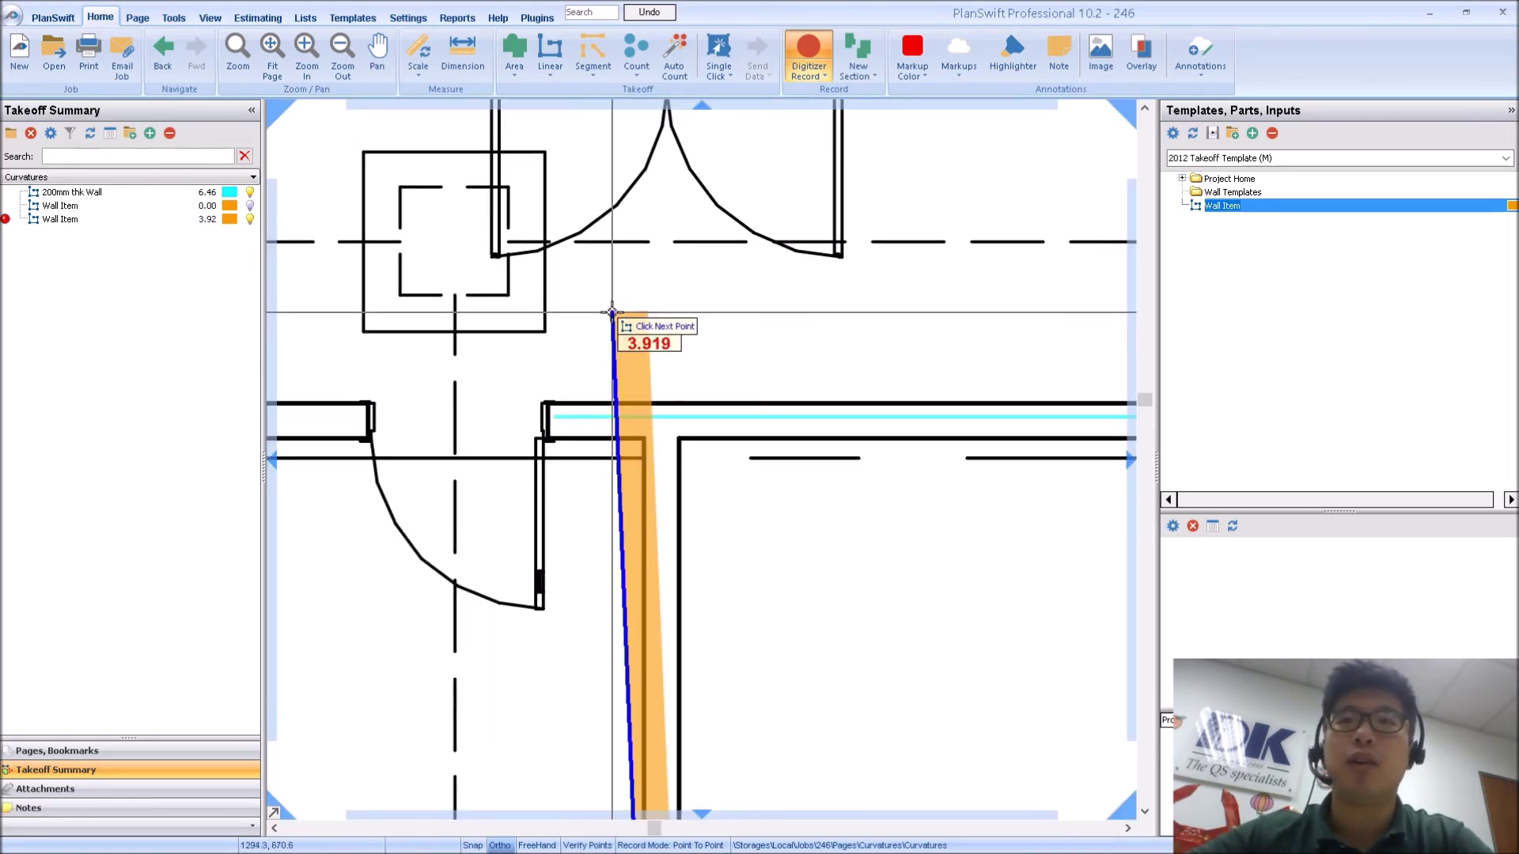
scroll(611, 313, down, 3)
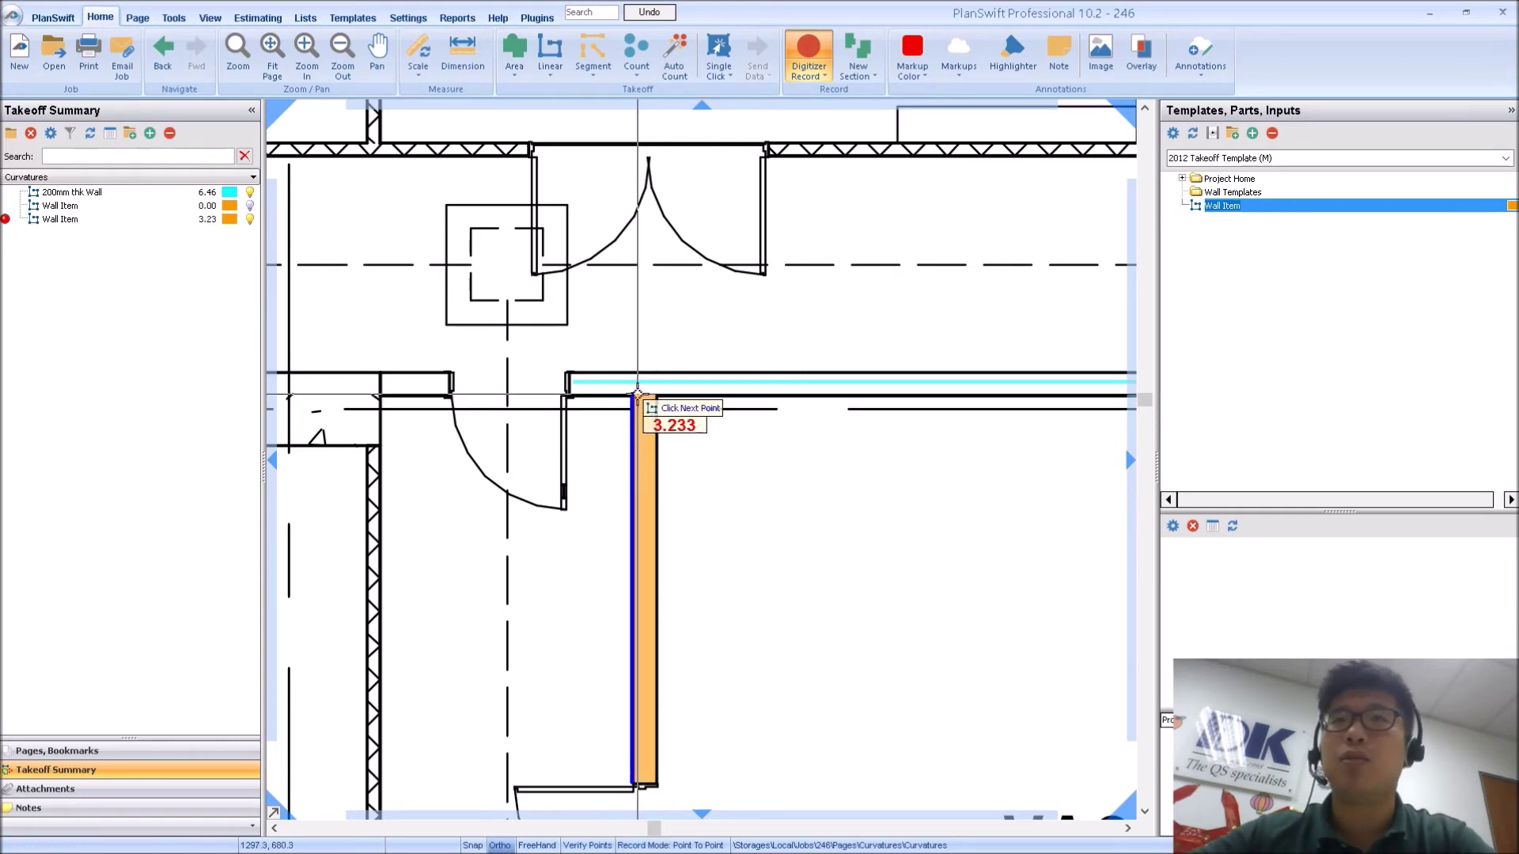
right_click(638, 394)
- Resume the same wall takeoff and add the corridor wall section below the double door, about 3.37 m long
scroll(612, 458, down, 2)
drag(657, 546, 639, 175)
drag(651, 478, 650, 245)
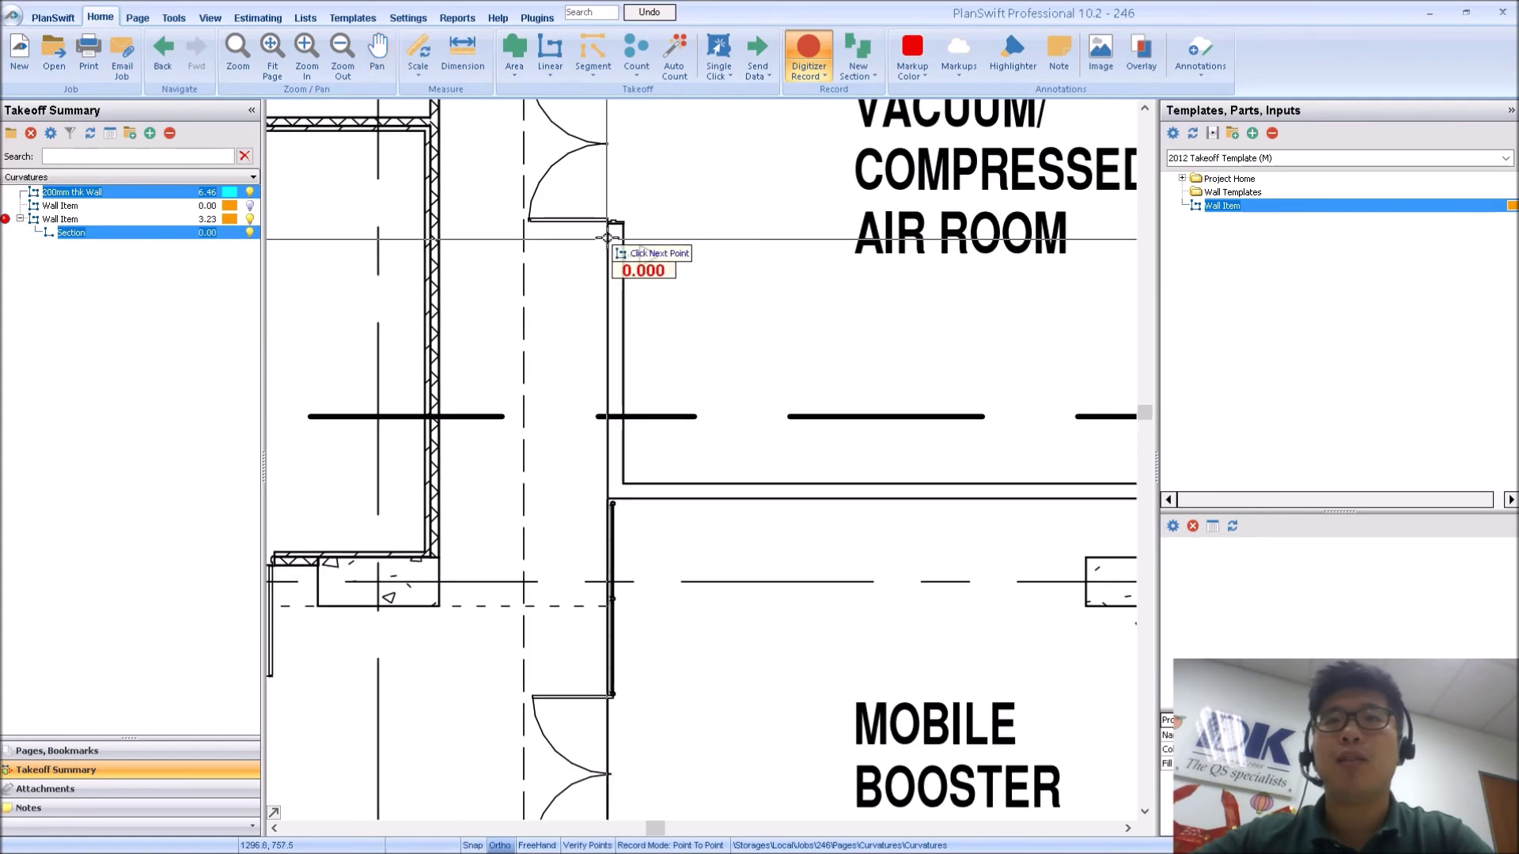
key(Escape)
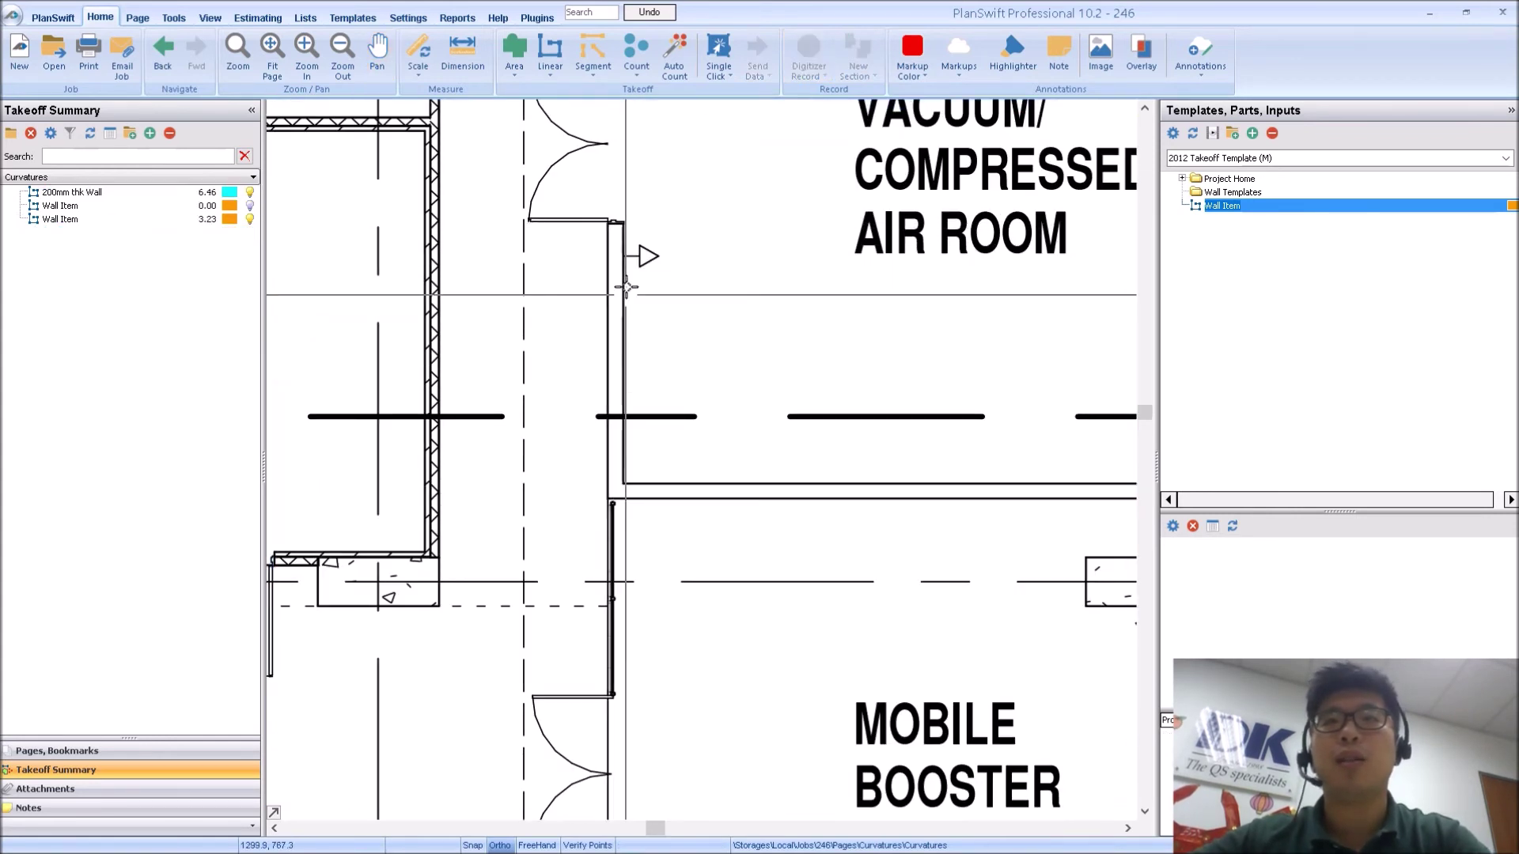
click(5, 219)
click(615, 223)
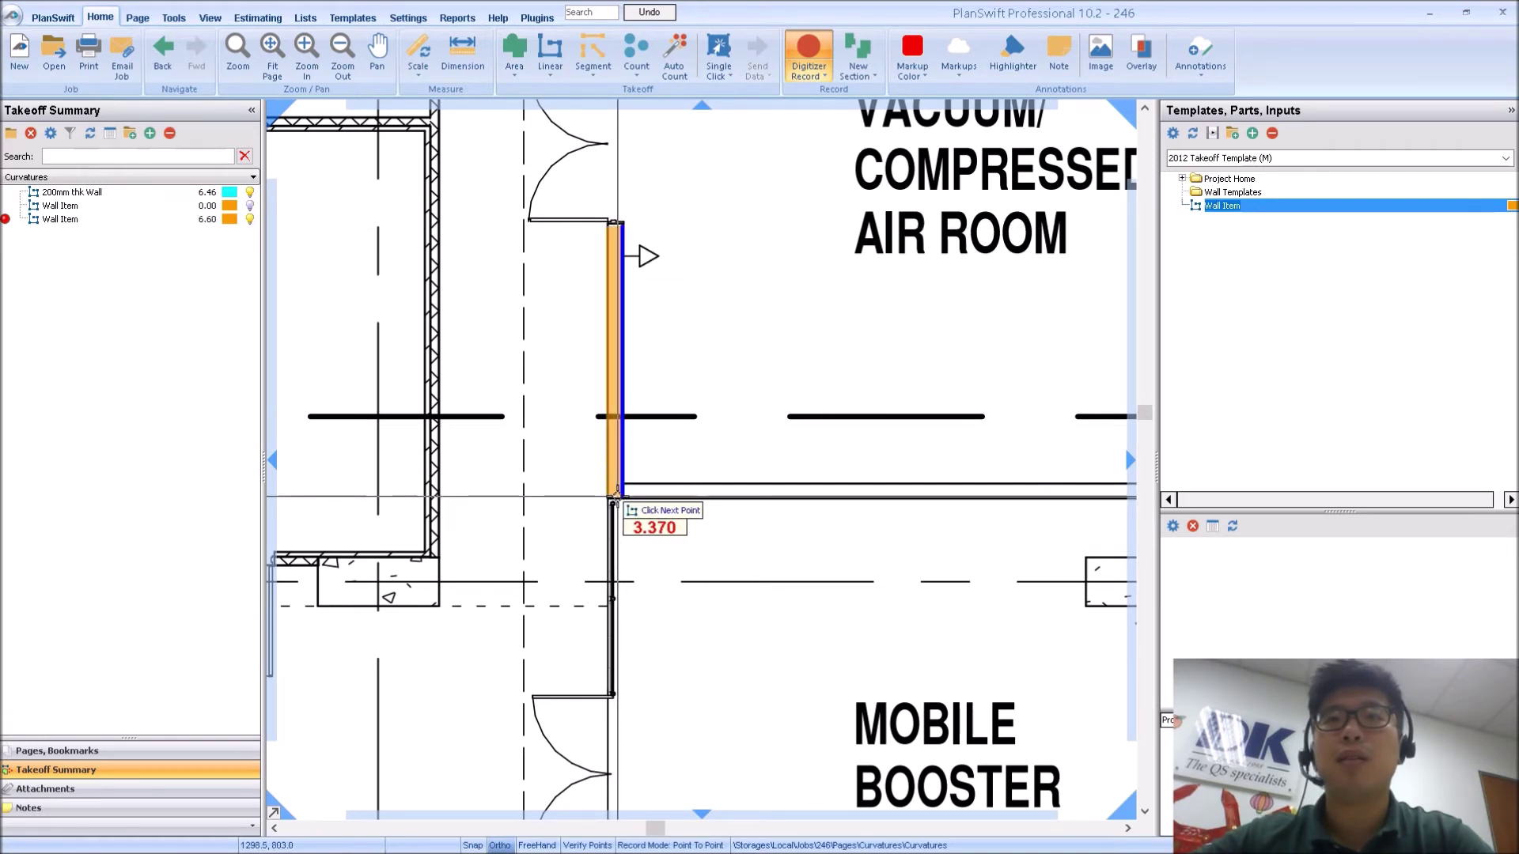
click(617, 496)
scroll(712, 475, down, 1)
drag(625, 396, 659, 554)
drag(791, 495, 789, 560)
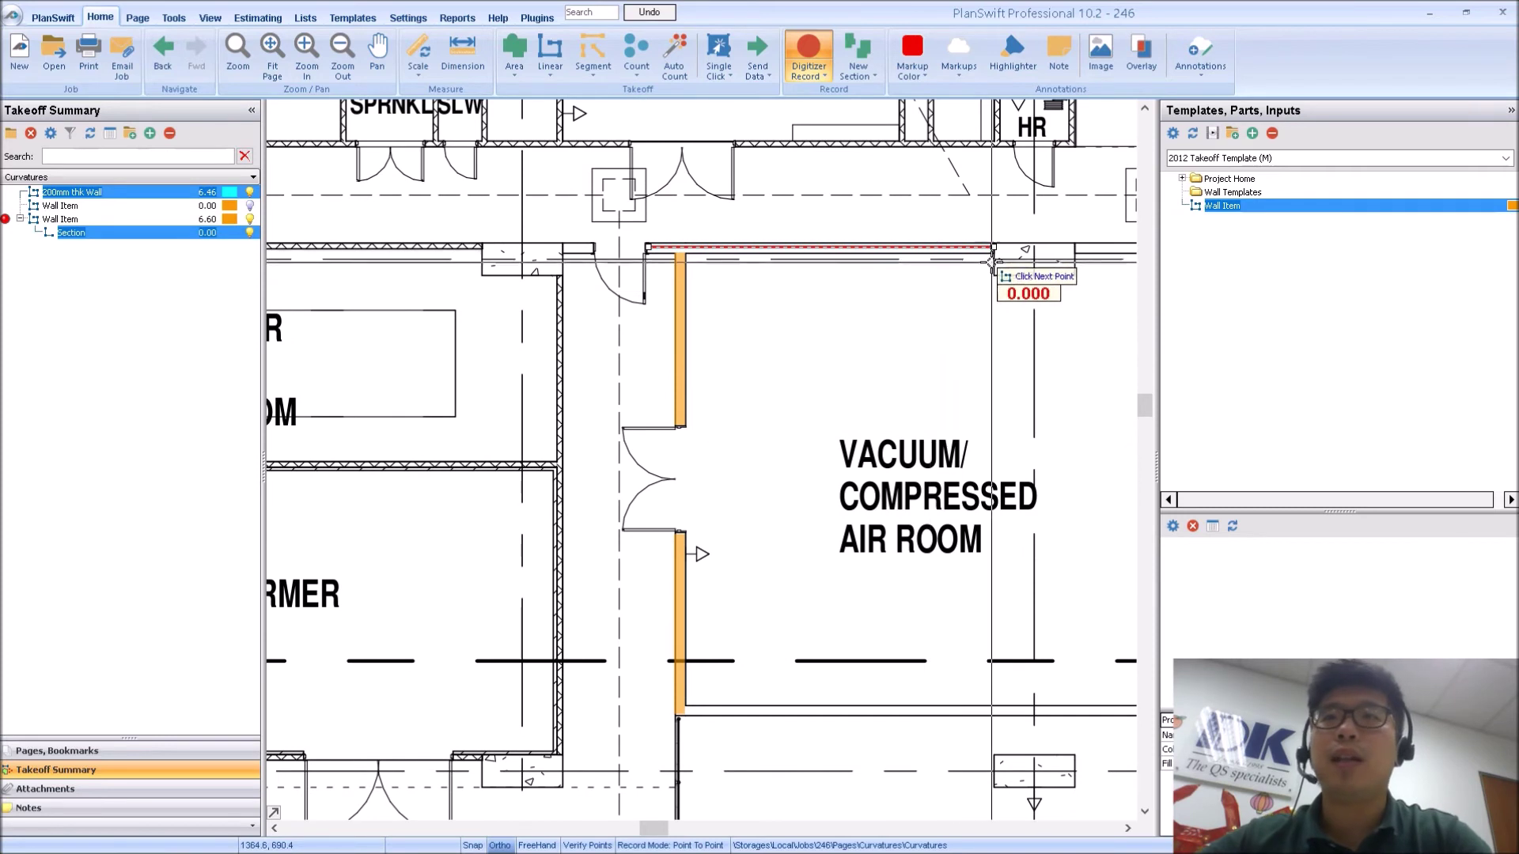
key(Escape)
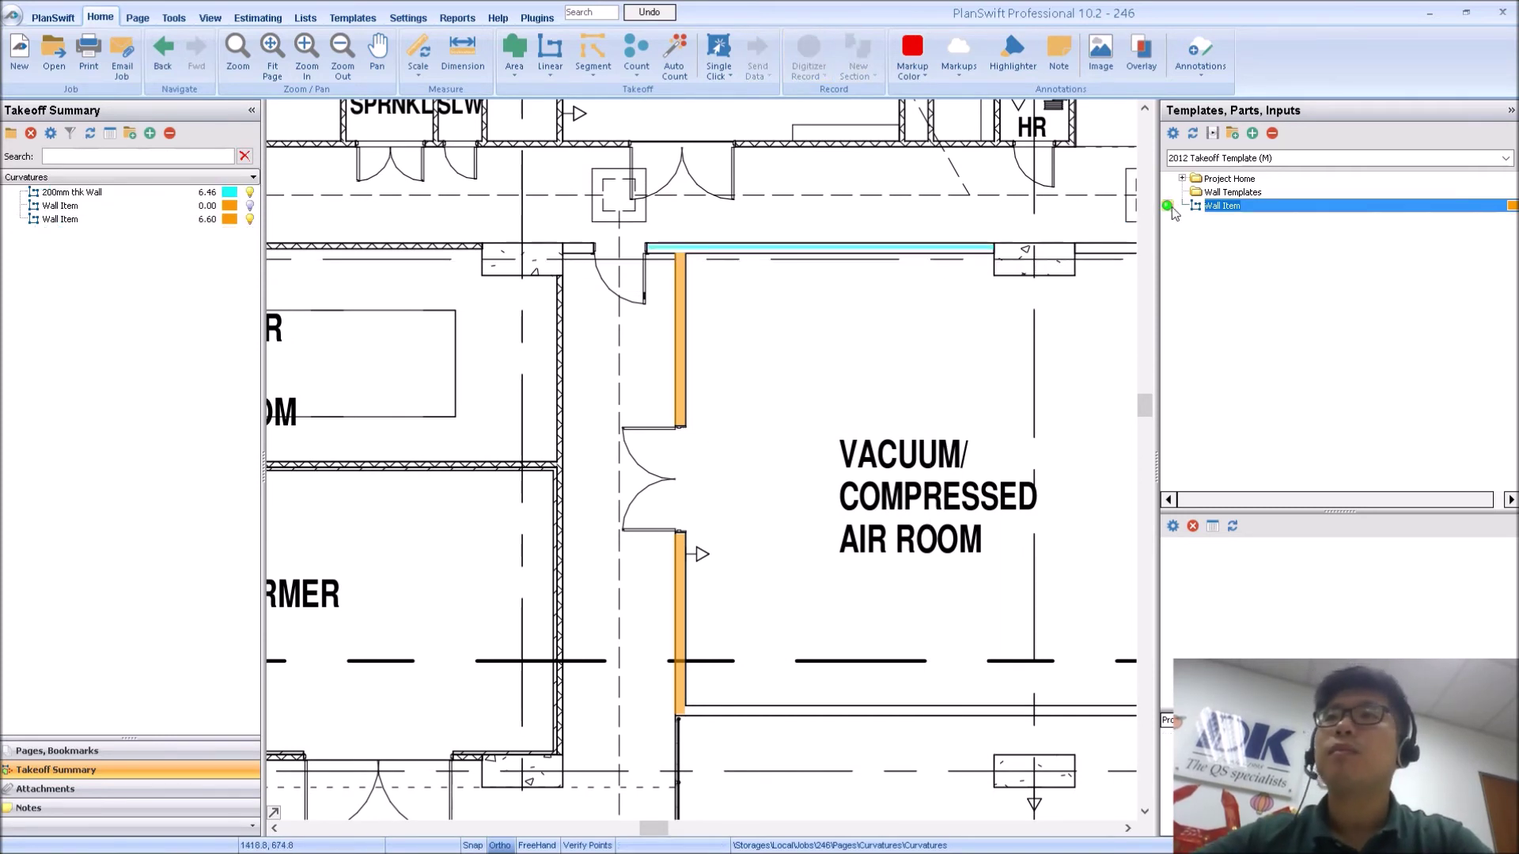
double_click(1097, 208)
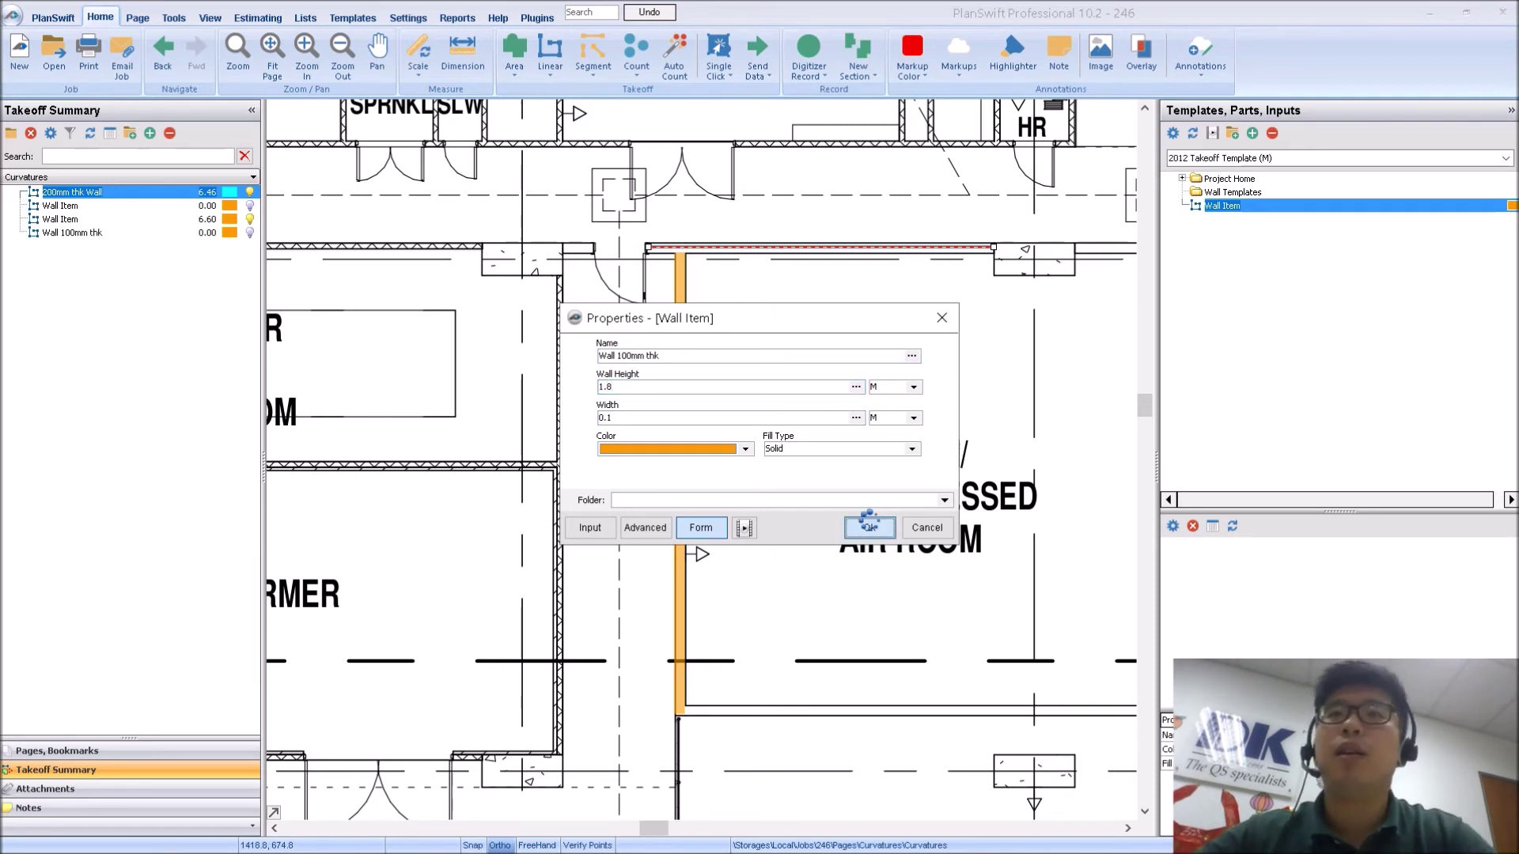
click(869, 528)
scroll(566, 273, up, 3)
click(566, 269)
scroll(569, 264, up, 2)
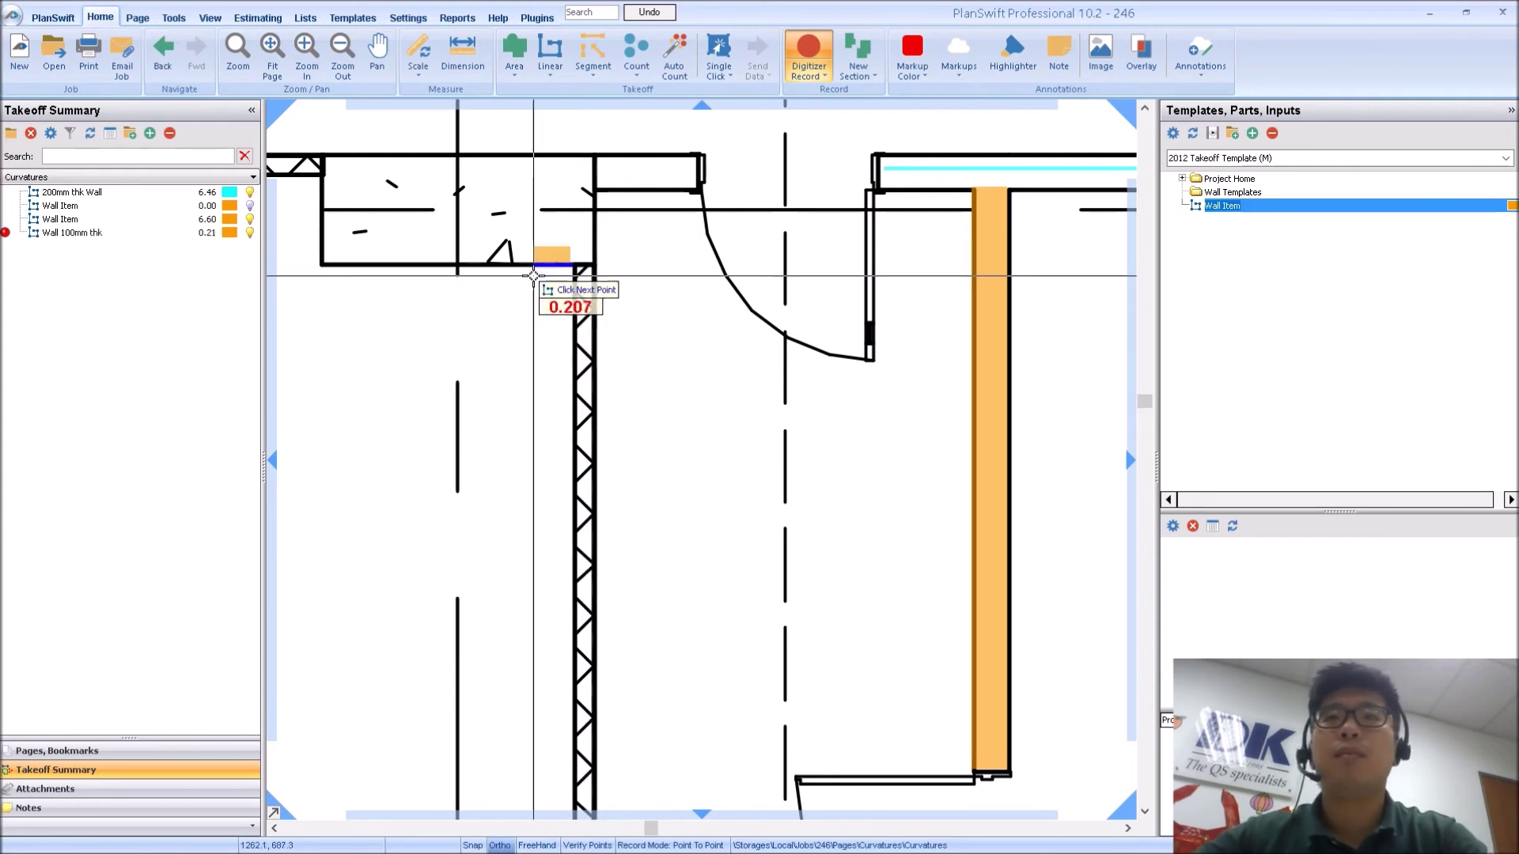
key(Escape)
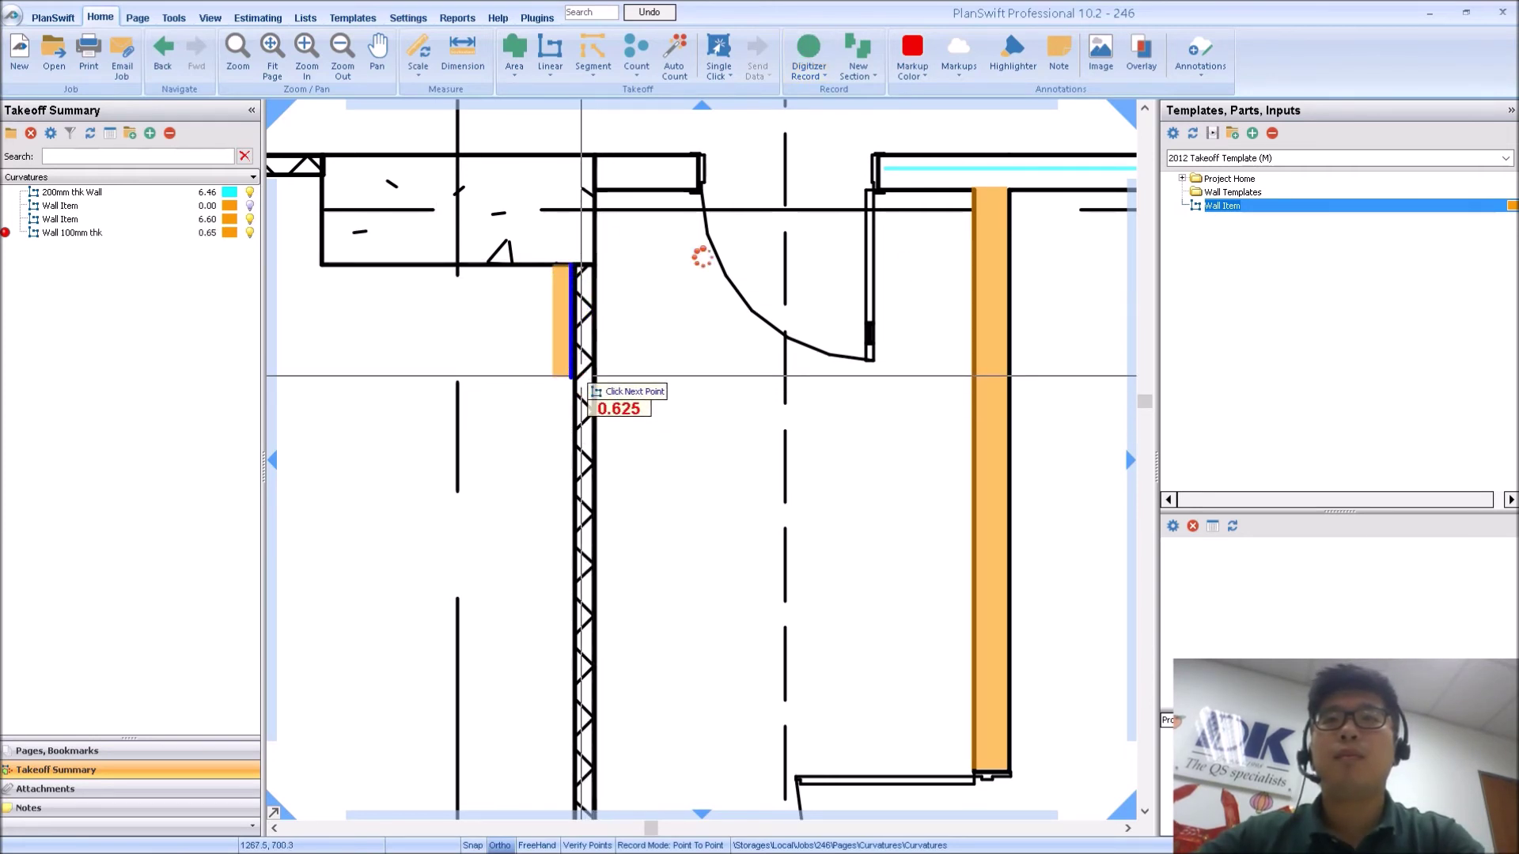
- Create a Wall Item takeoff named "Wall Item - 100mm thk" with Wall Height 1.8 m and trace the long hatched corridor wall, about 8.96 m
key(Return)
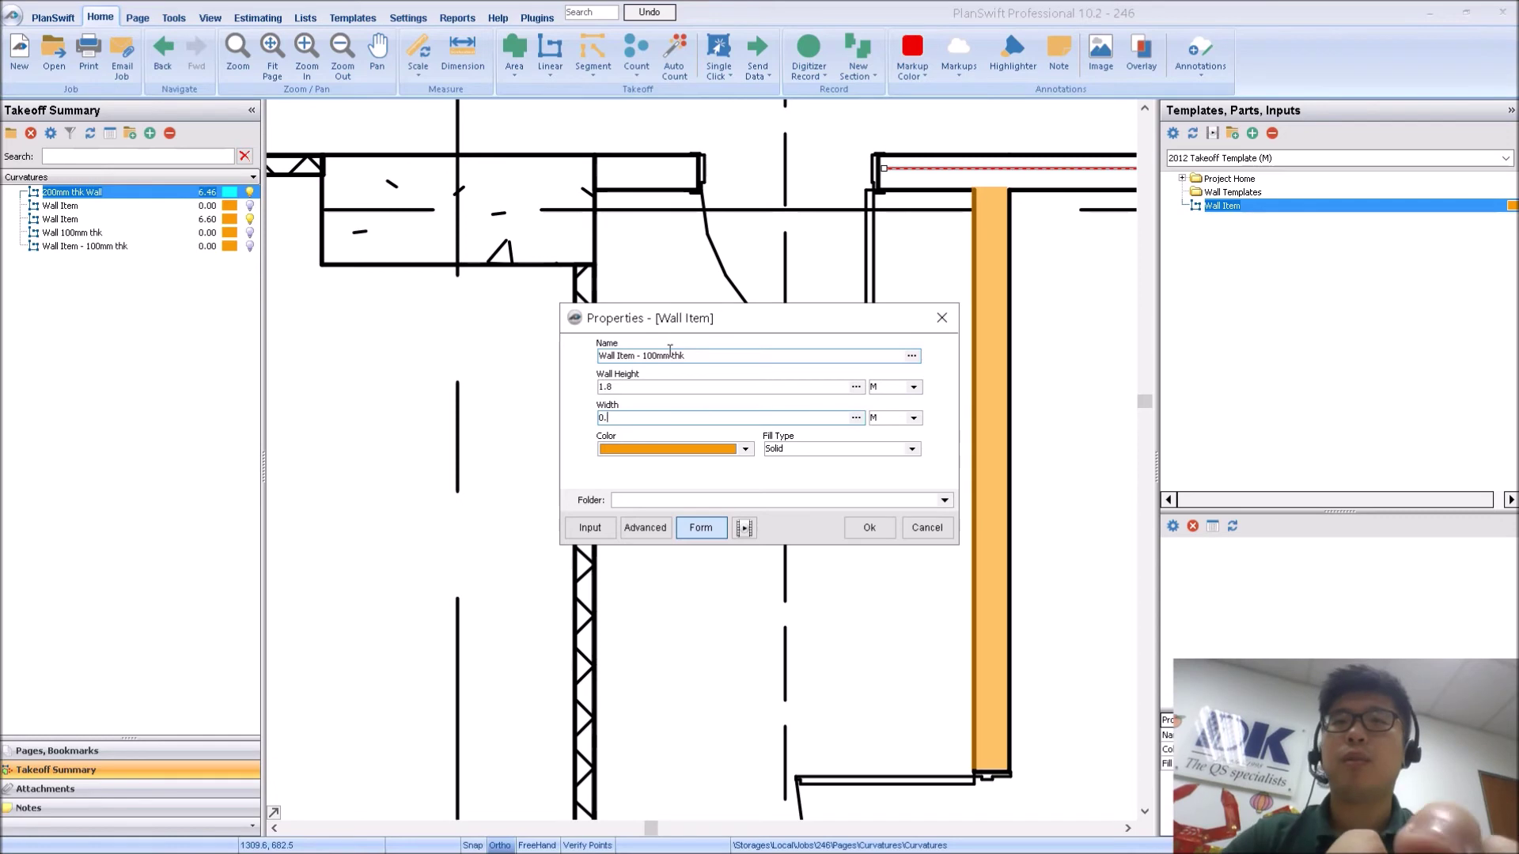
click(869, 528)
click(592, 267)
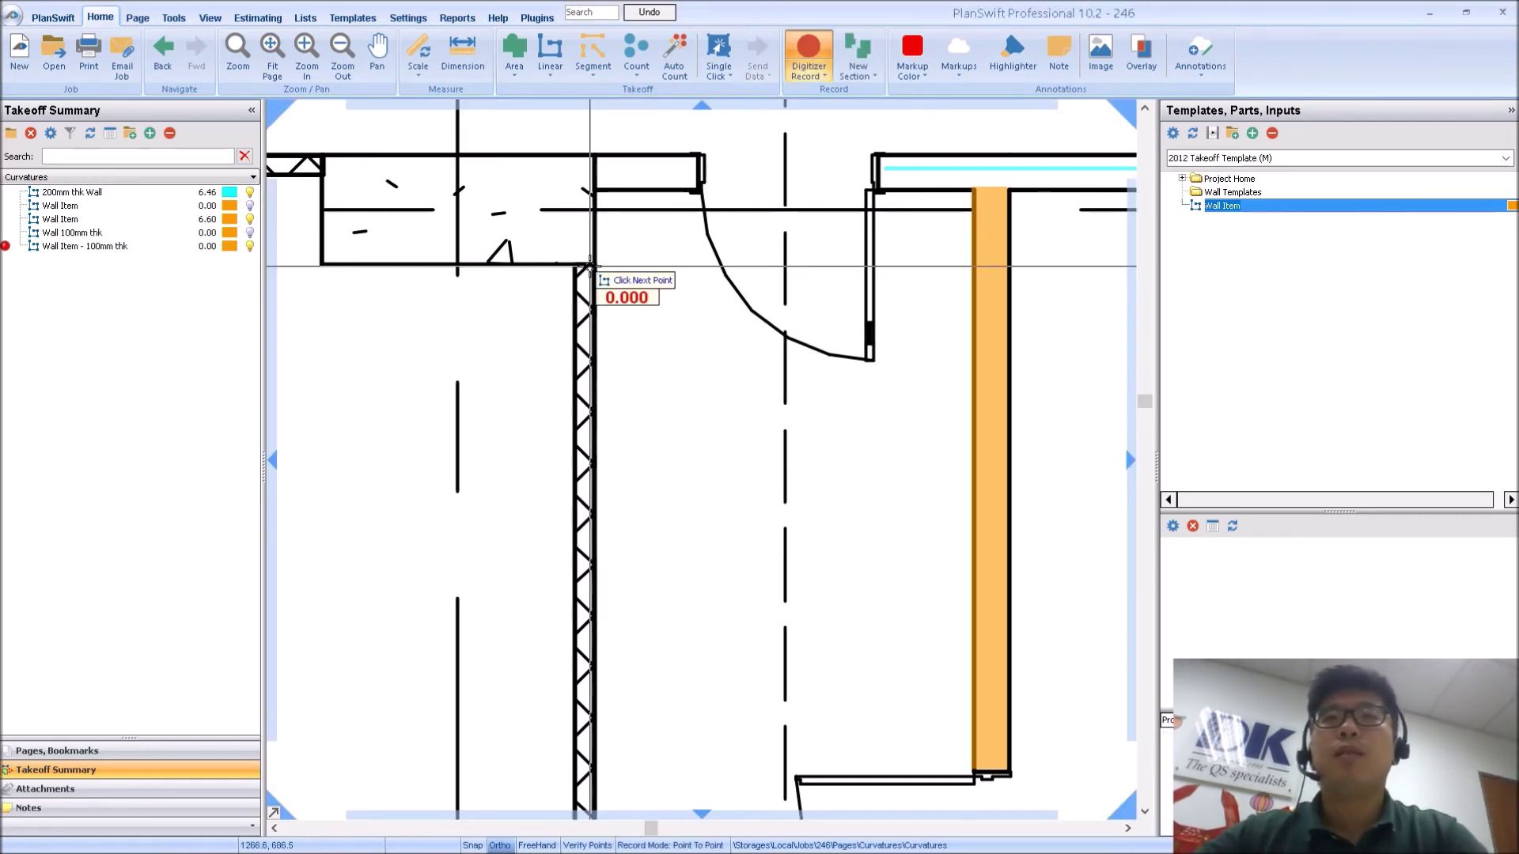
scroll(603, 443, down, 3)
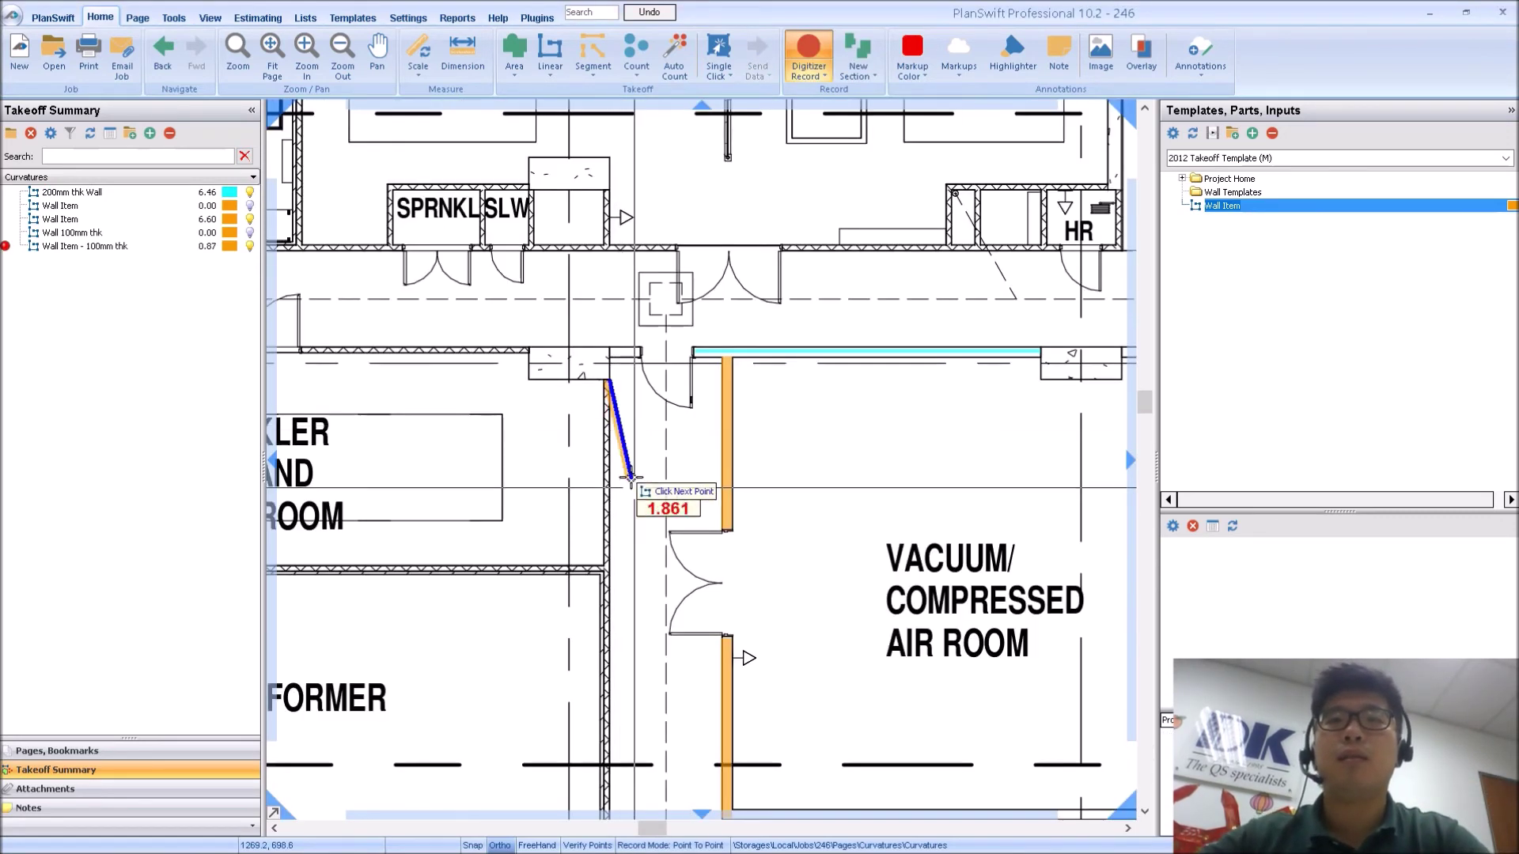
drag(597, 619, 662, 275)
scroll(675, 497, up, 2)
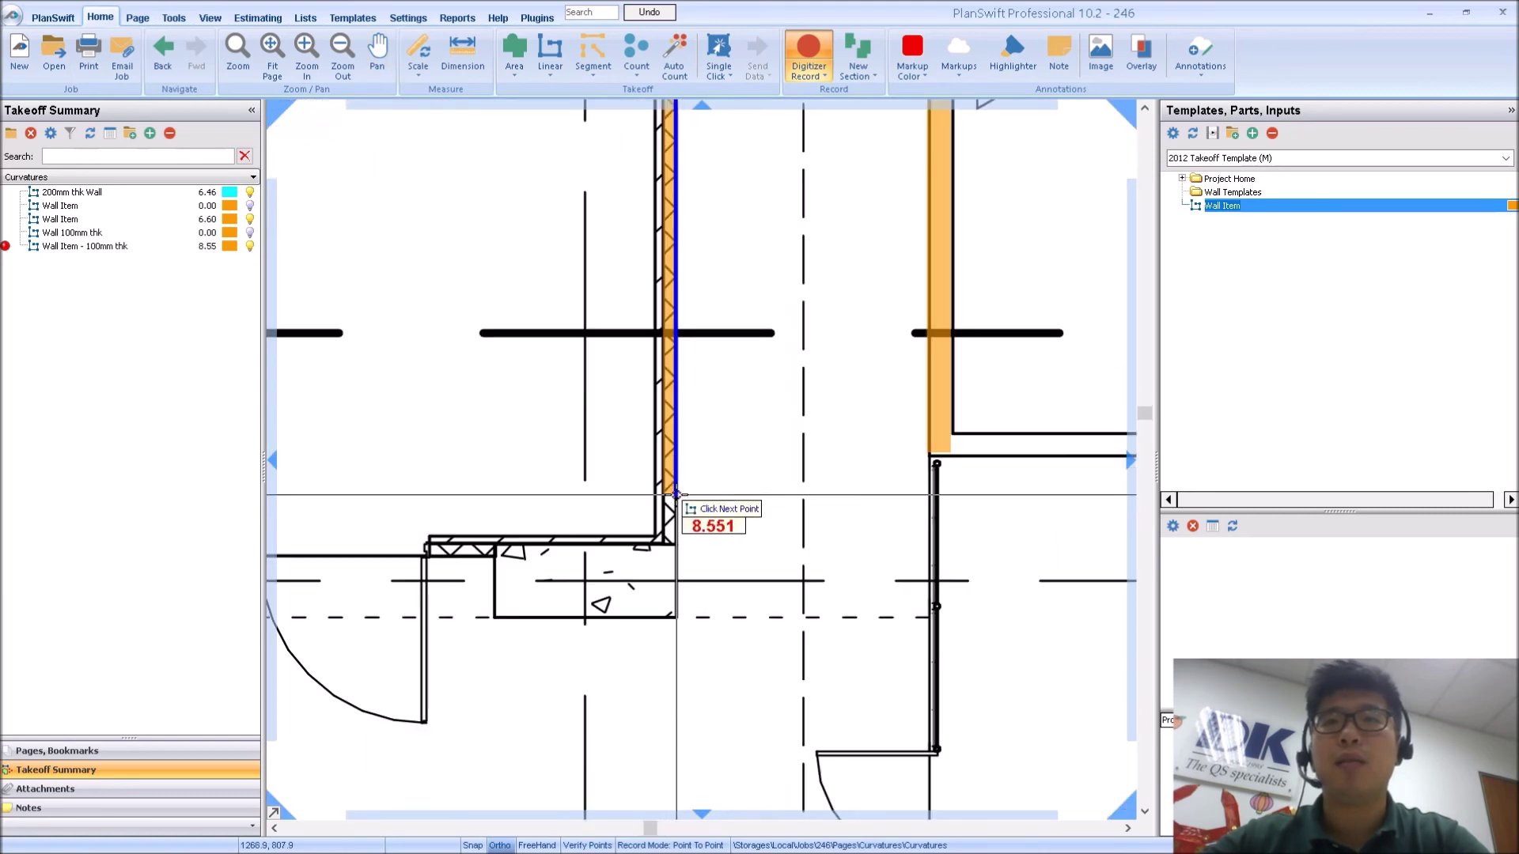
double_click(670, 545)
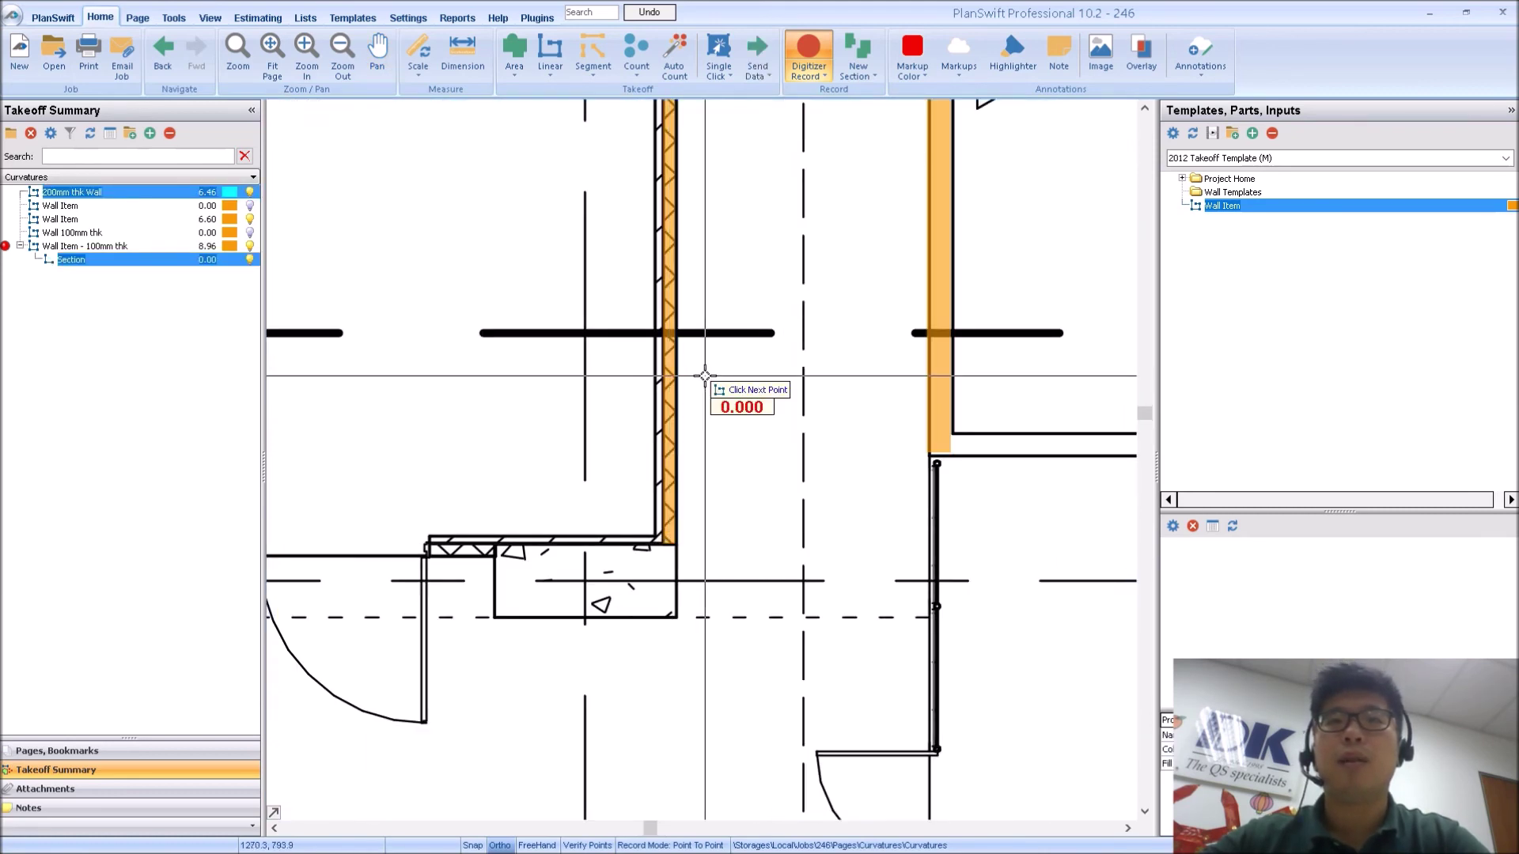
- Add the wall between the sprinkler tank and transformer rooms to the 100 mm takeoff, about 13.94 m, and stop recording
drag(705, 337, 807, 506)
scroll(801, 514, down, 4)
drag(413, 370, 431, 406)
click(308, 413)
double_click(805, 413)
scroll(704, 358, up, 4)
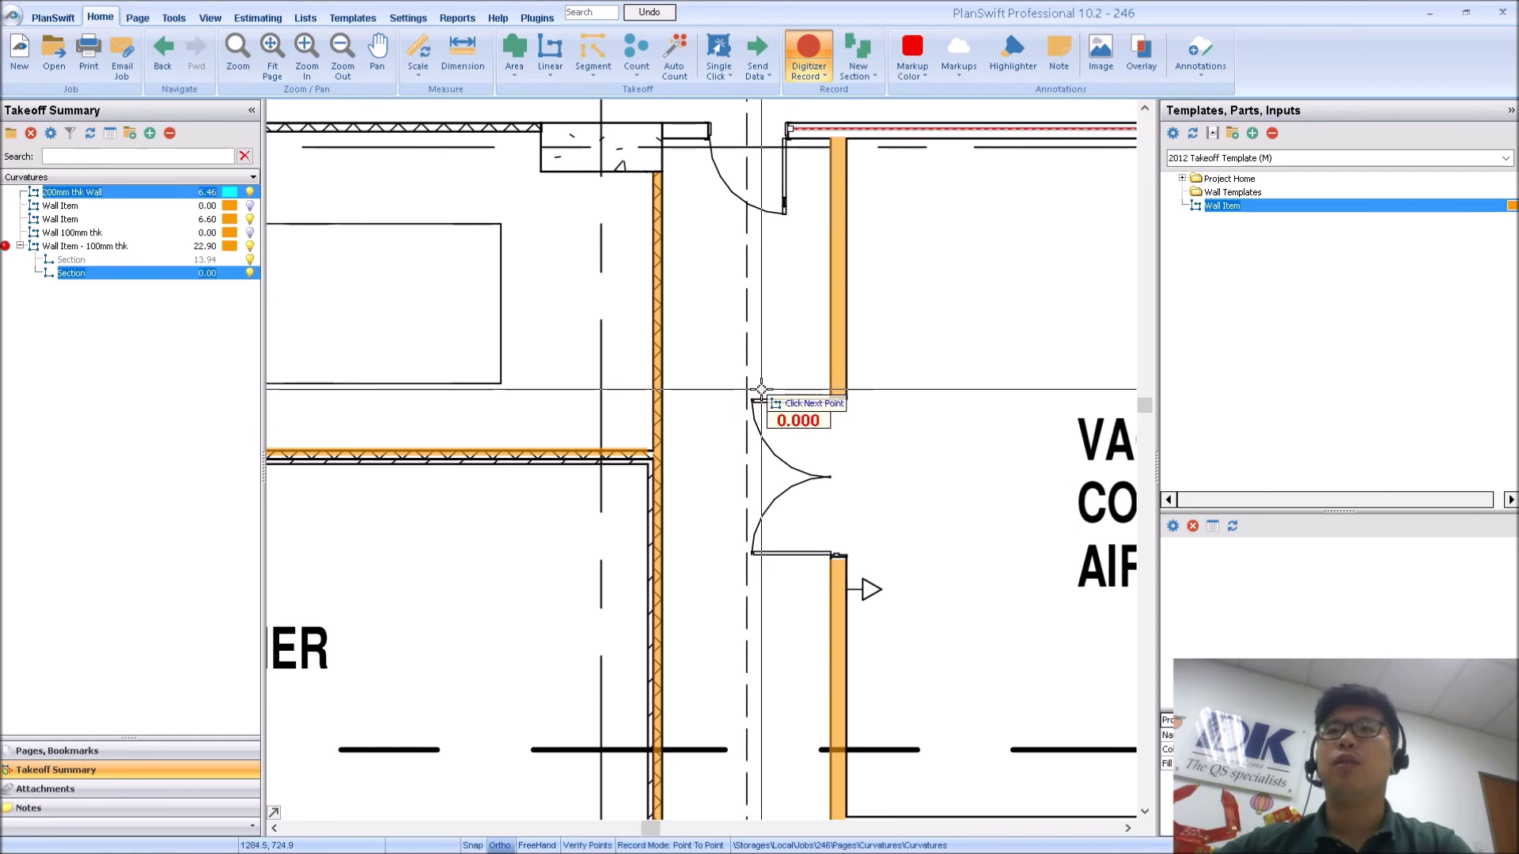
scroll(704, 358, down, 2)
scroll(752, 375, up, 1)
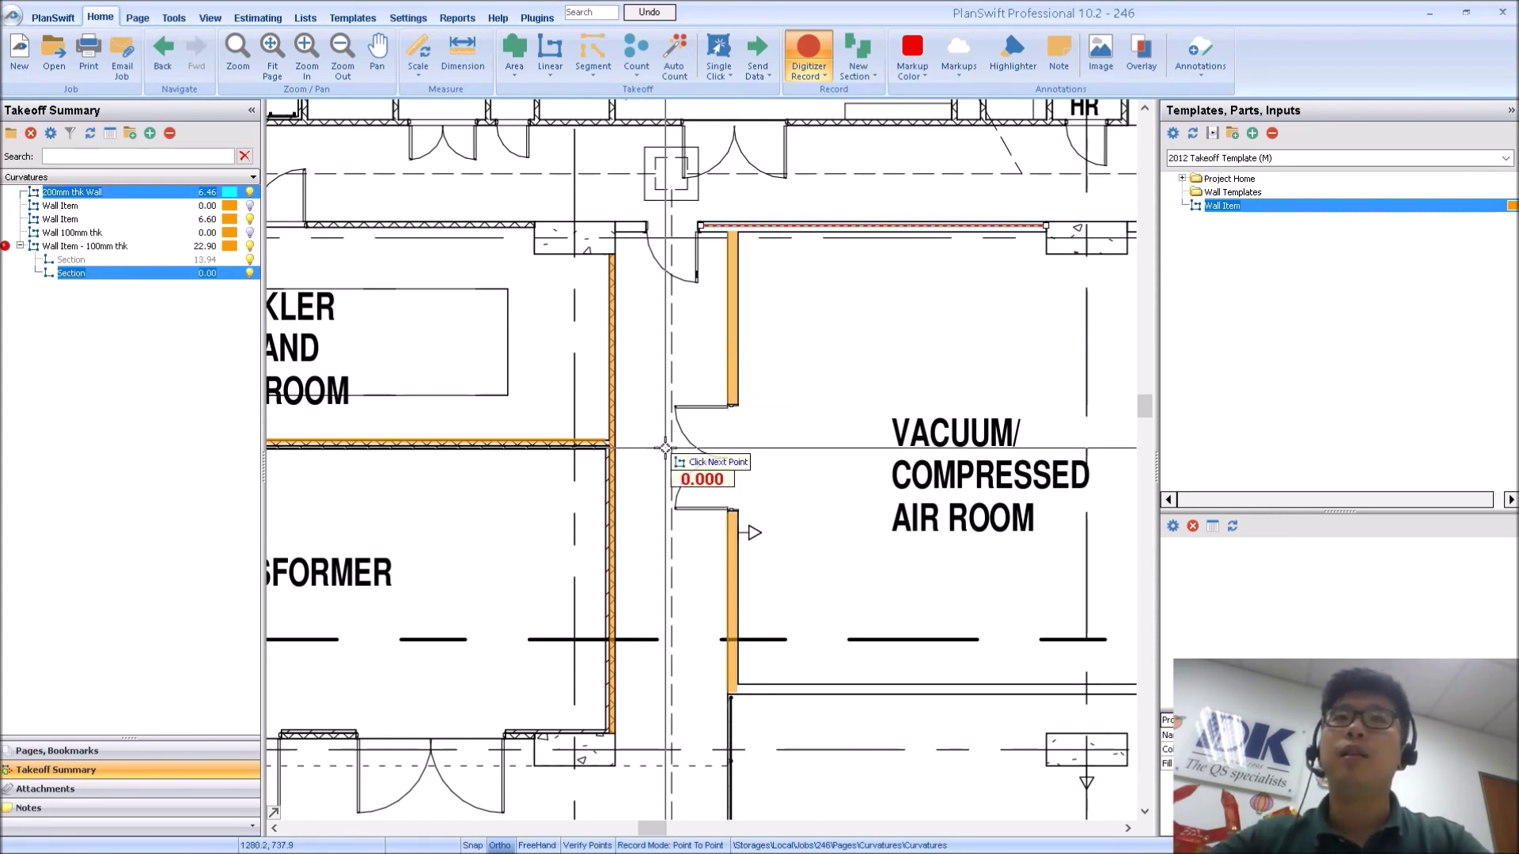
click(1228, 207)
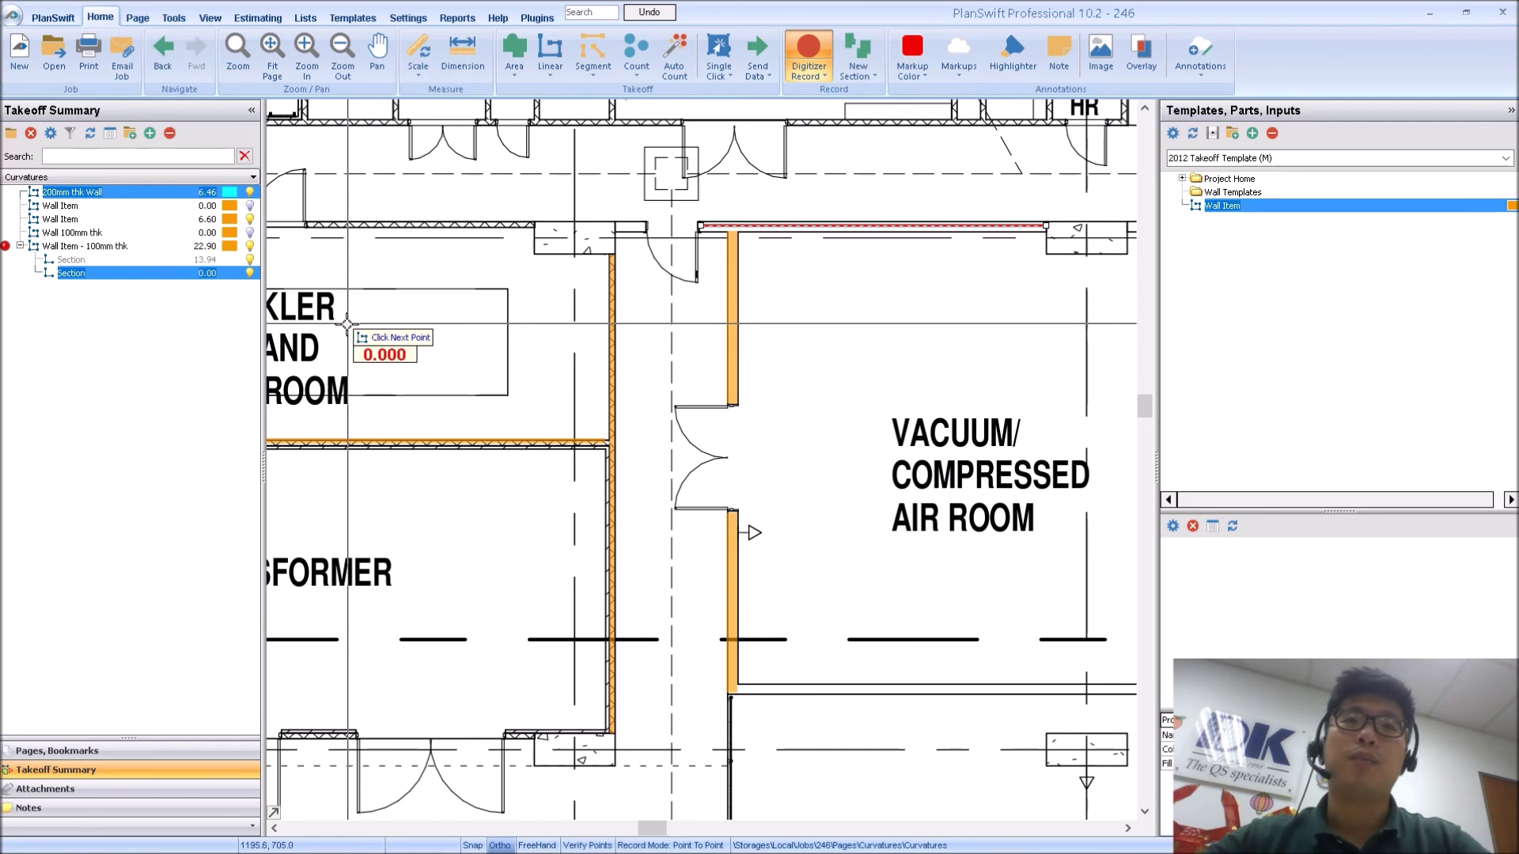
key(Escape)
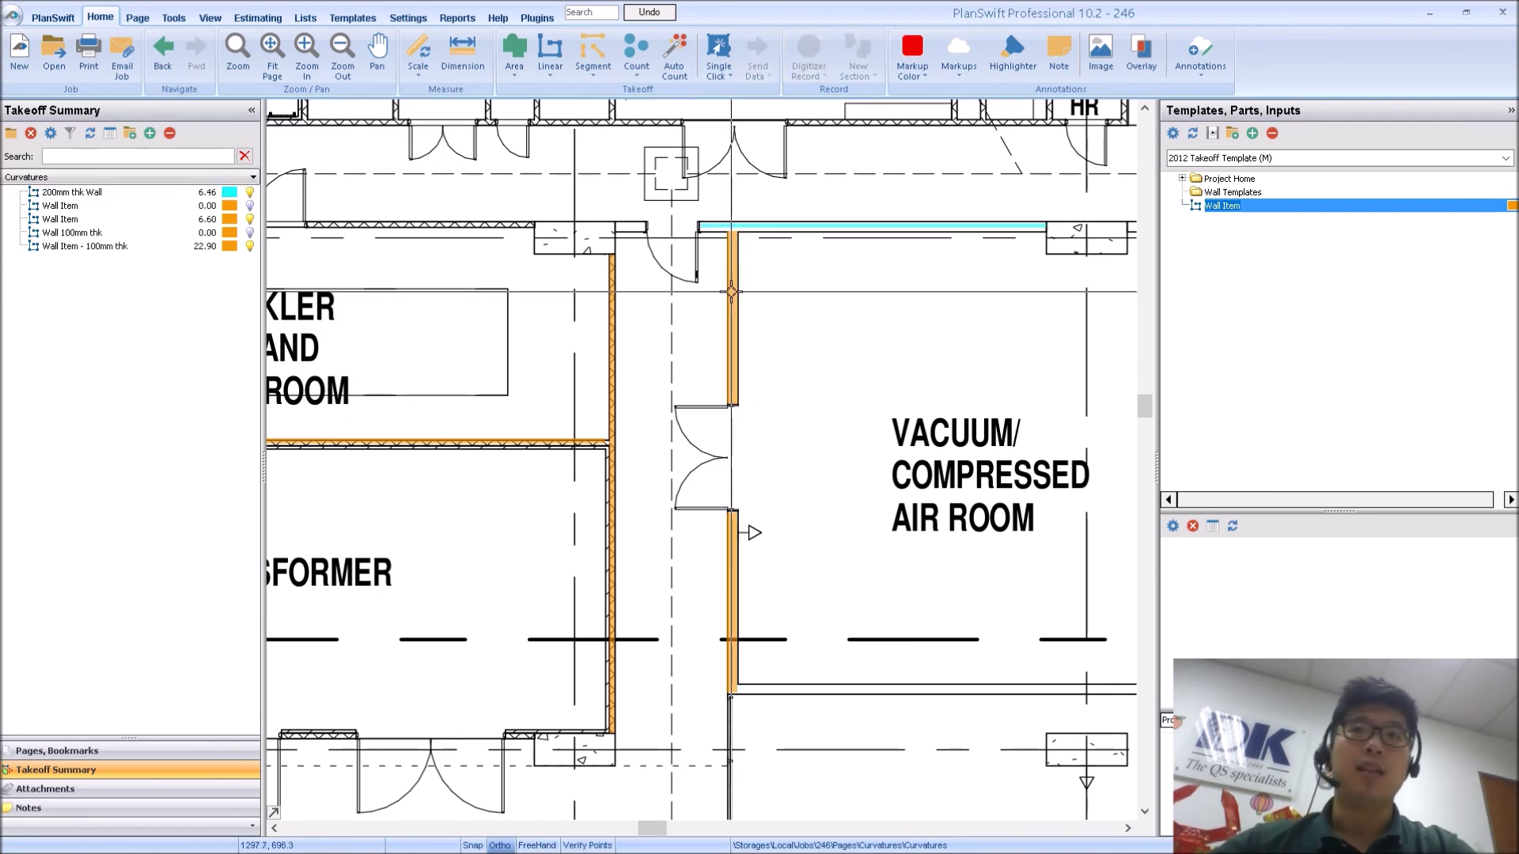
click(741, 324)
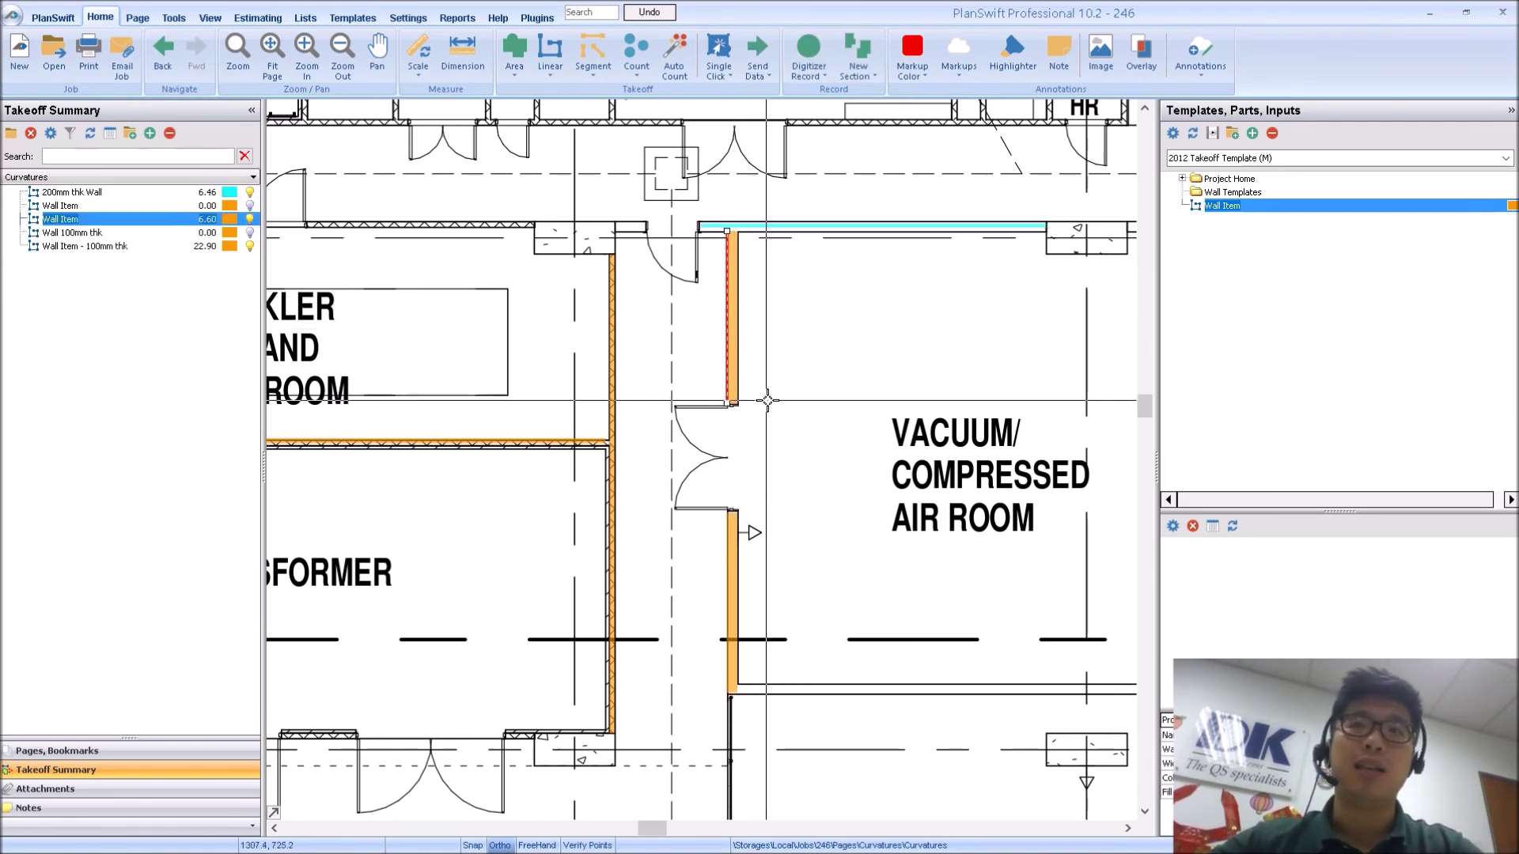
scroll(753, 402, down, 5)
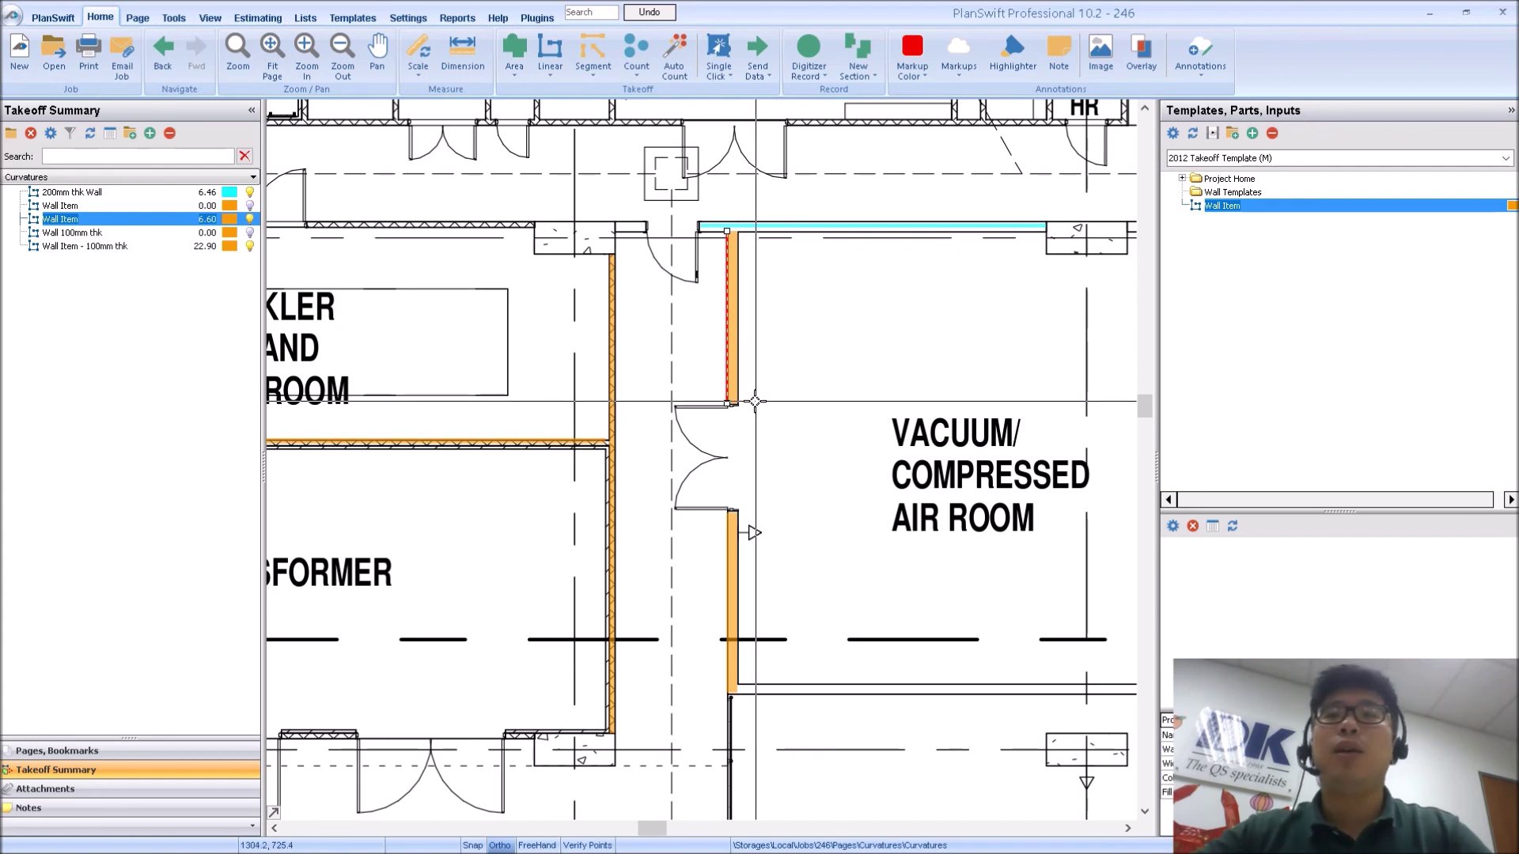
drag(752, 499, 722, 487)
key(Escape)
scroll(680, 483, up, 3)
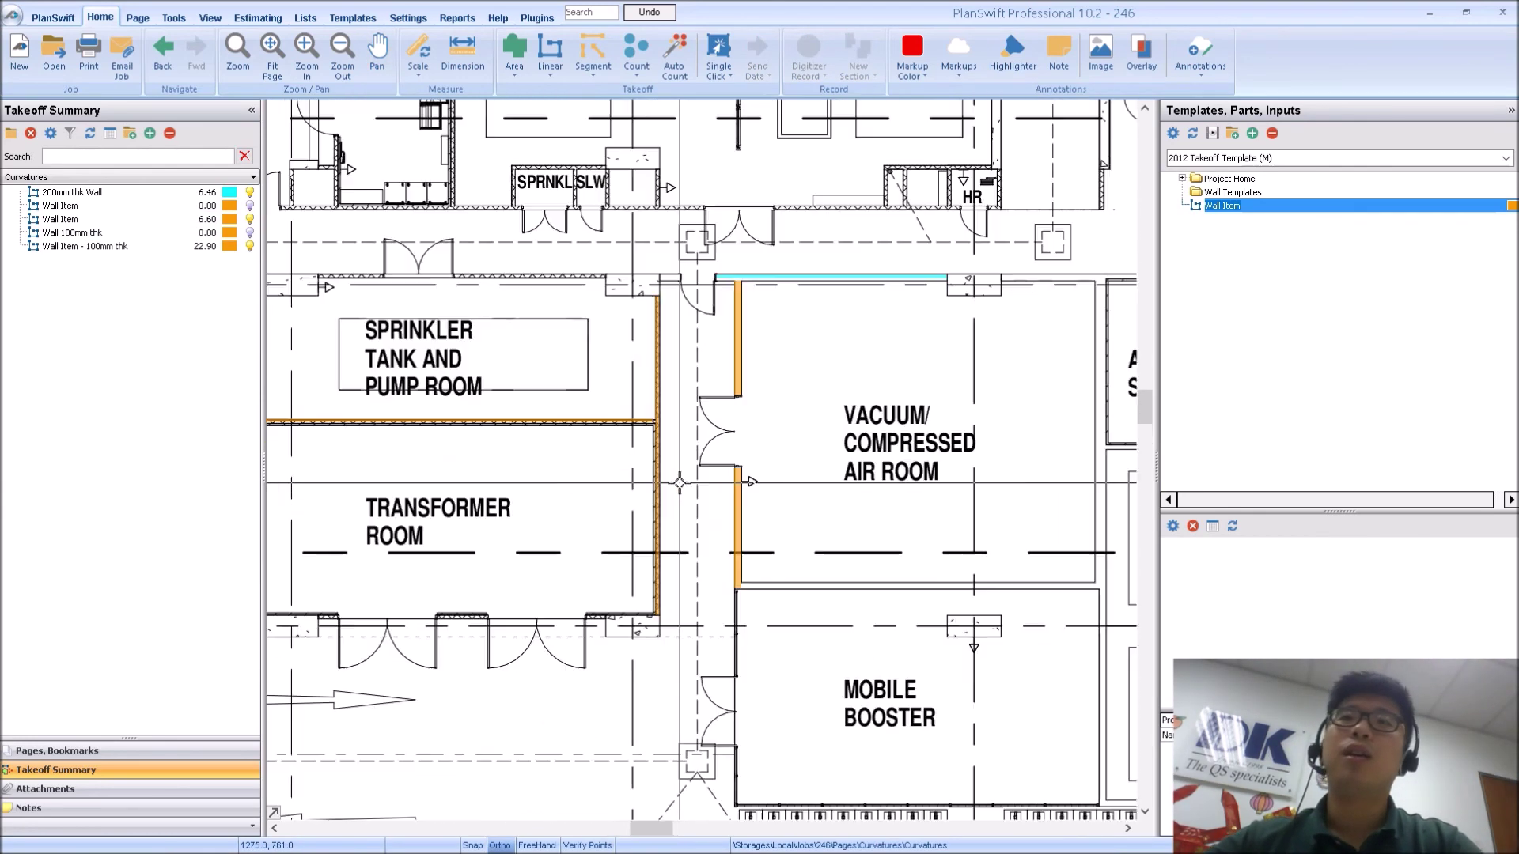
- Open the Wall Item template's advanced properties and examine the Wall Height and Width formulas in its takeoff data
click(348, 17)
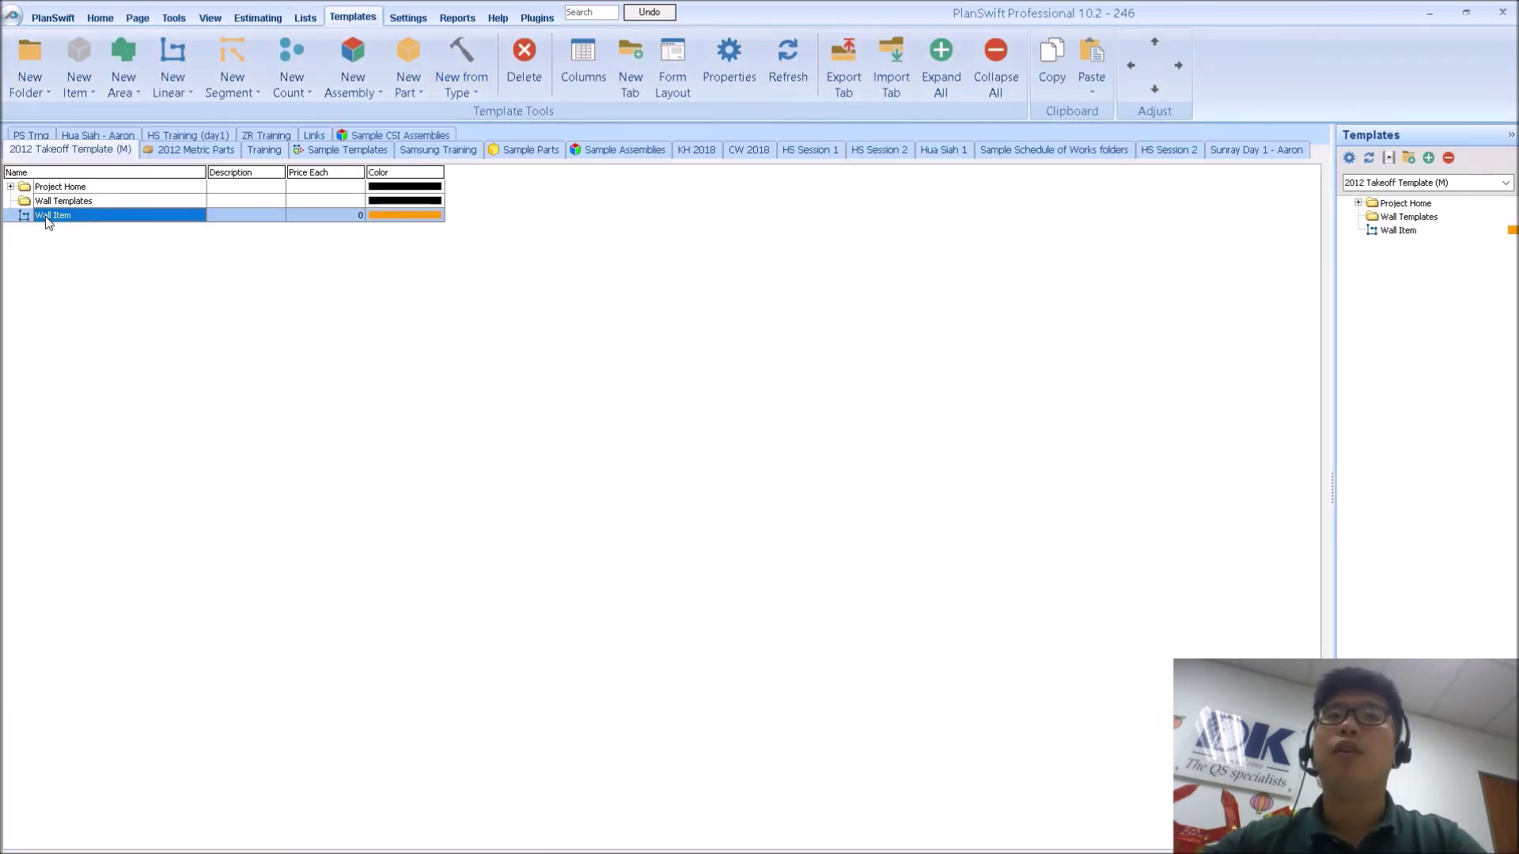
double_click(45, 216)
click(641, 519)
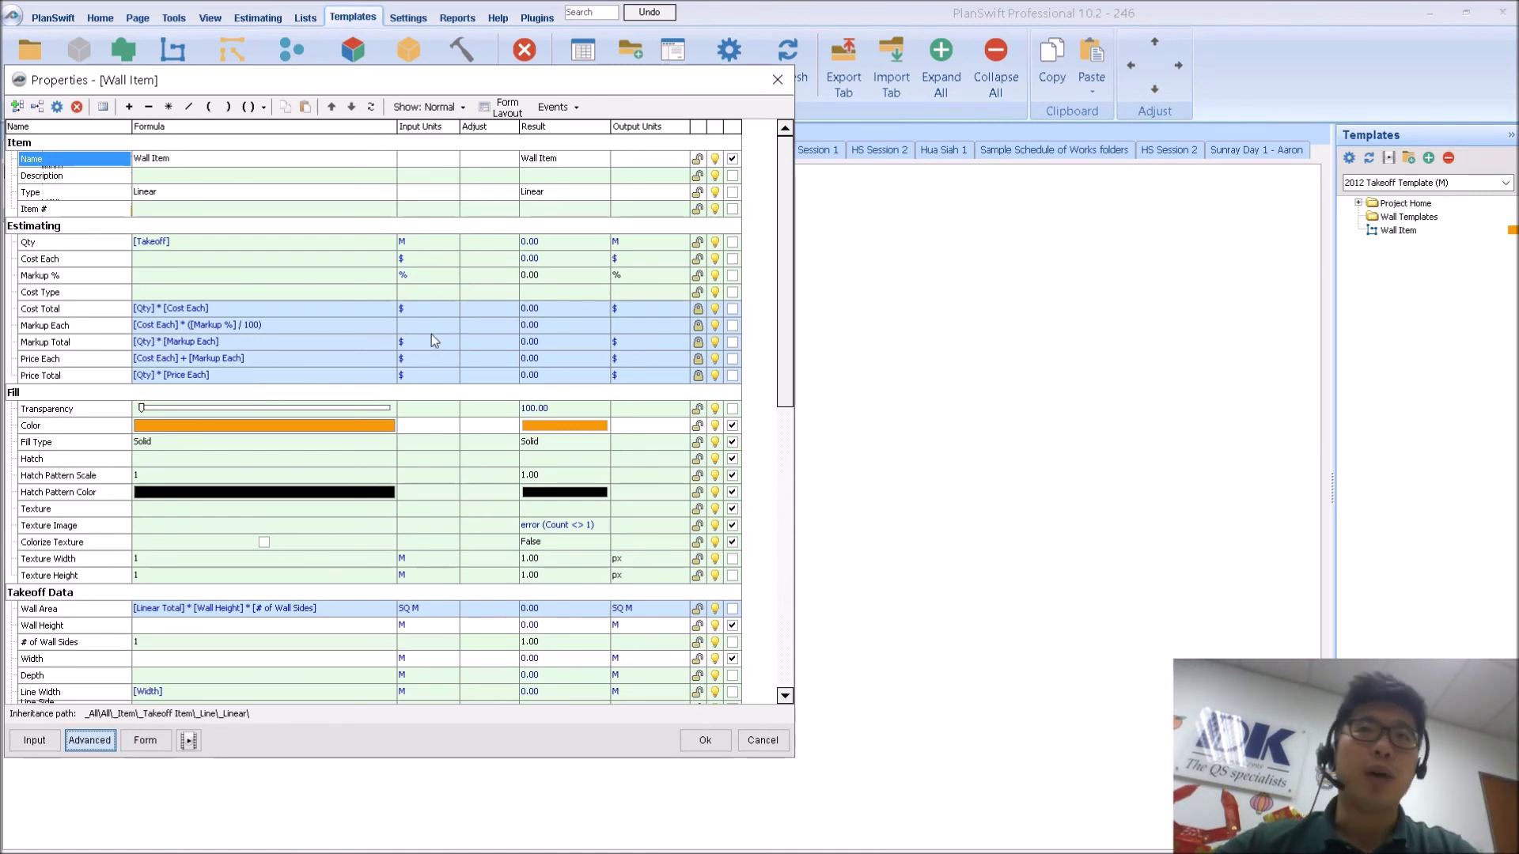
drag(785, 190, 781, 316)
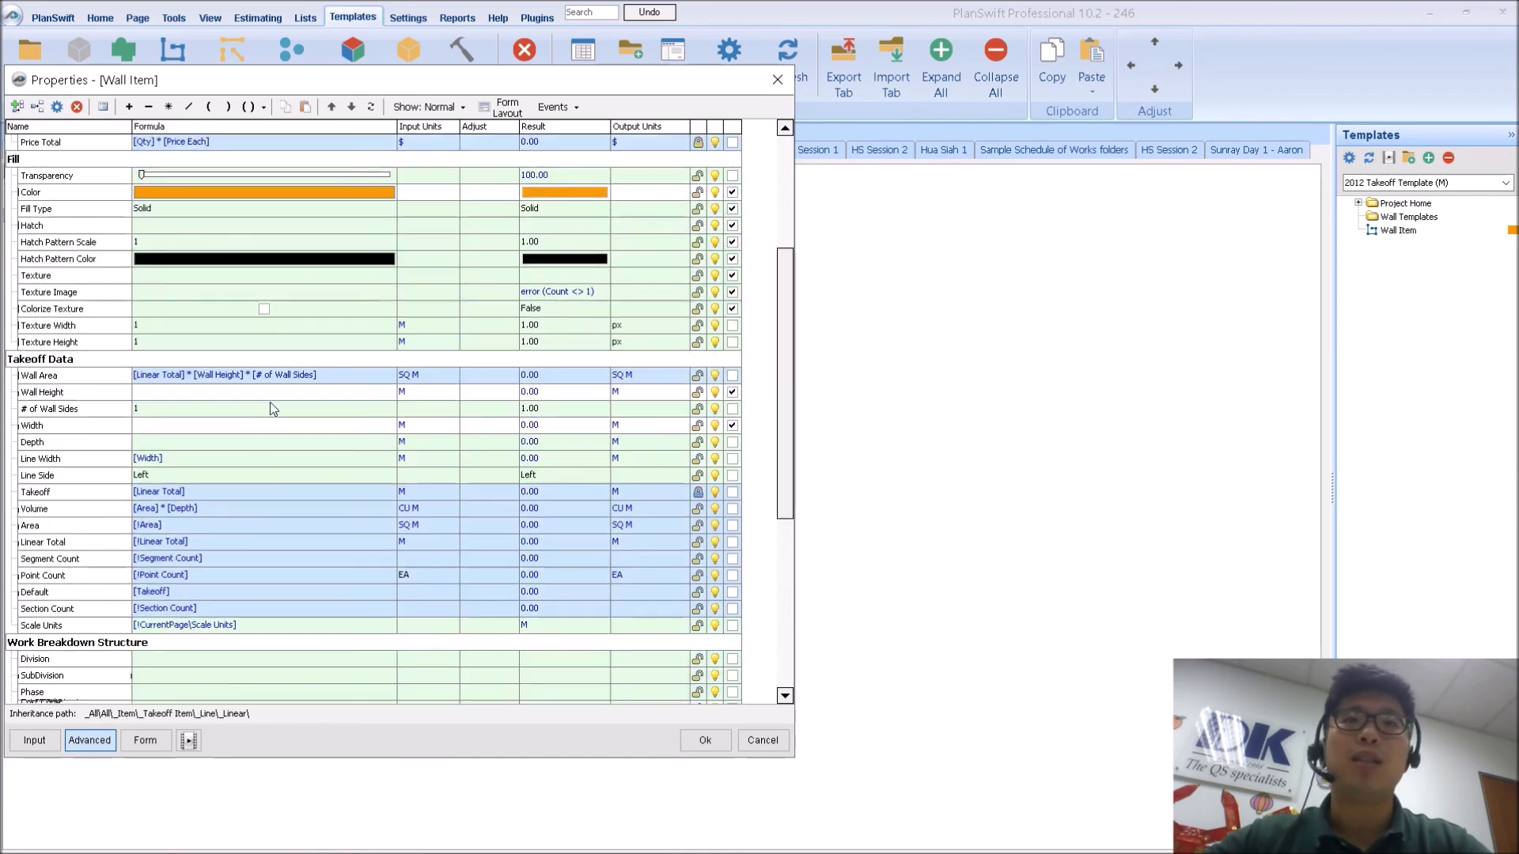
click(189, 395)
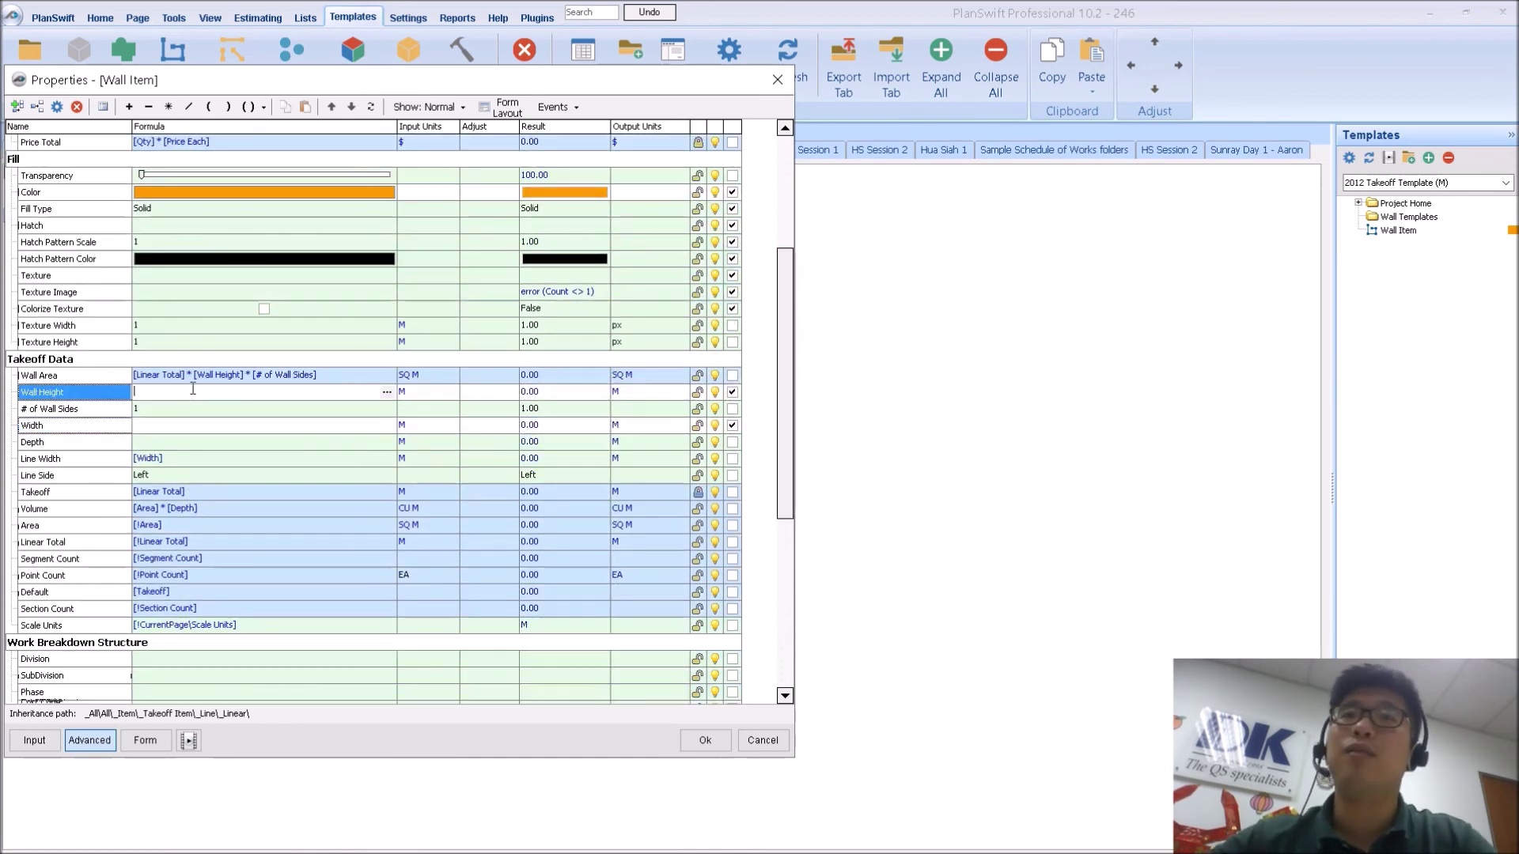
click(130, 427)
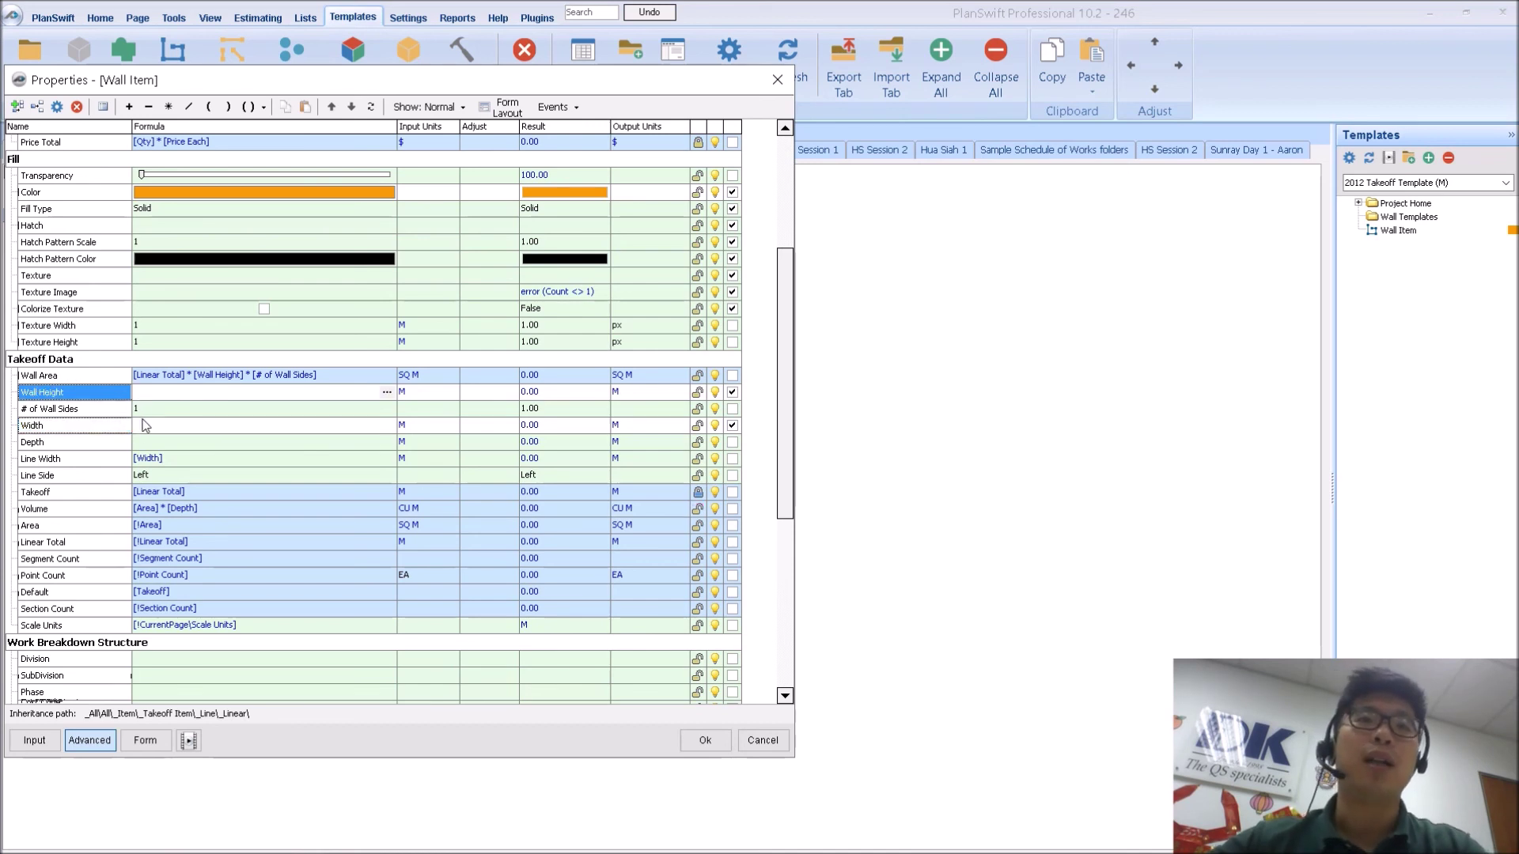